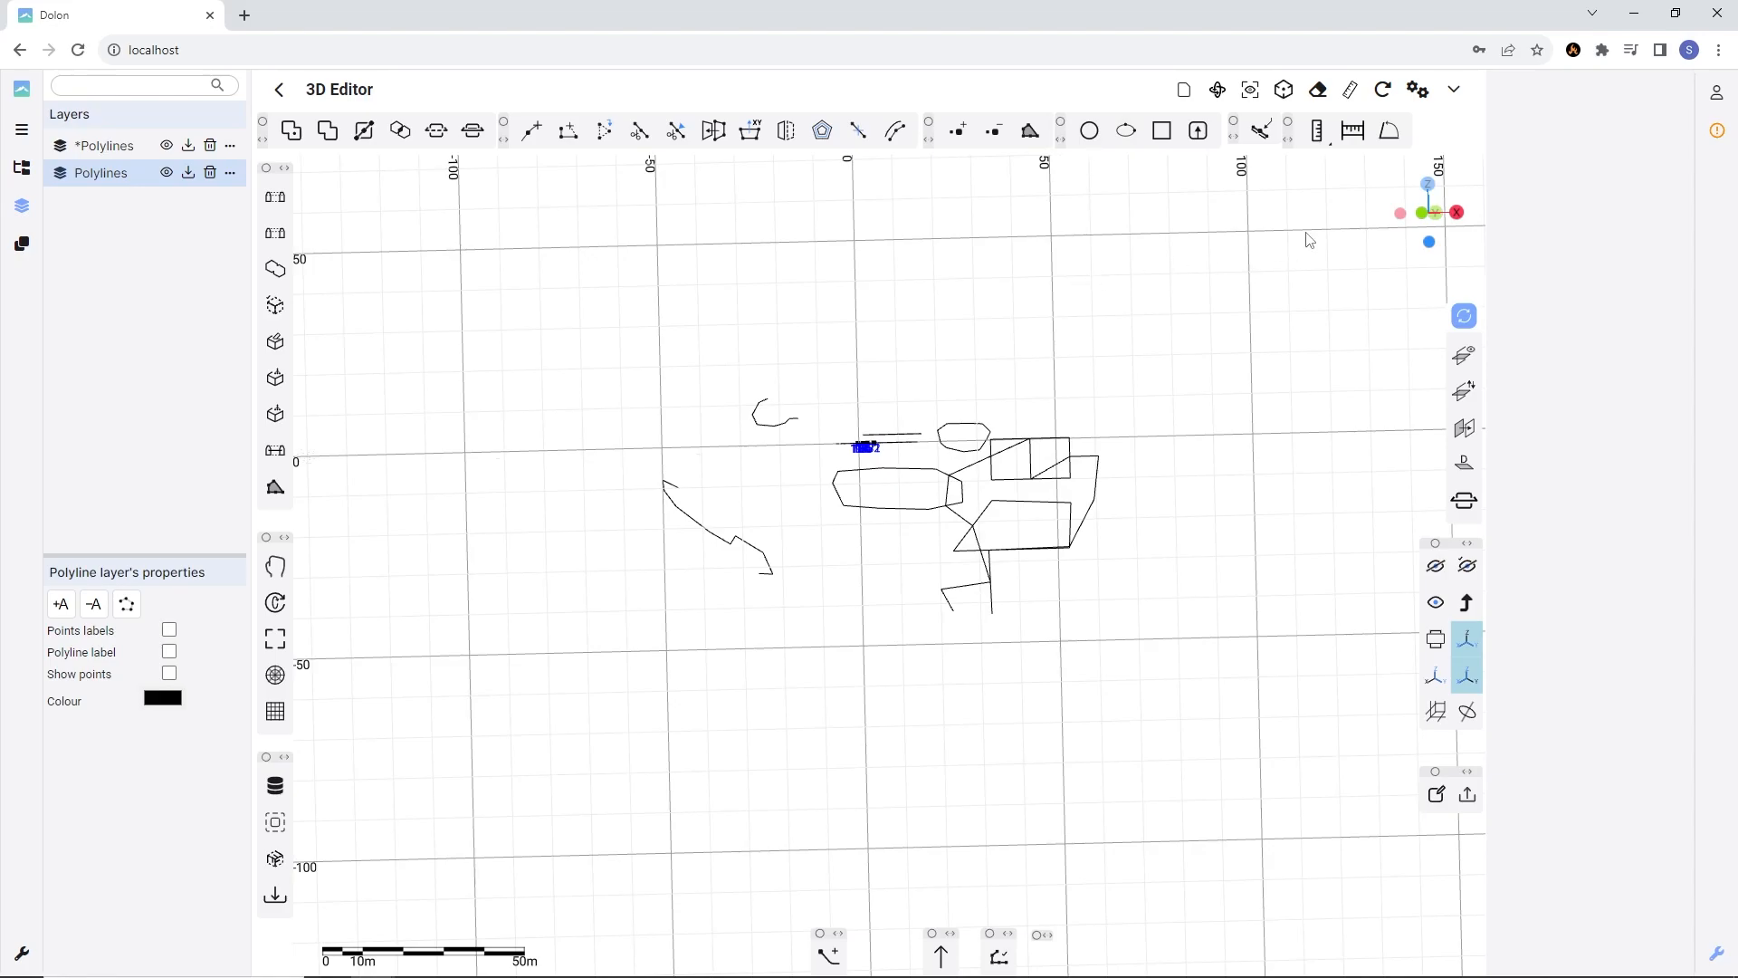
# - Draw a circle of radius 15 in the YZ view using Cartesian coordinate entry, with its centre at Y -40
pyautogui.click(1401, 214)
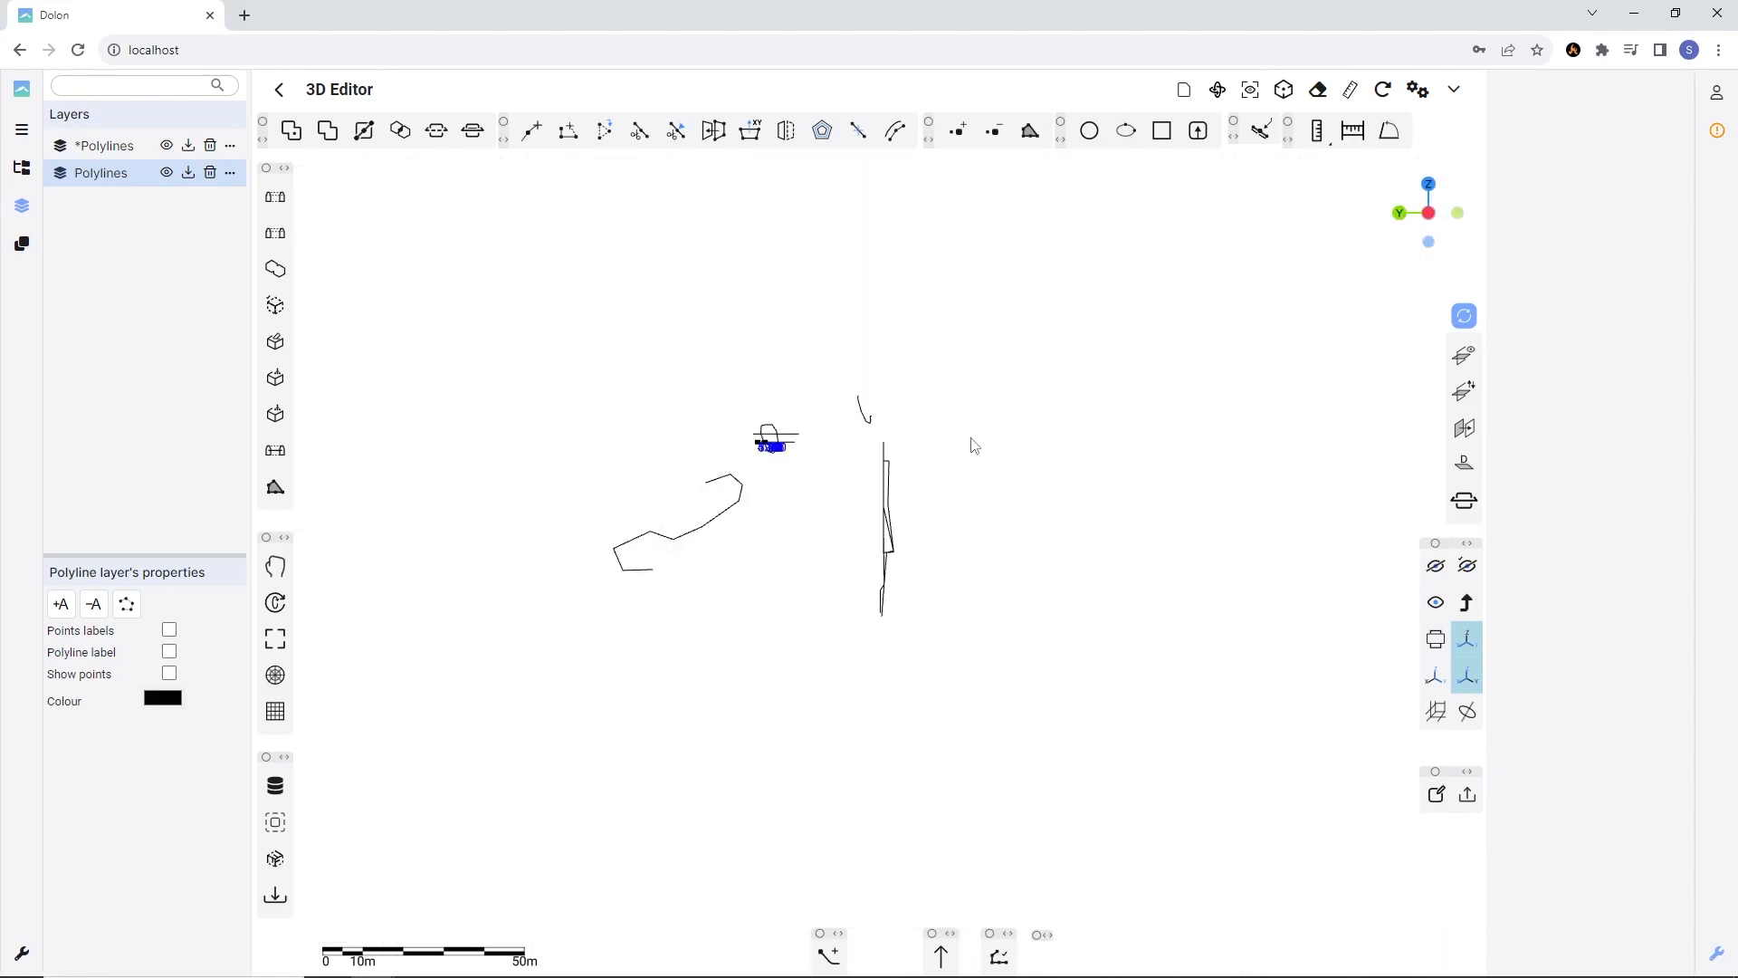
pyautogui.scroll(2, 974, 445)
pyautogui.click(1089, 130)
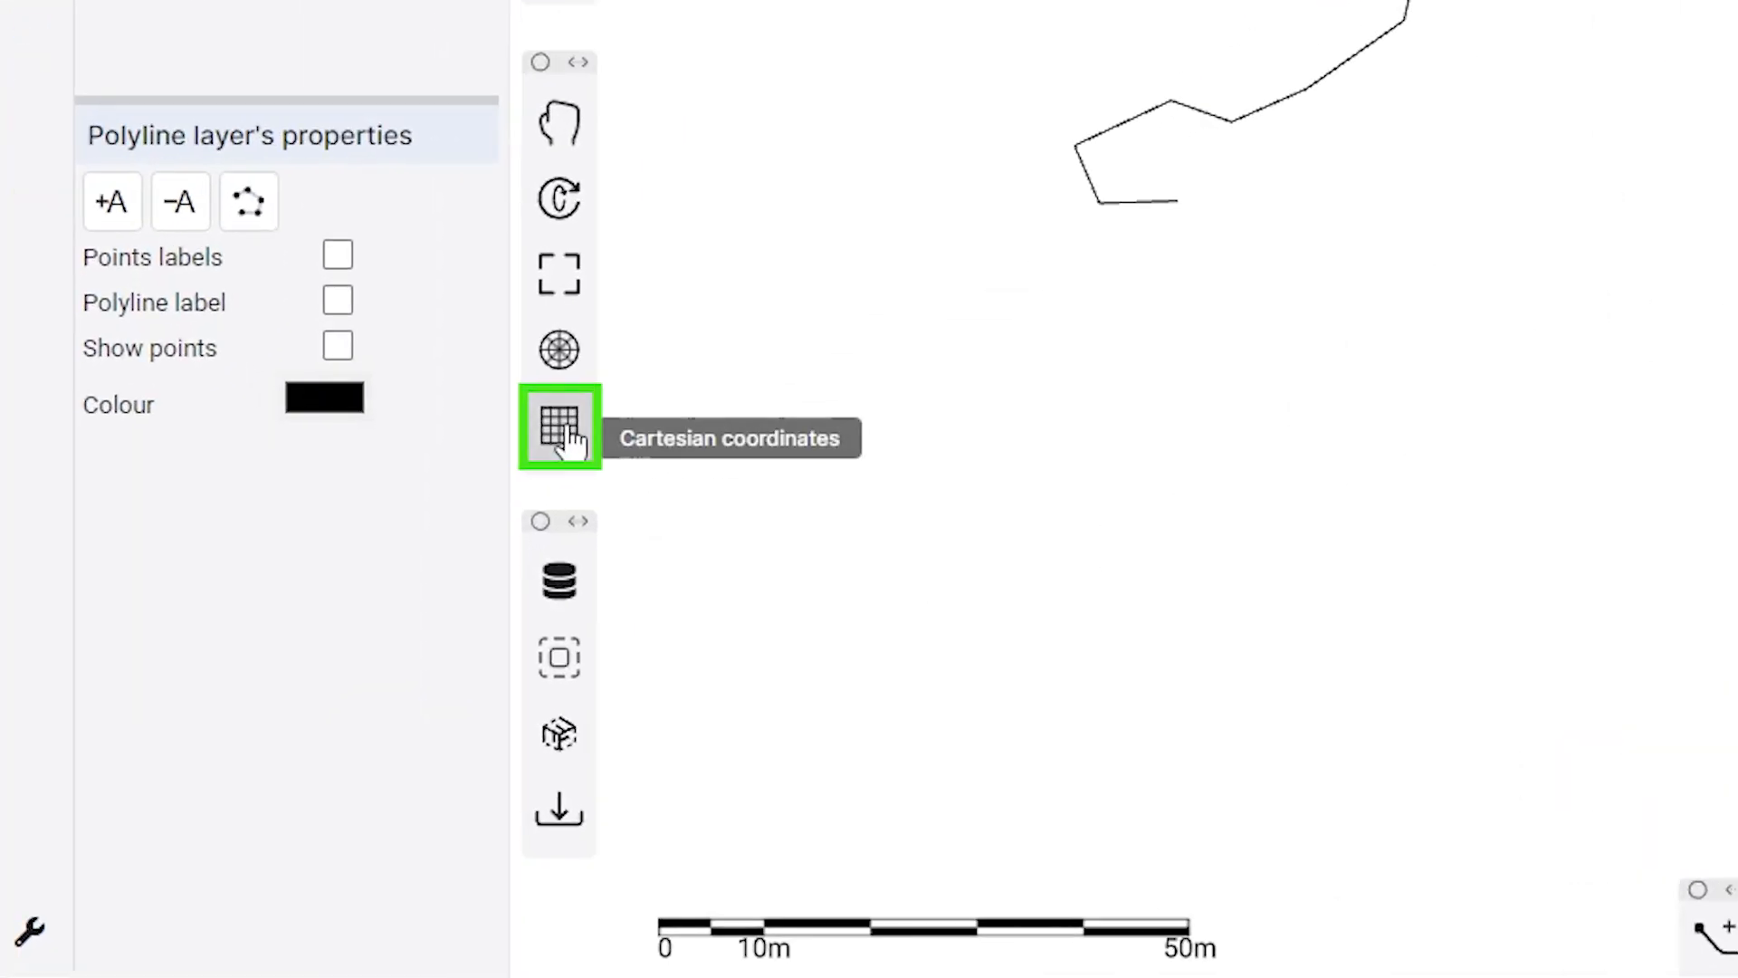
pyautogui.click(567, 433)
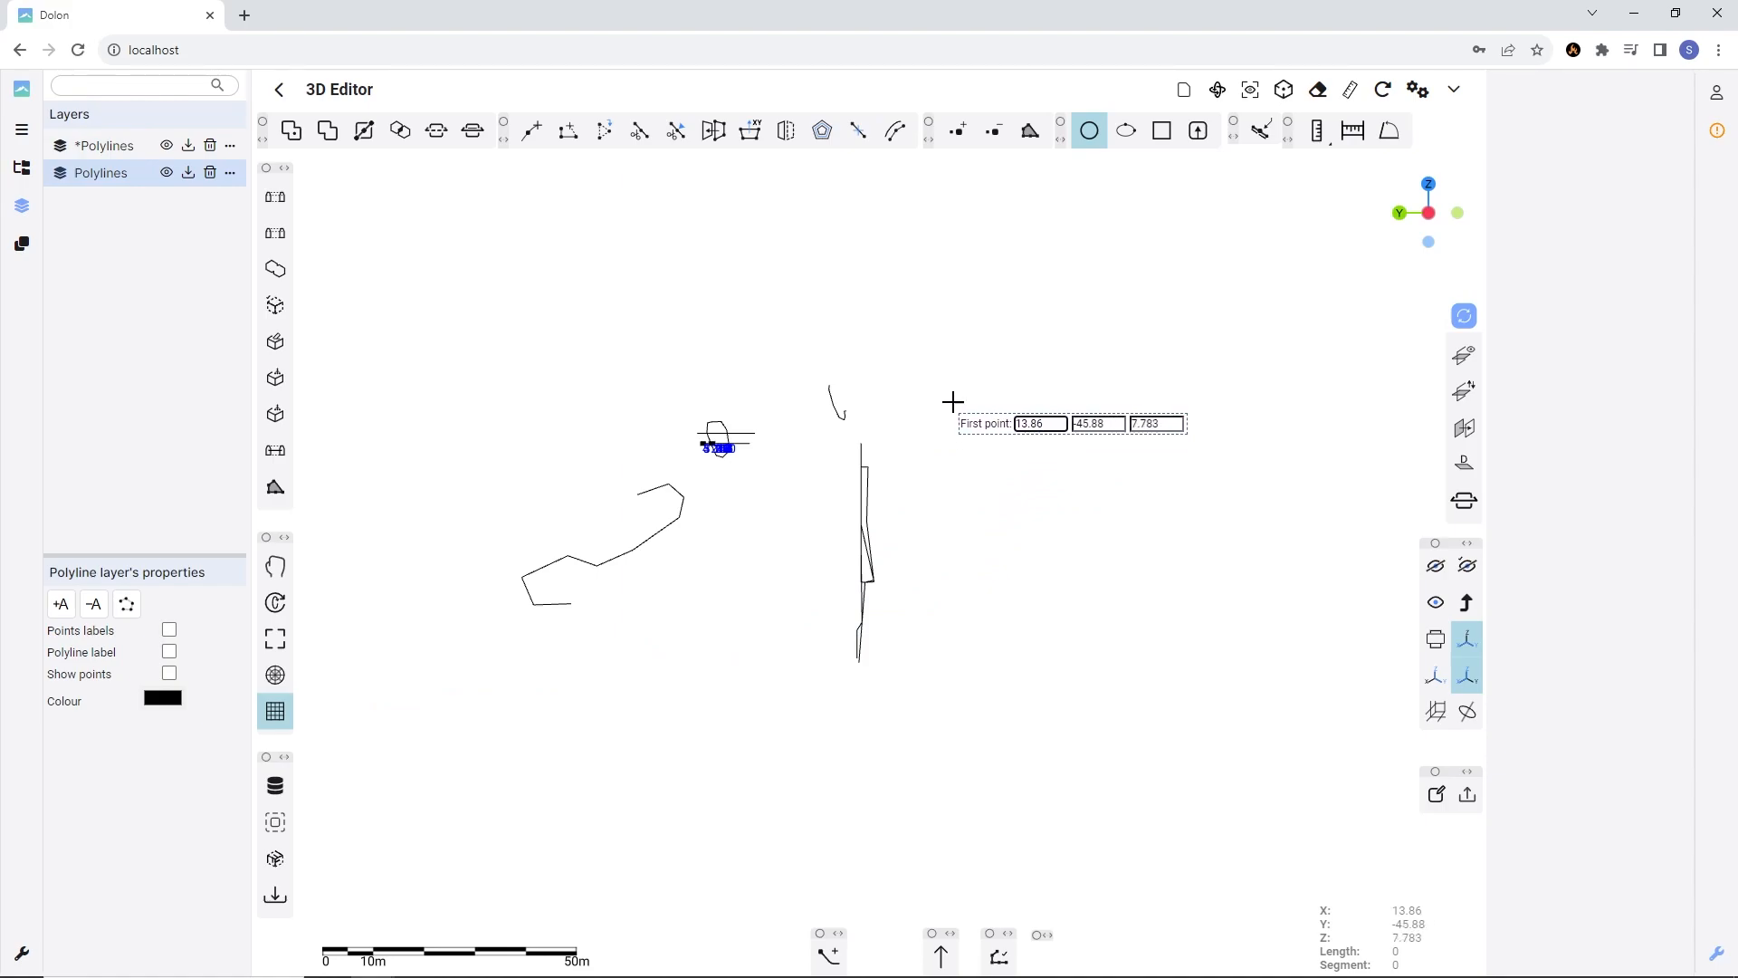
pyautogui.press('Tab')
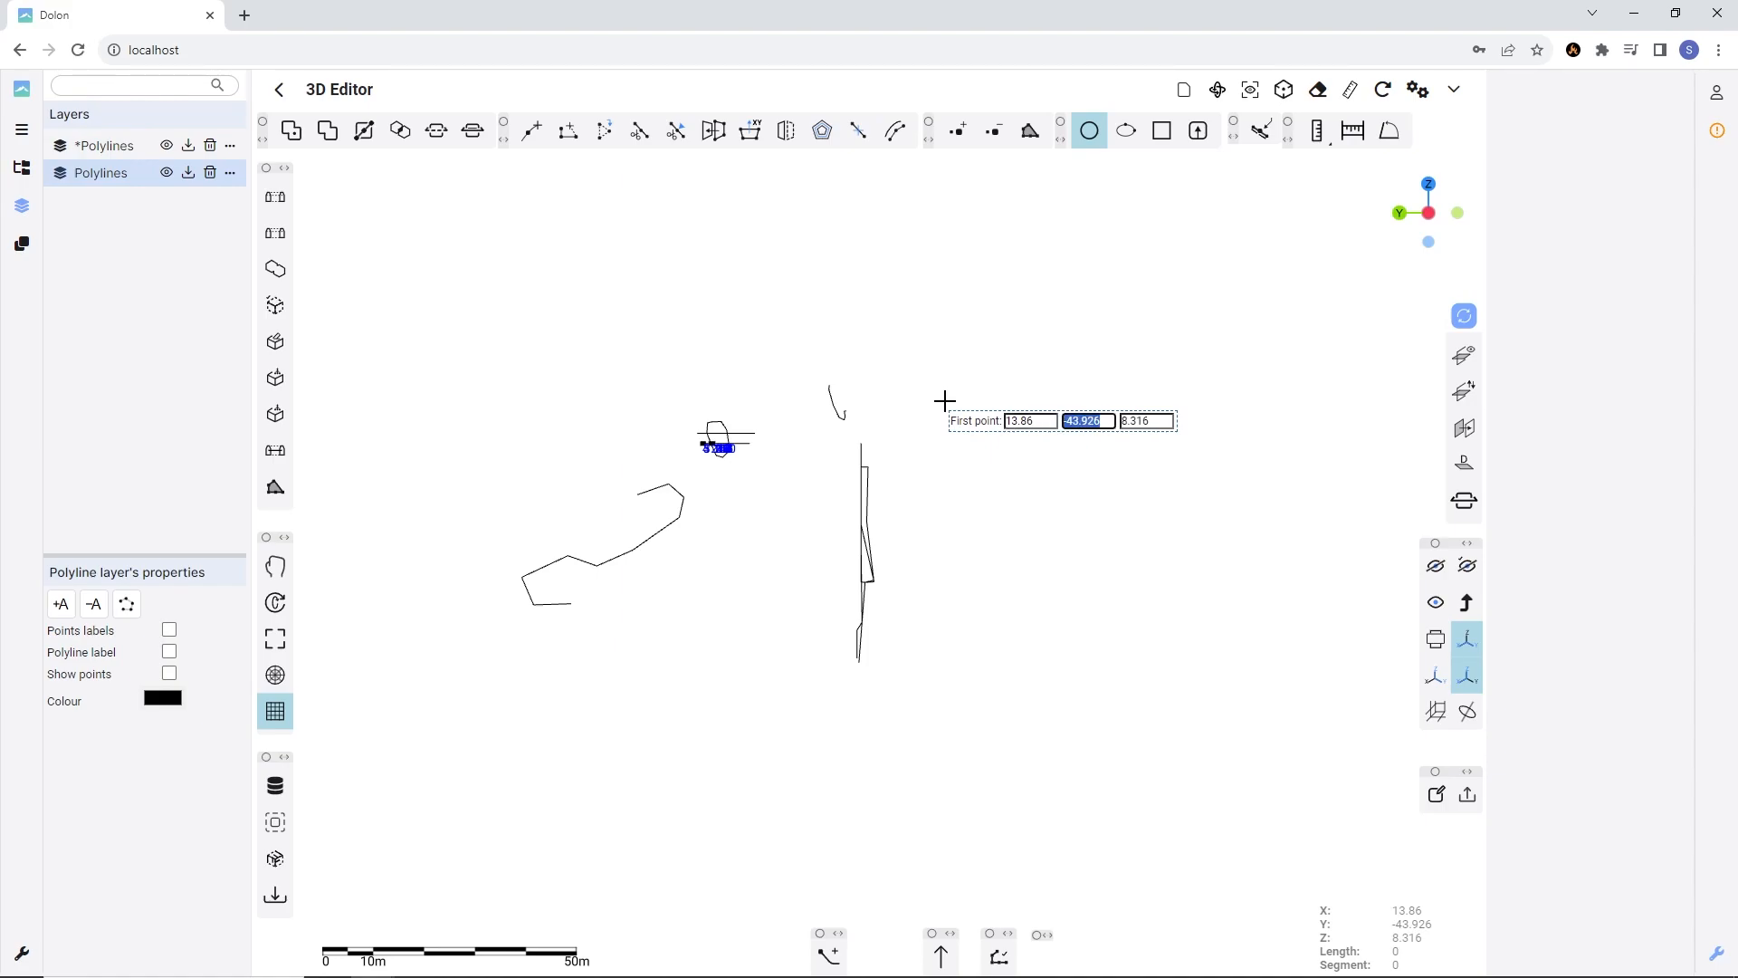
pyautogui.write('-4')
pyautogui.press('Return')
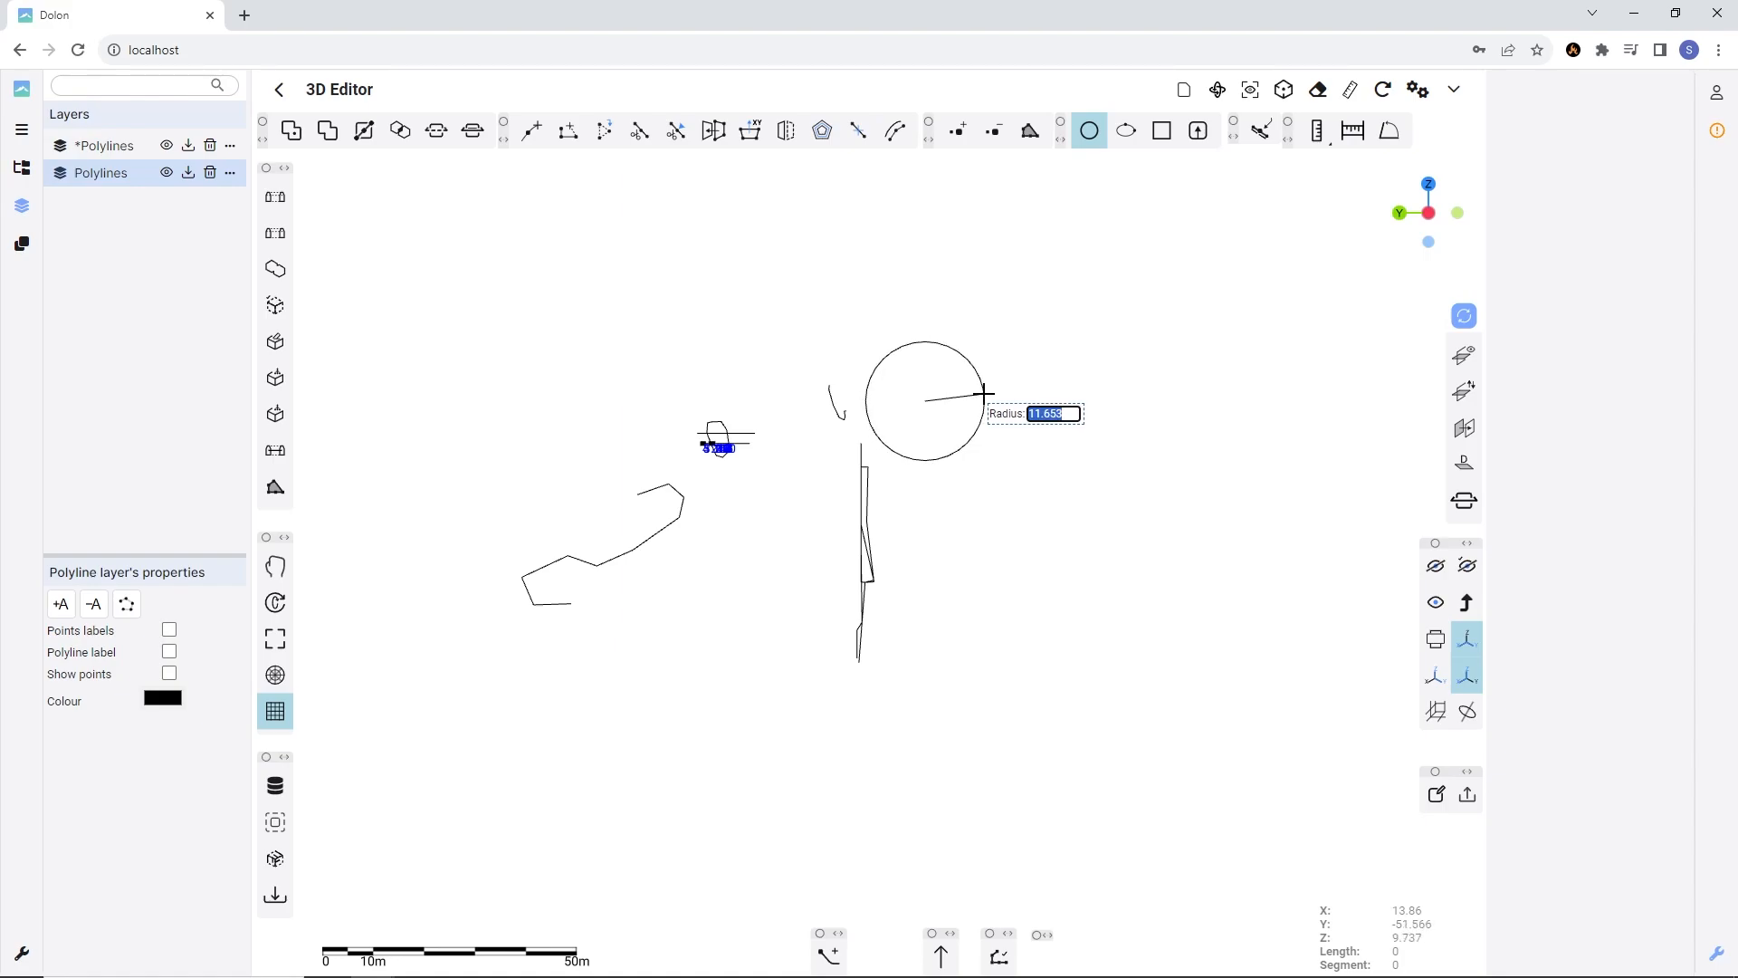
pyautogui.write('15')
pyautogui.press('Return')
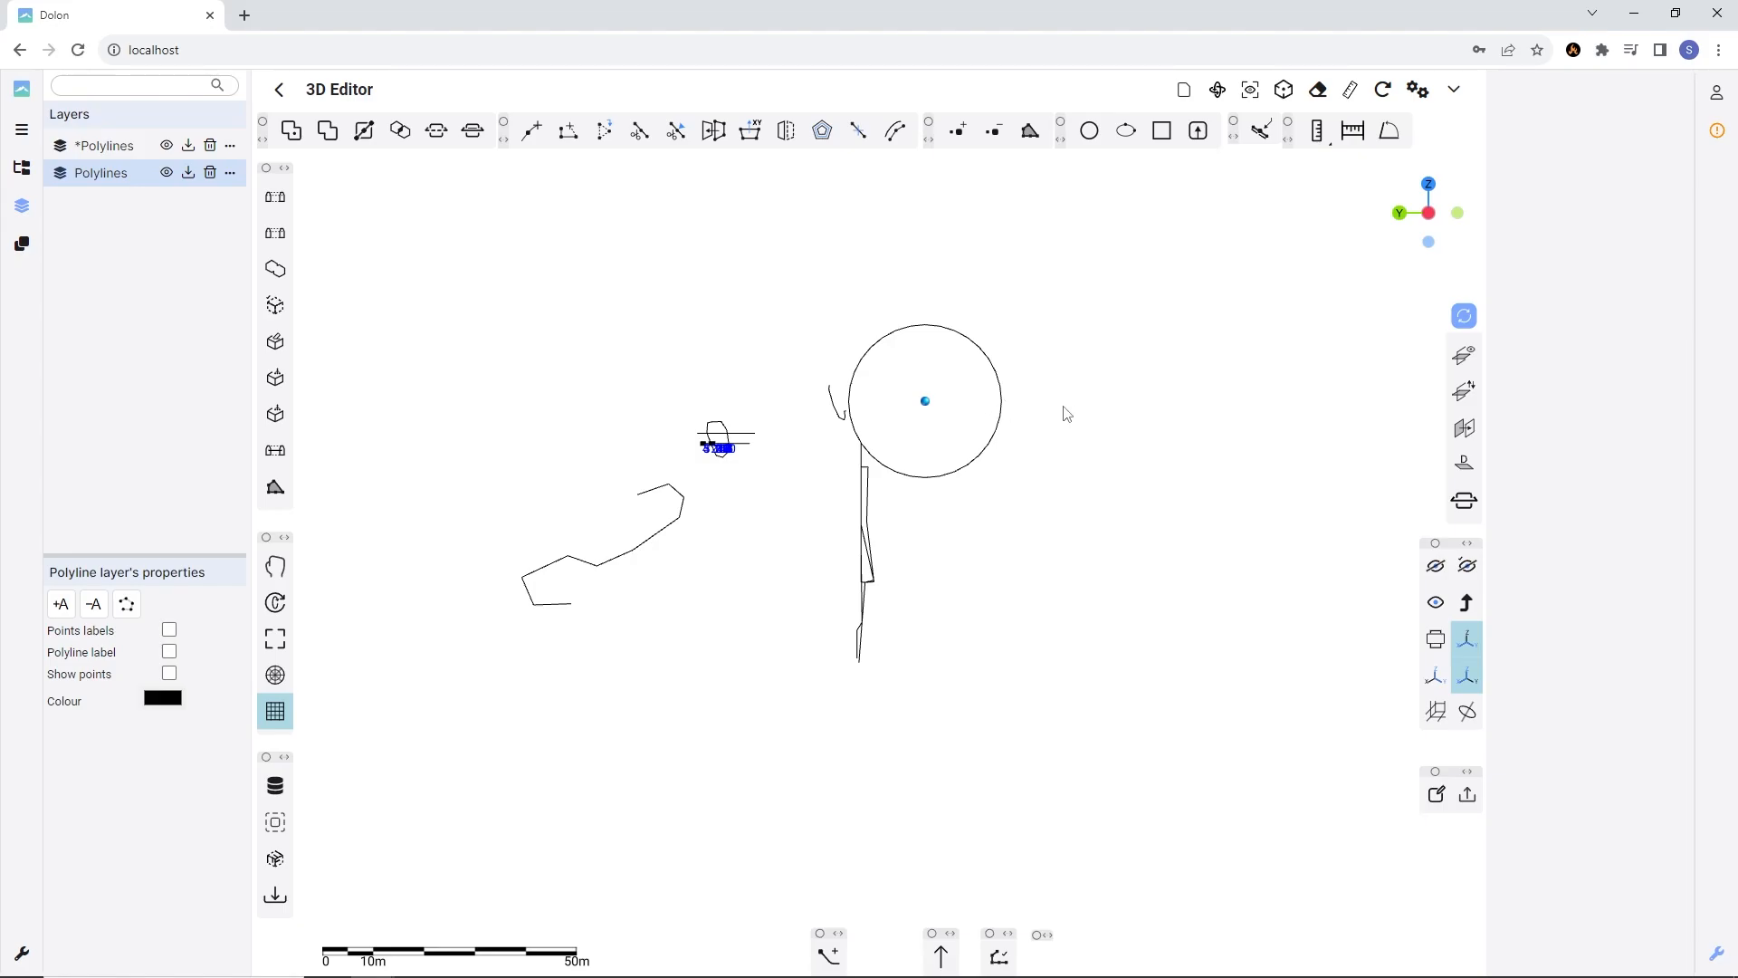
# - Draw a rectangle with height 10 and width 20 in the XZ view, above the existing polylines
pyautogui.moveTo(1060, 415); pyautogui.dragTo(1117, 415)
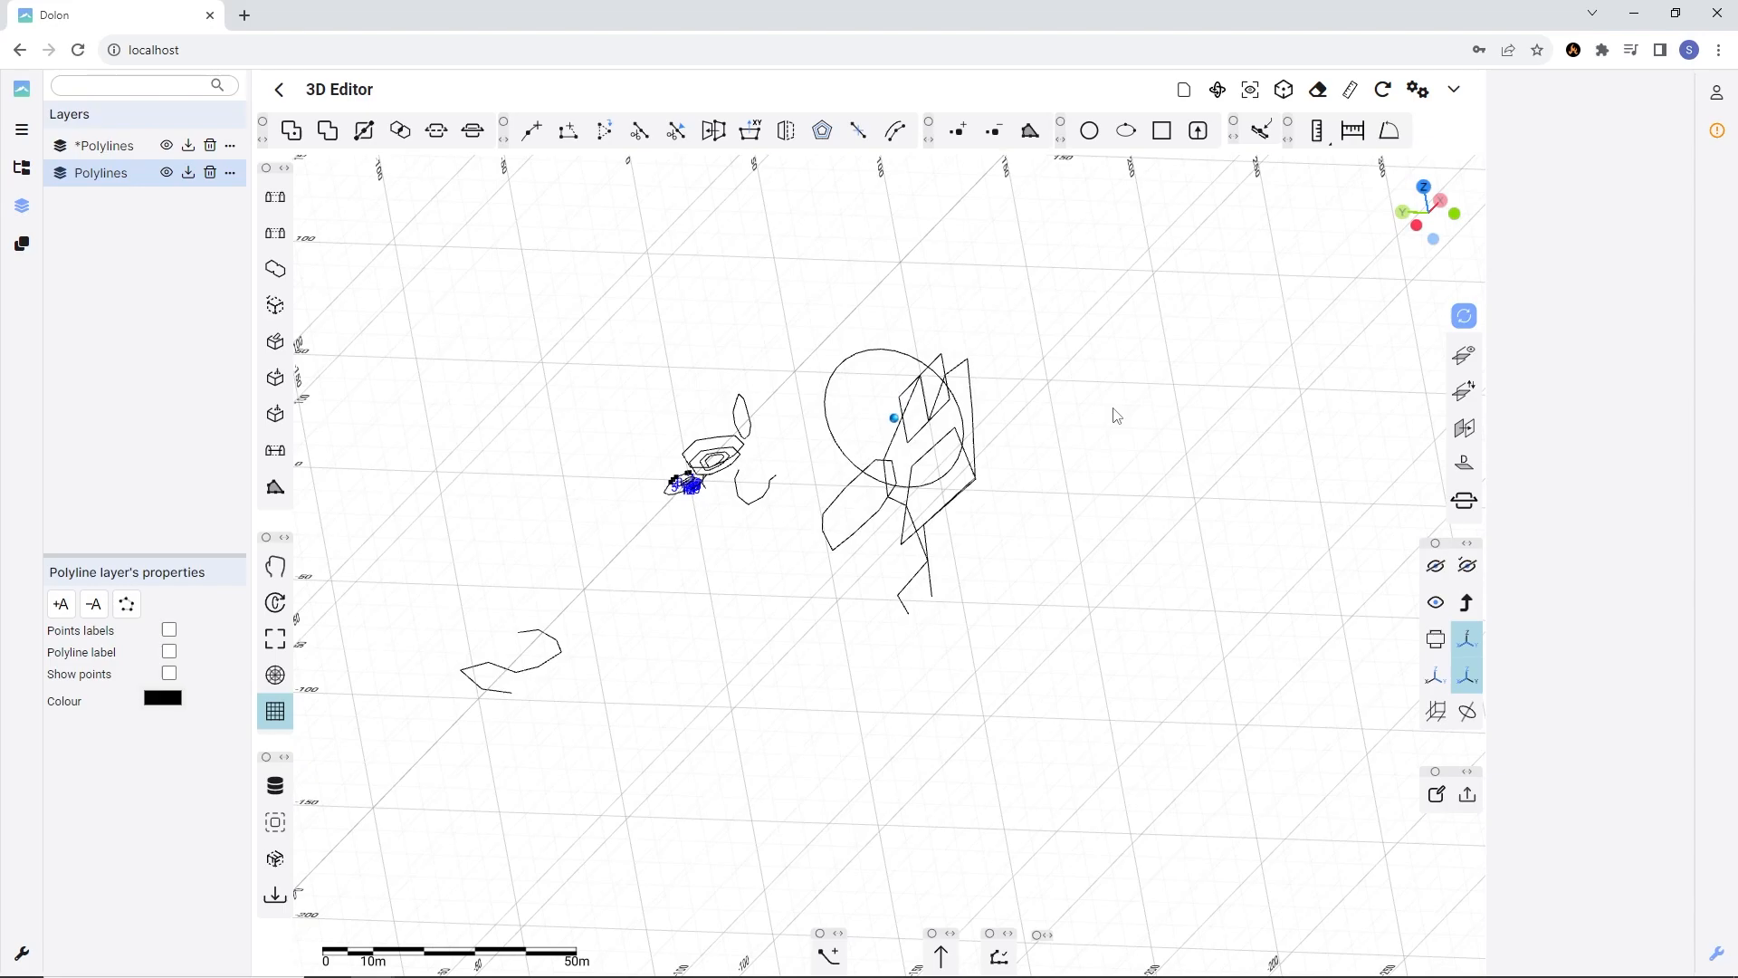
pyautogui.click(1418, 230)
pyautogui.click(1403, 218)
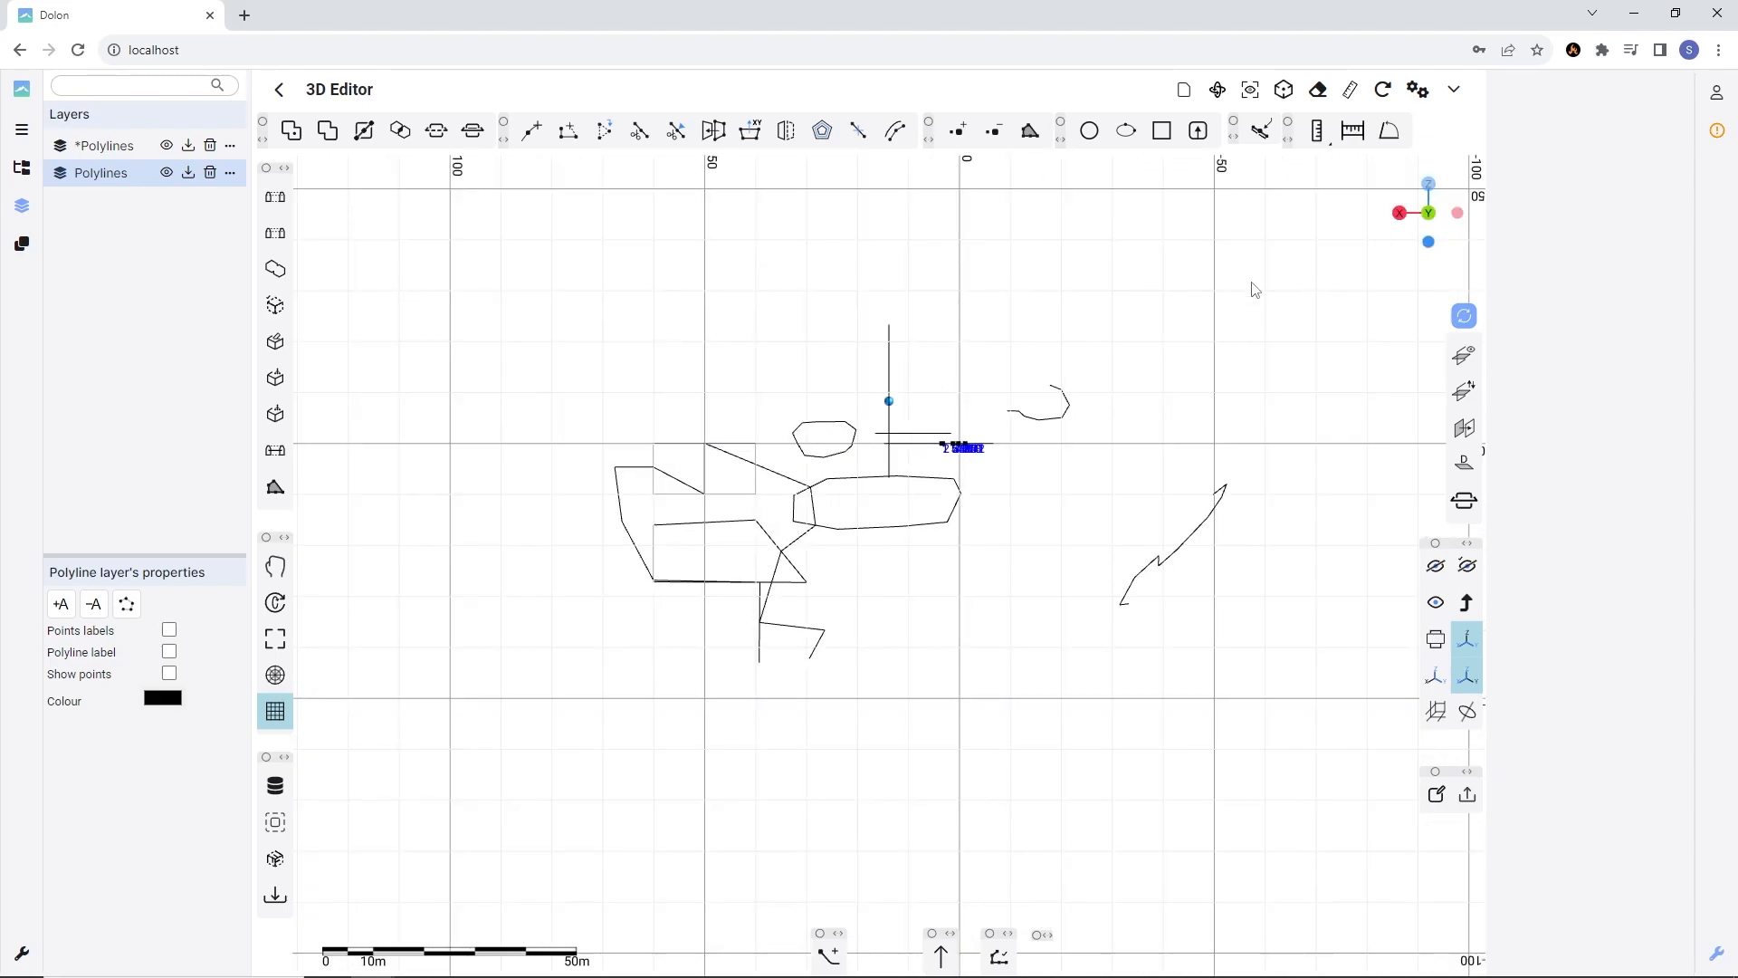
pyautogui.click(1162, 139)
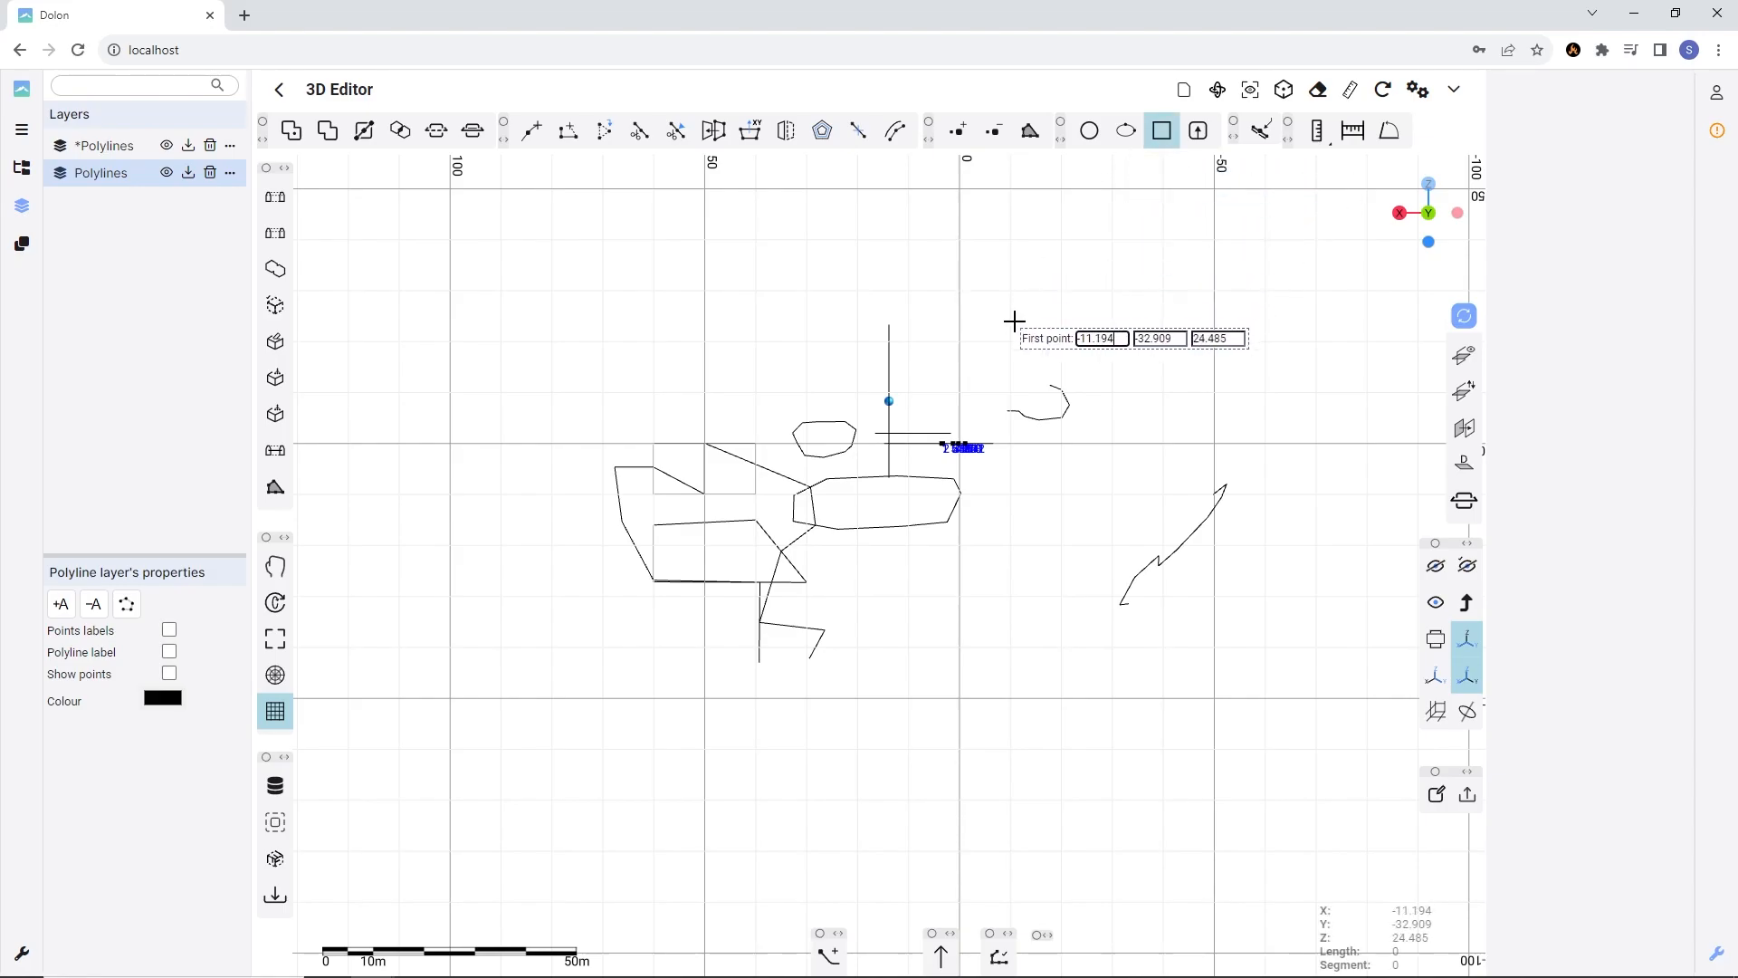
pyautogui.scroll(-3, 1021, 371)
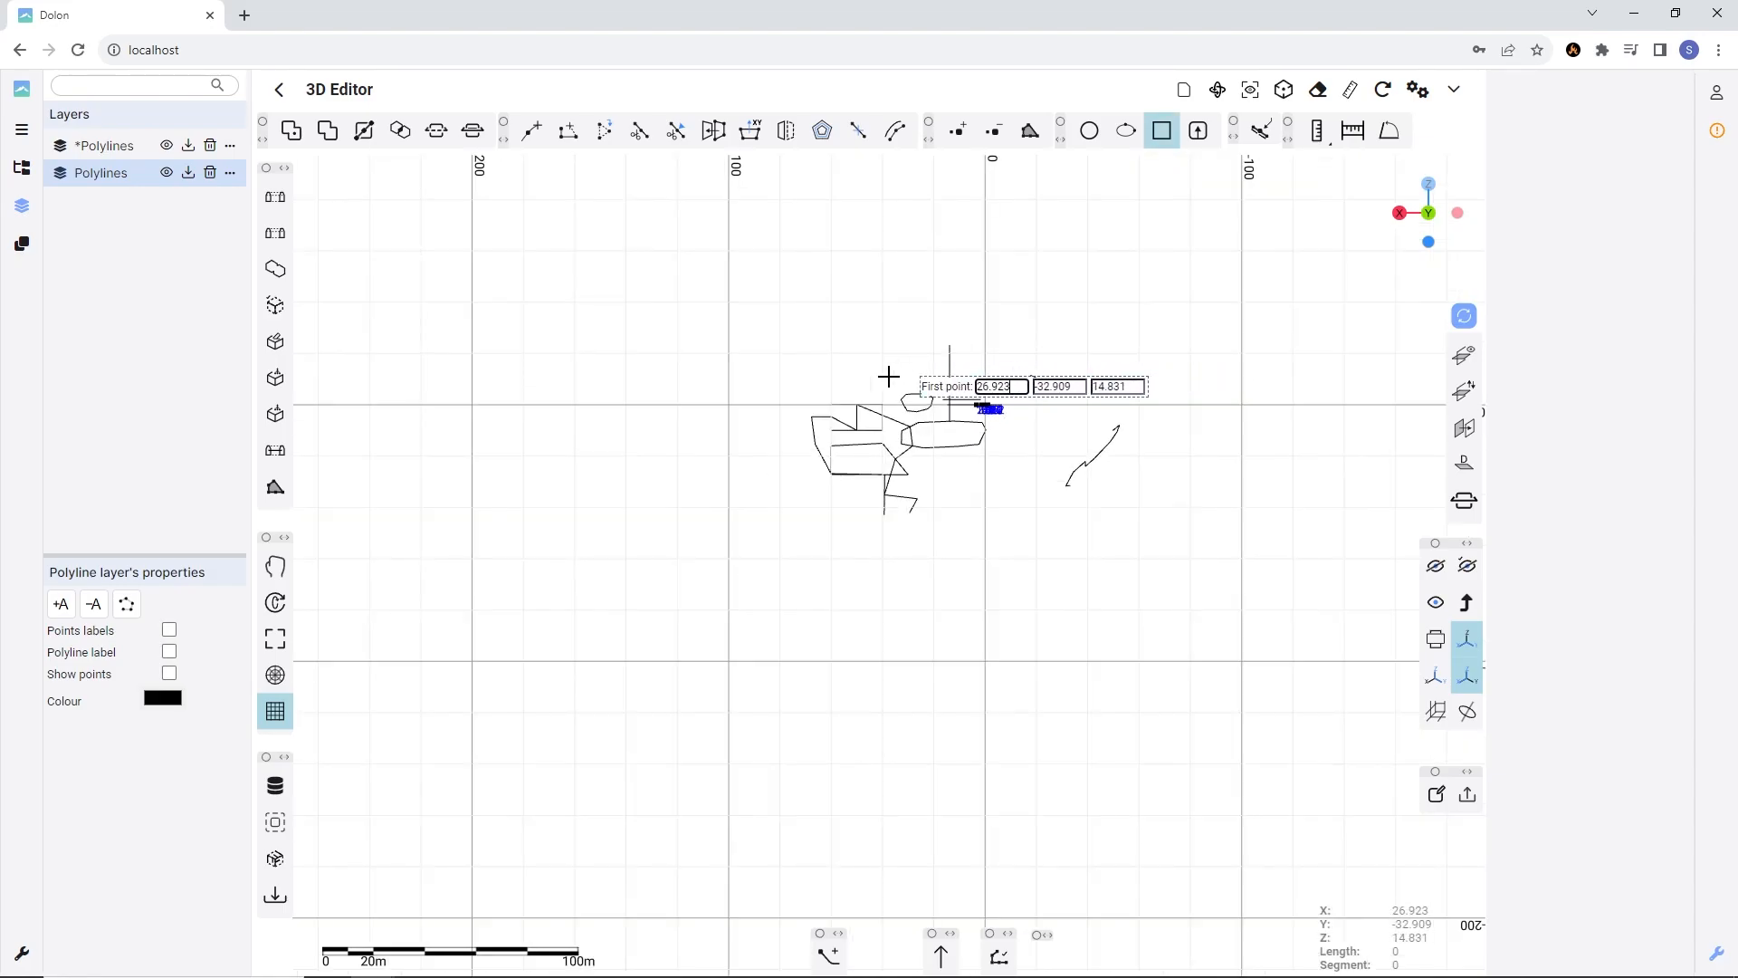
pyautogui.scroll(4, 868, 387)
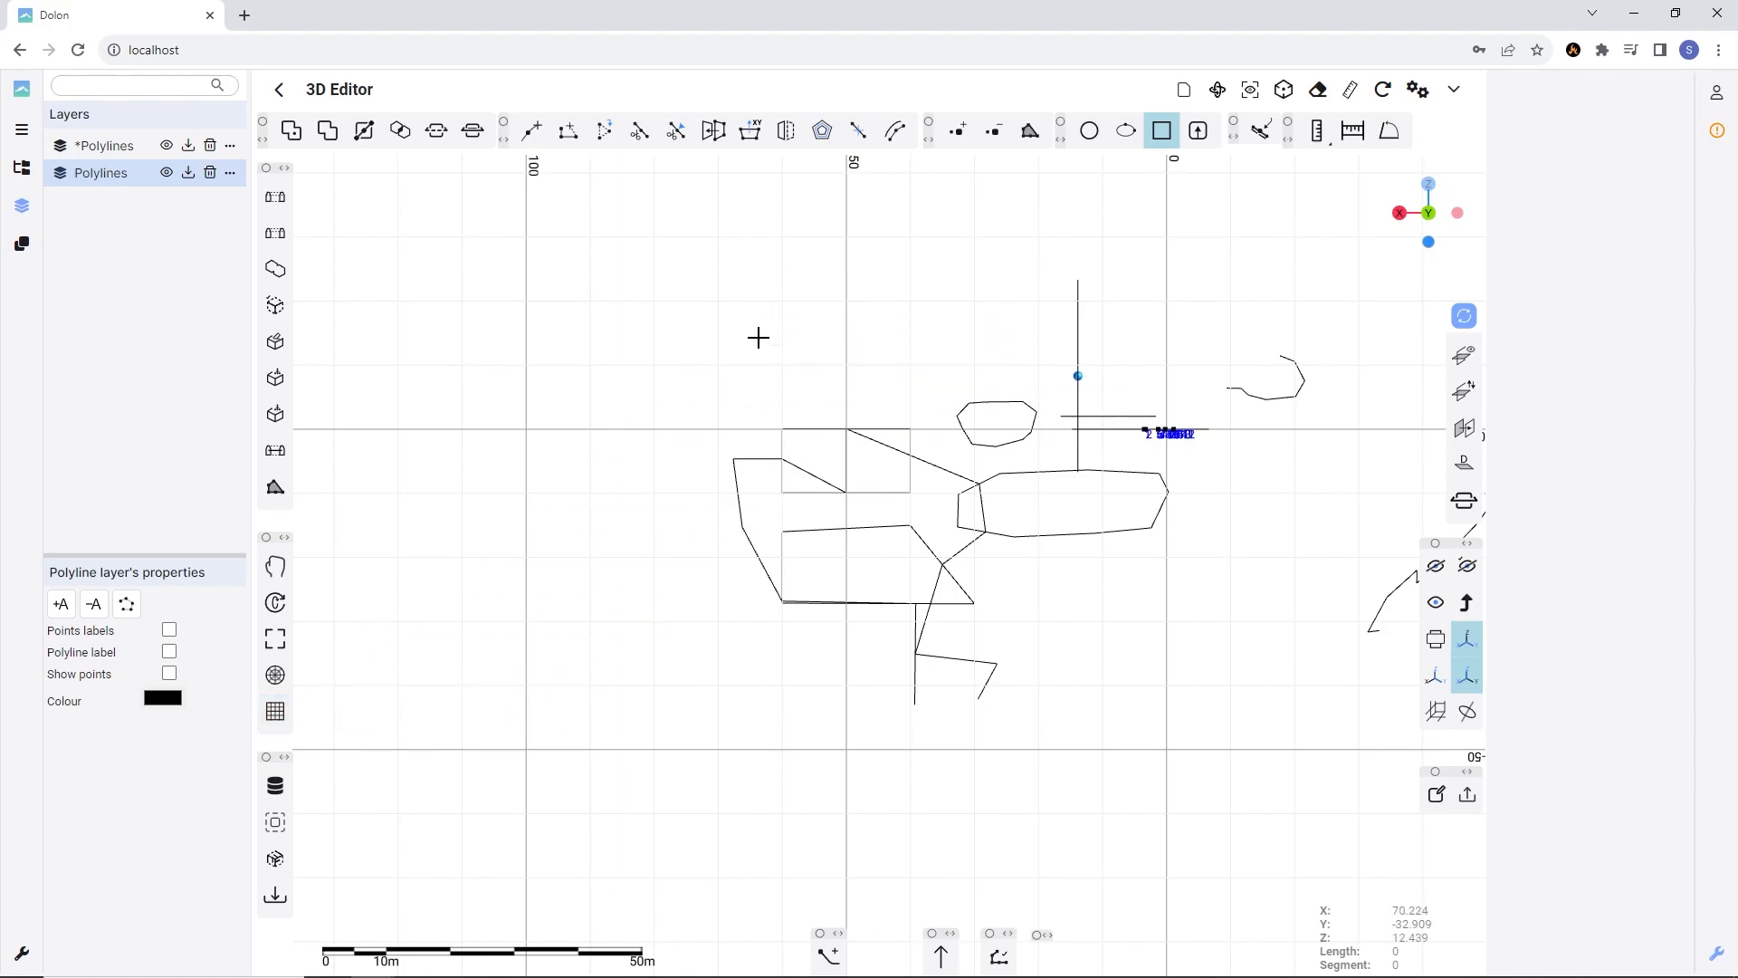
pyautogui.click(846, 278)
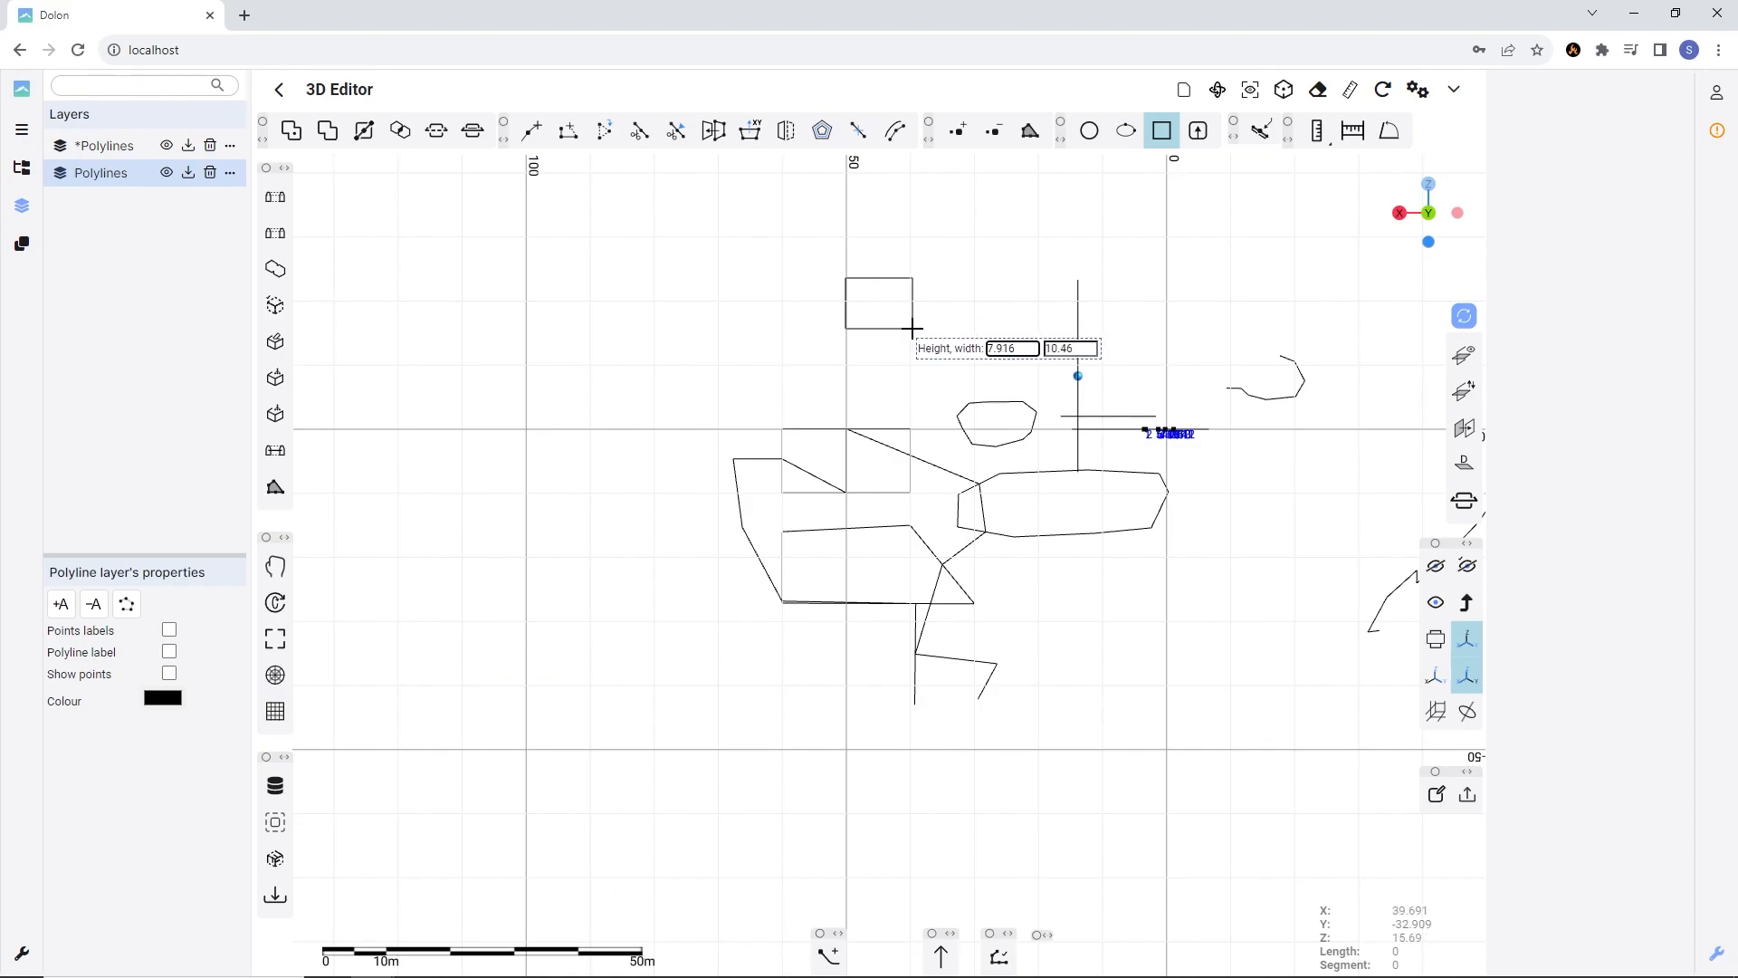
pyautogui.press('Tab')
pyautogui.write('10')
pyautogui.press('Tab')
pyautogui.write('20')
pyautogui.press('Return')
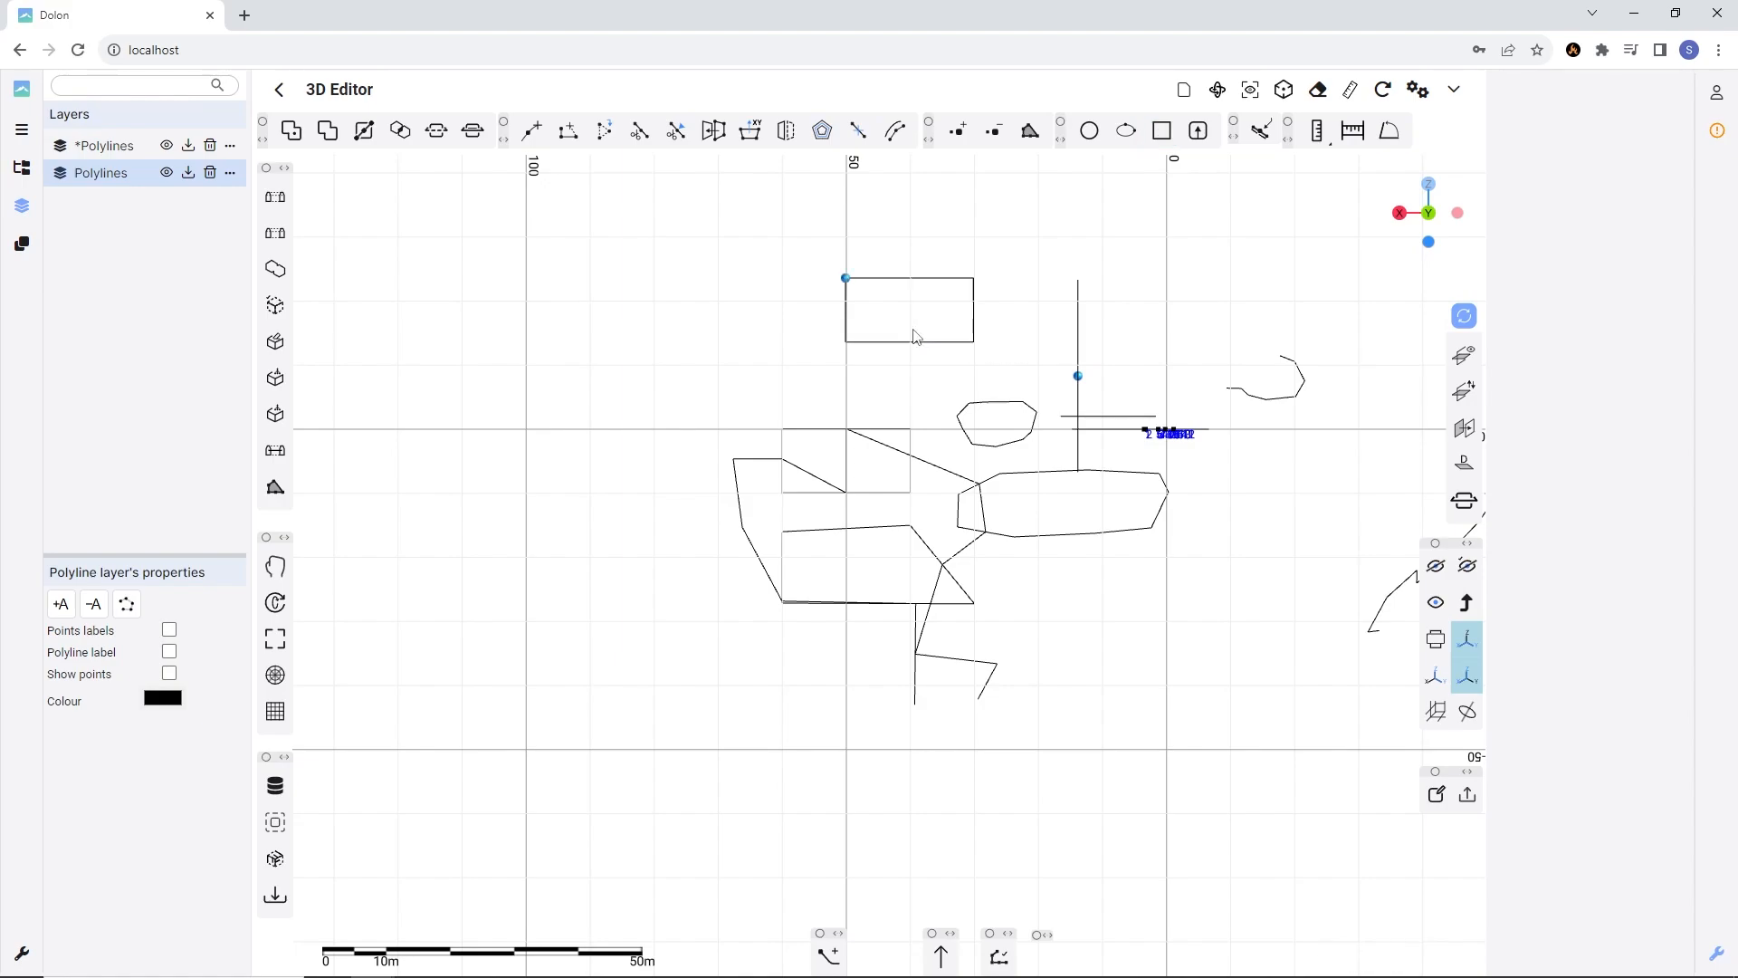
# - Draw an ellipse below the polylines with an X value of about 43.8 and a Y value of 10
pyautogui.click(1125, 134)
pyautogui.scroll(-3, 942, 251)
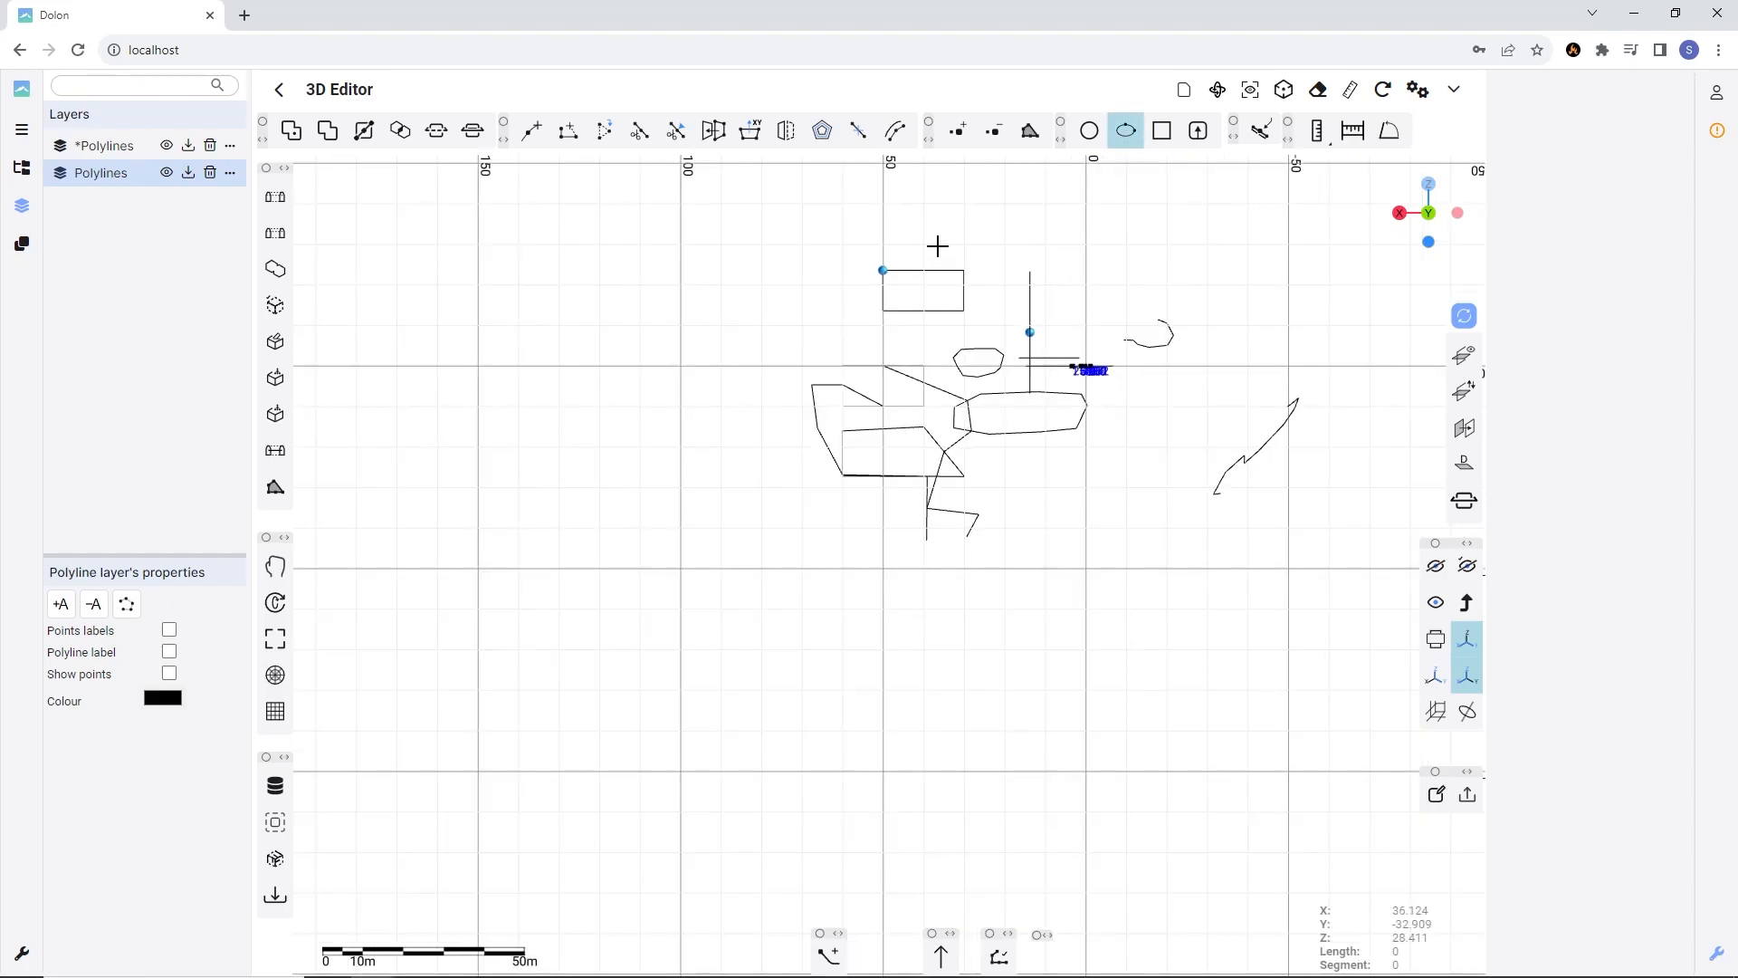
pyautogui.click(939, 528)
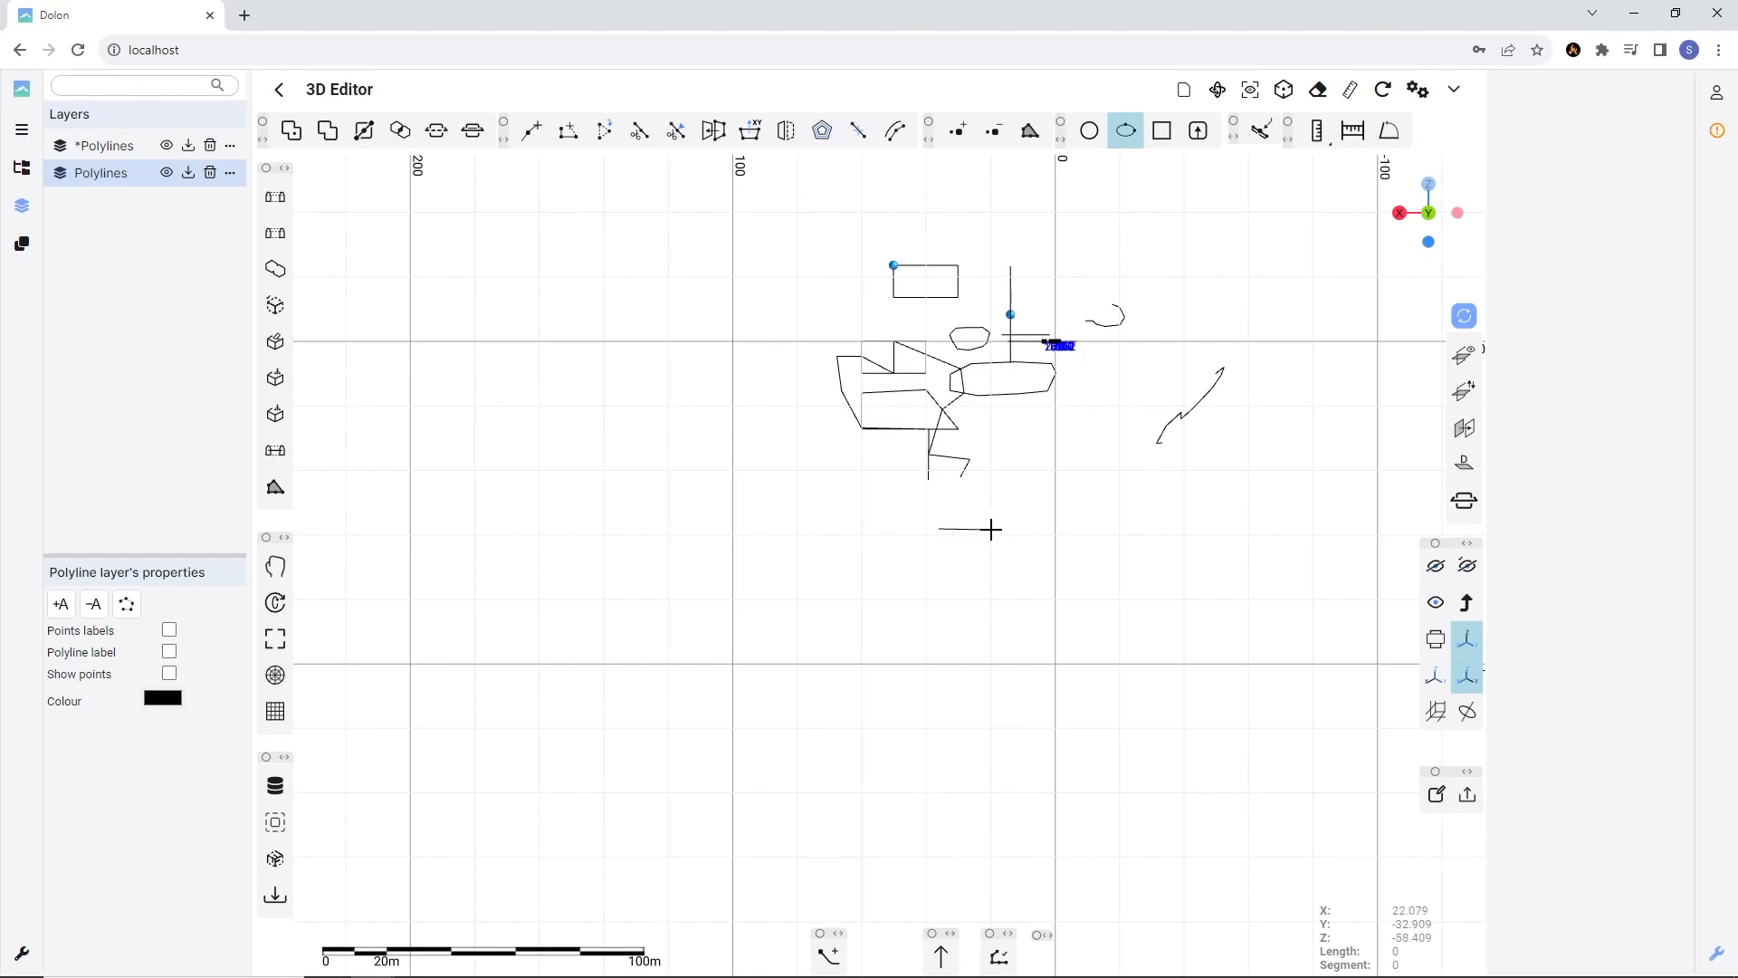
pyautogui.click(1080, 523)
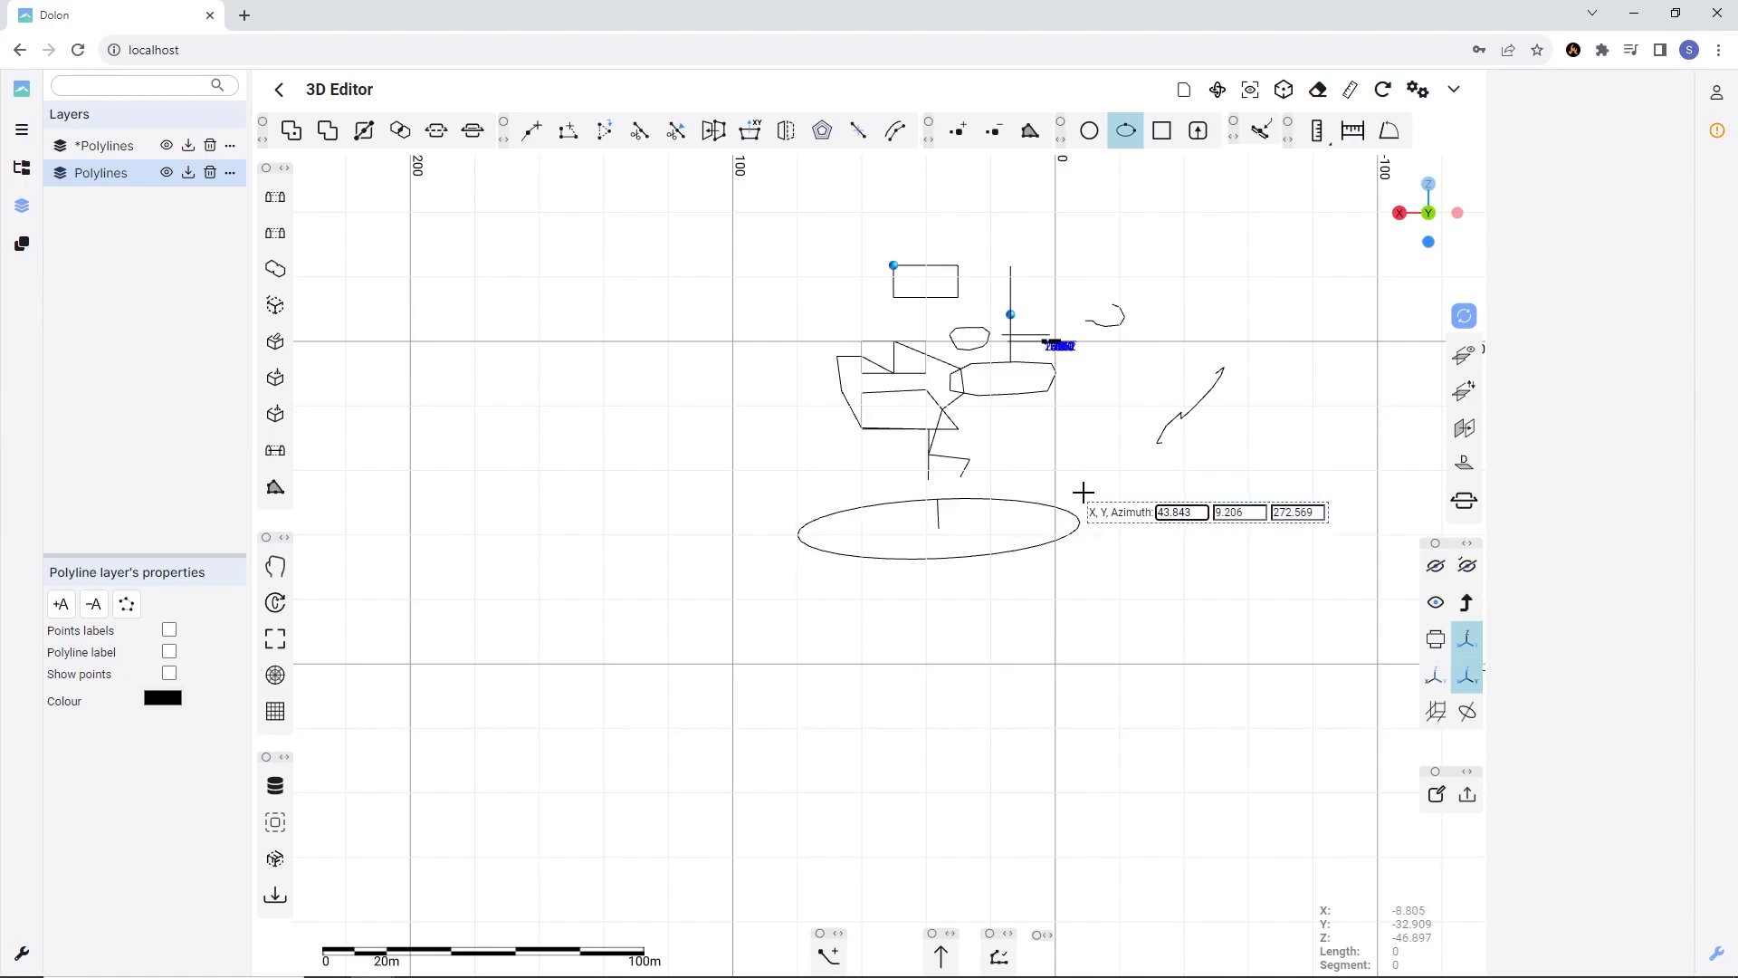
pyautogui.press('Tab')
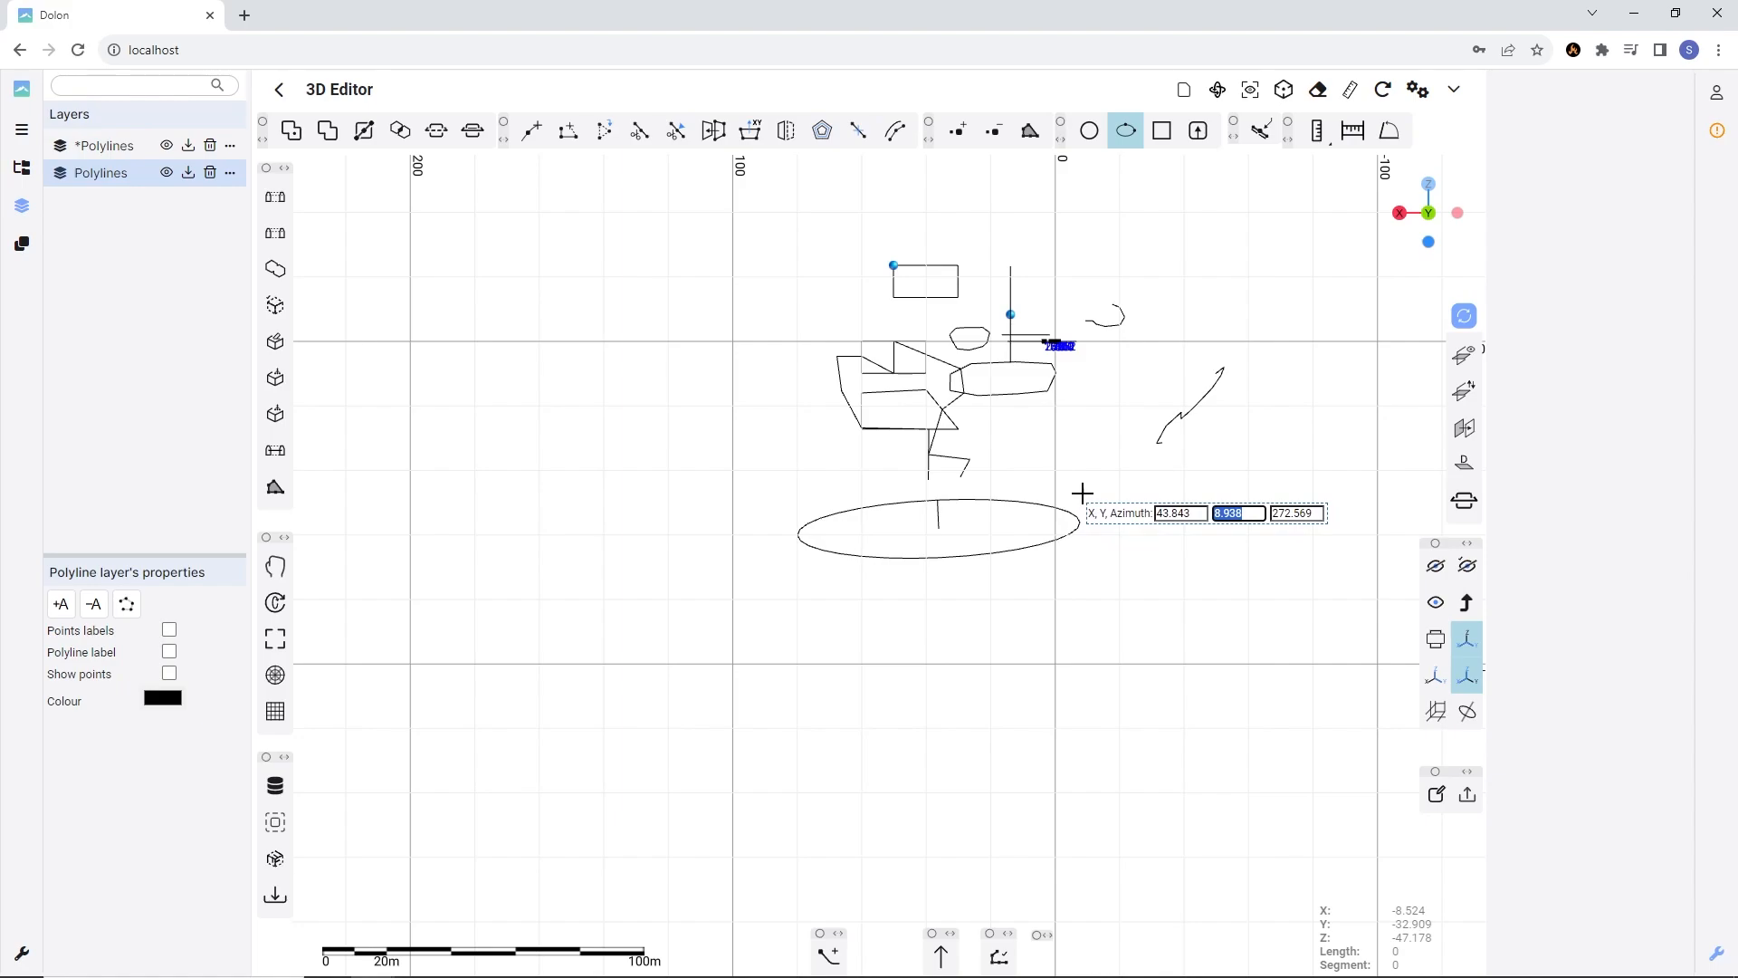
pyautogui.write('10')
pyautogui.press('Return')
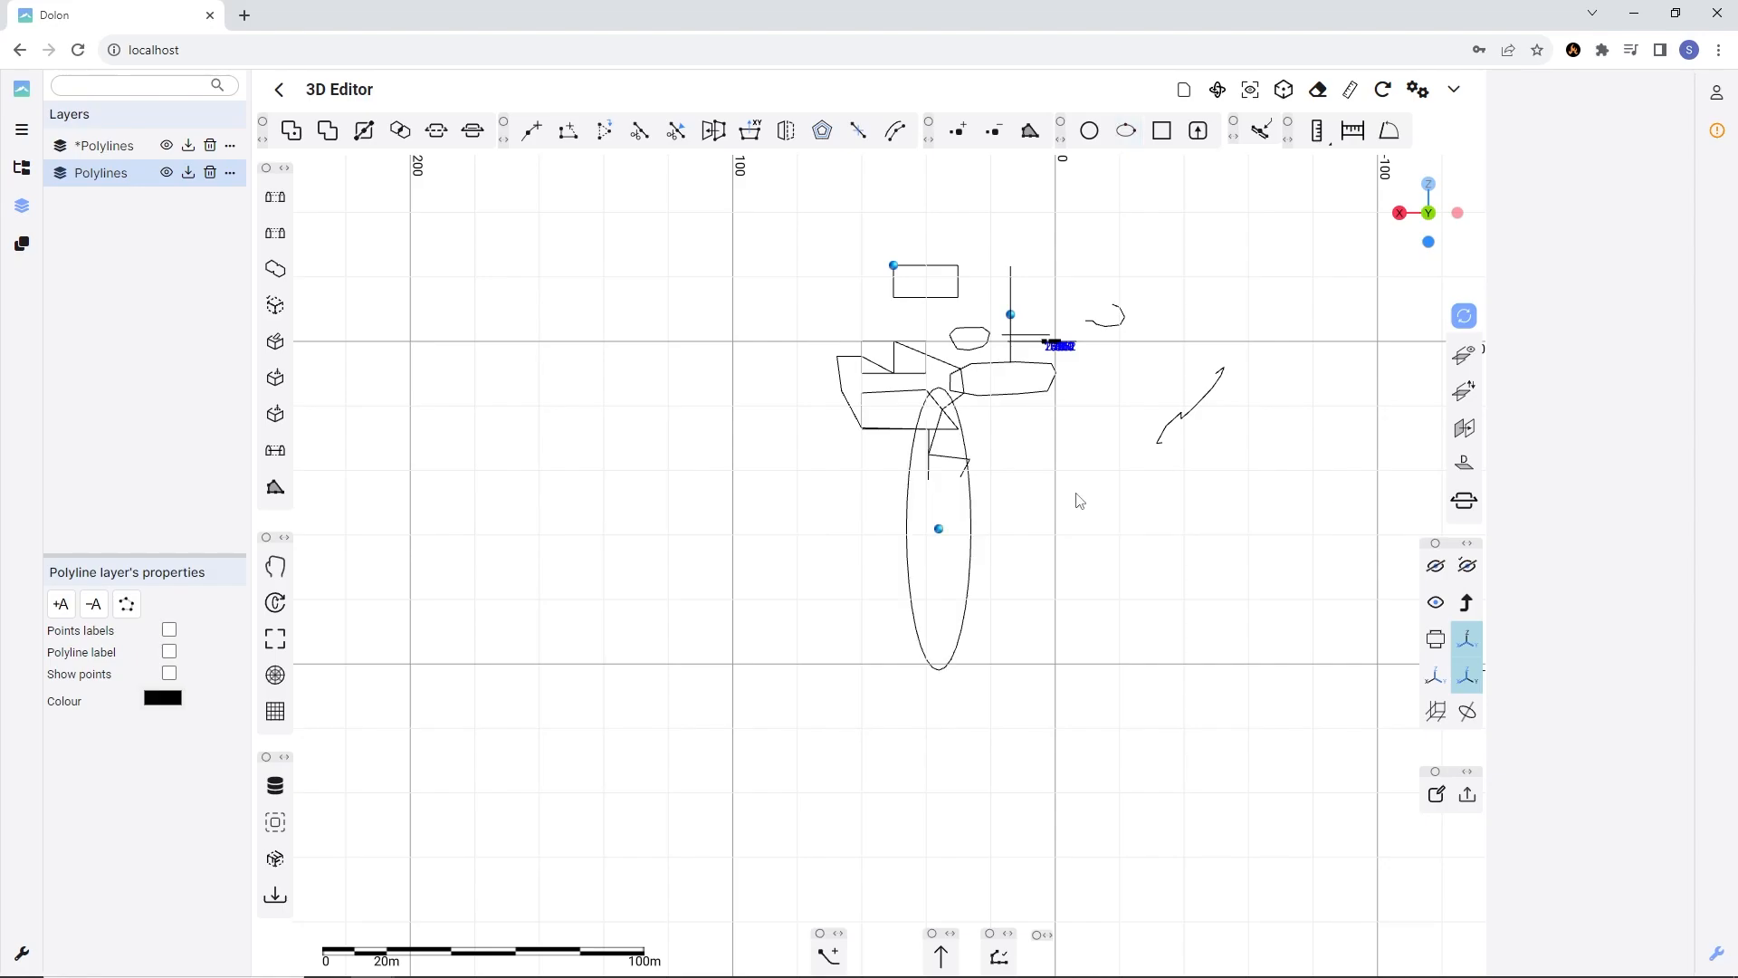
# - Examine the new circle, rectangle and ellipse from several angles and distances
pyautogui.scroll(-5, 1042, 514)
pyautogui.scroll(6, 1023, 514)
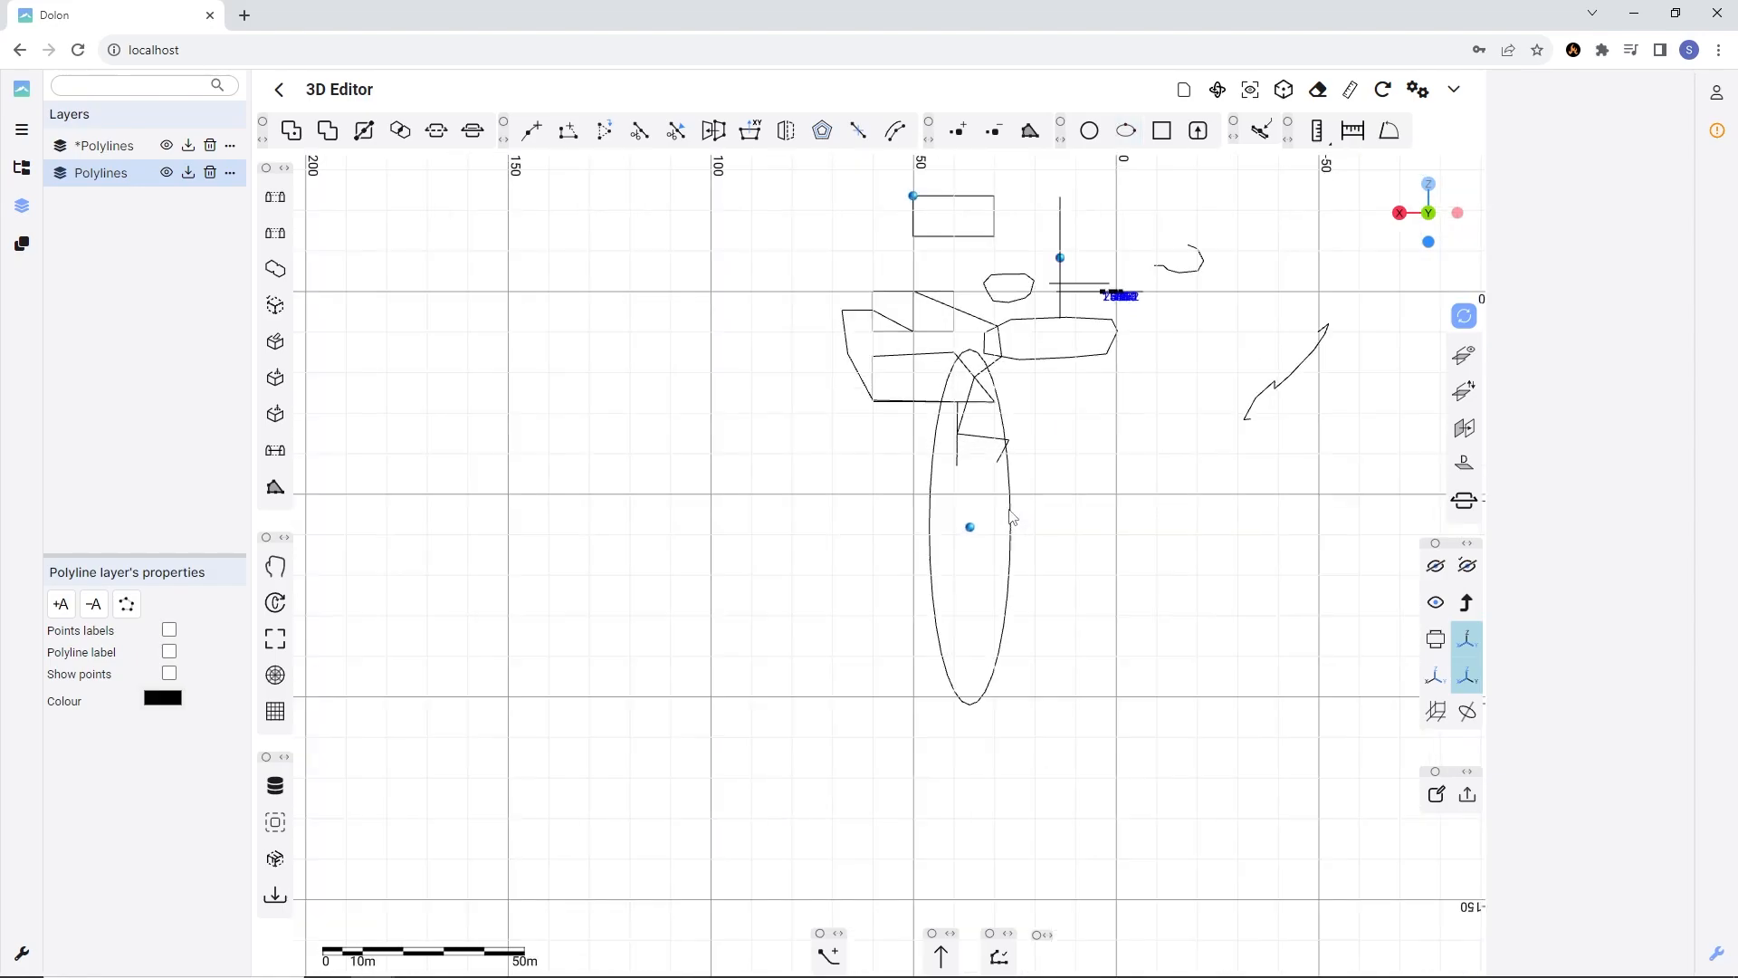
pyautogui.moveTo(1047, 506)
pyautogui.mouseDown()
pyautogui.moveTo(942, 529)
pyautogui.moveTo(1129, 477)
pyautogui.moveTo(1030, 469)
pyautogui.moveTo(833, 531)
pyautogui.moveTo(1024, 510)
pyautogui.mouseUp()
pyautogui.scroll(4, 1049, 491)
pyautogui.scroll(-5, 1050, 492)
pyautogui.moveTo(1085, 452)
pyautogui.mouseDown()
pyautogui.moveTo(1048, 480)
pyautogui.moveTo(1117, 360)
pyautogui.mouseUp()
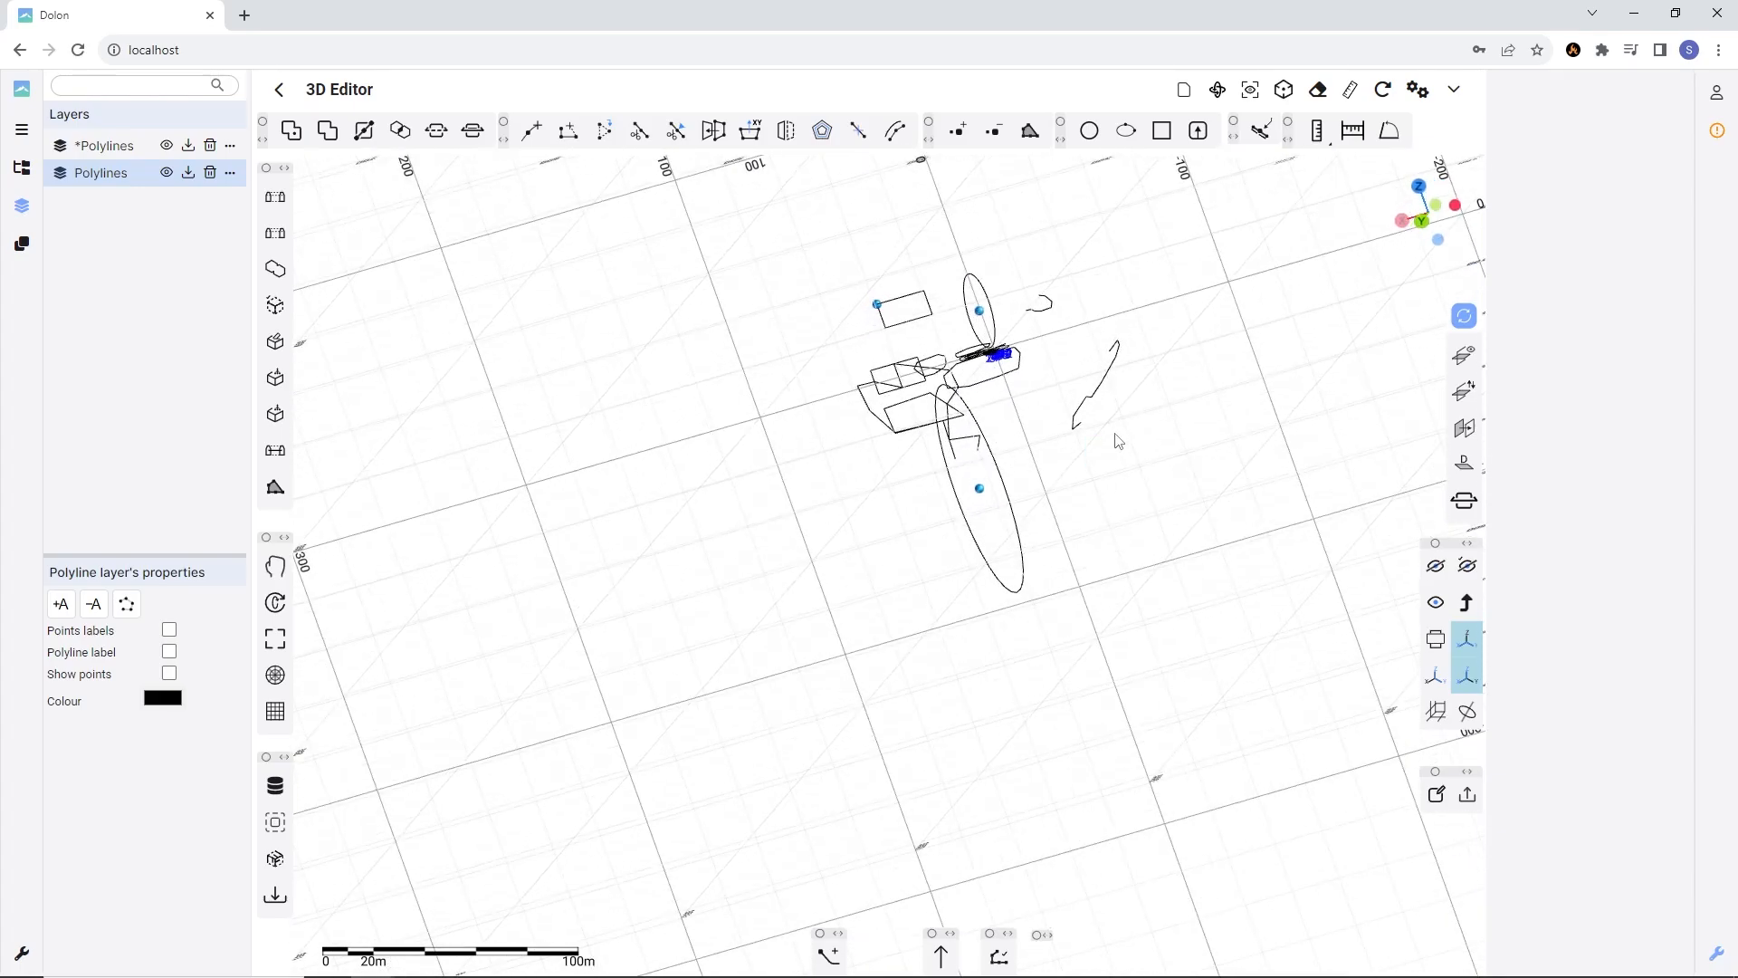
pyautogui.moveTo(1119, 436); pyautogui.dragTo(1112, 516)
pyautogui.scroll(3, 1040, 335)
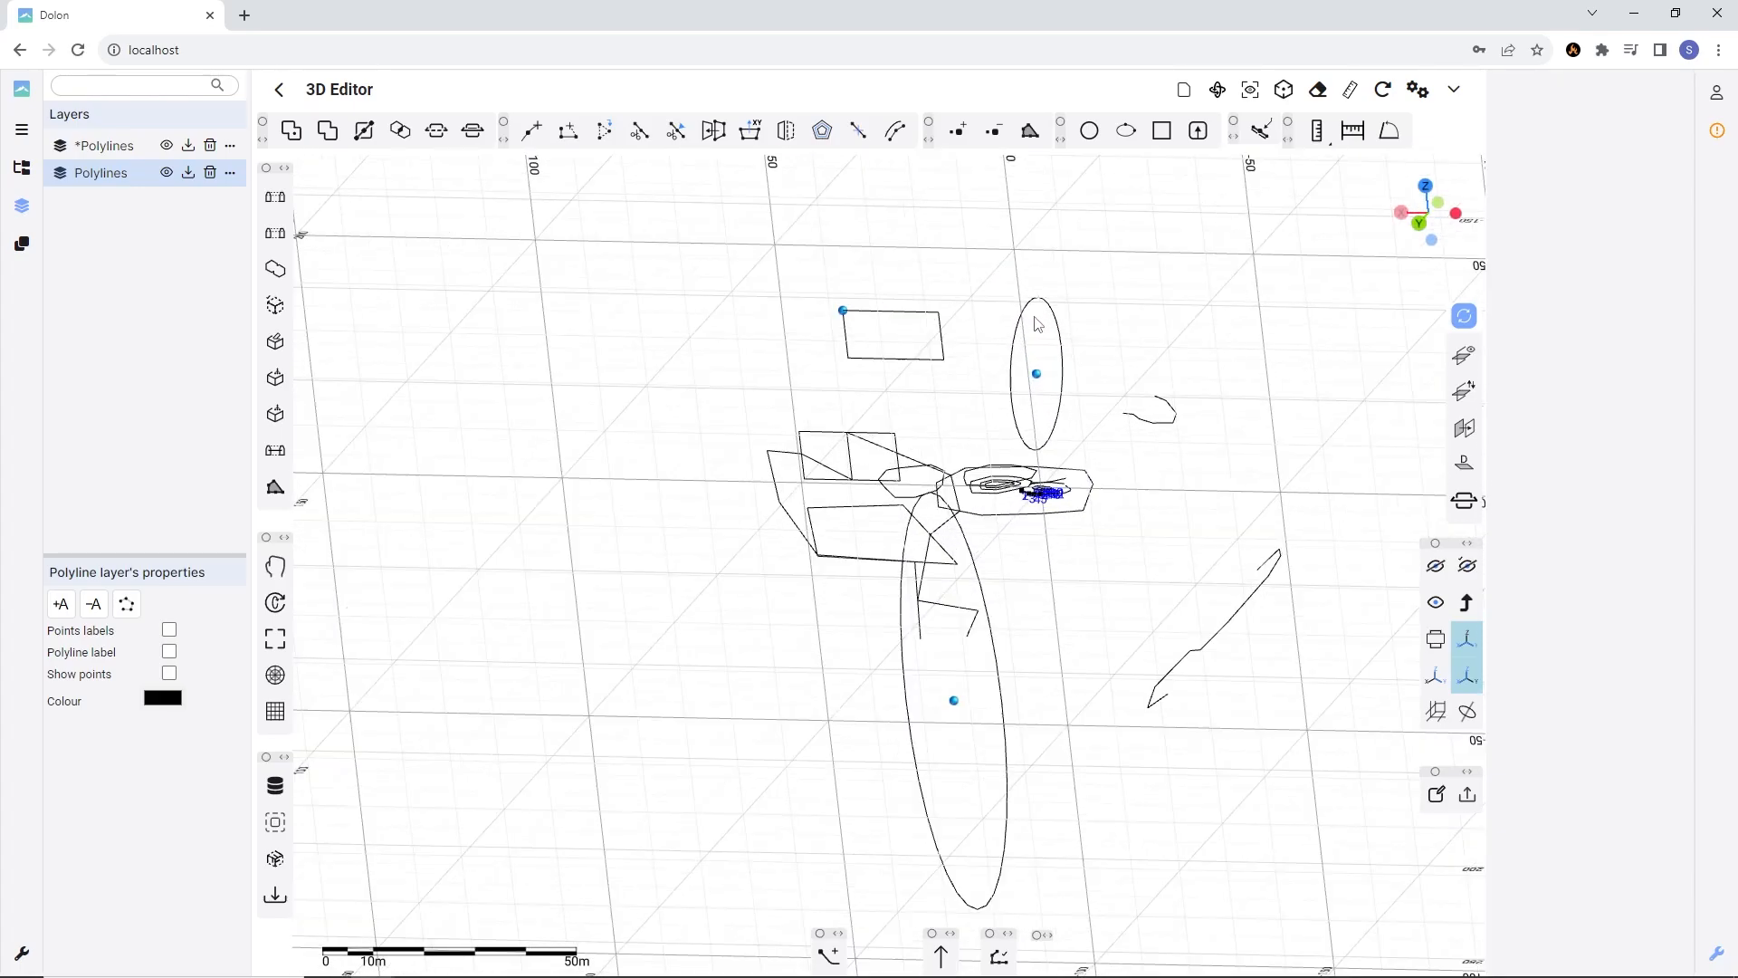
# - Compare the properties of the rectangle, the small open polyline and the circle, including the circle's Edit option
pyautogui.click(943, 334)
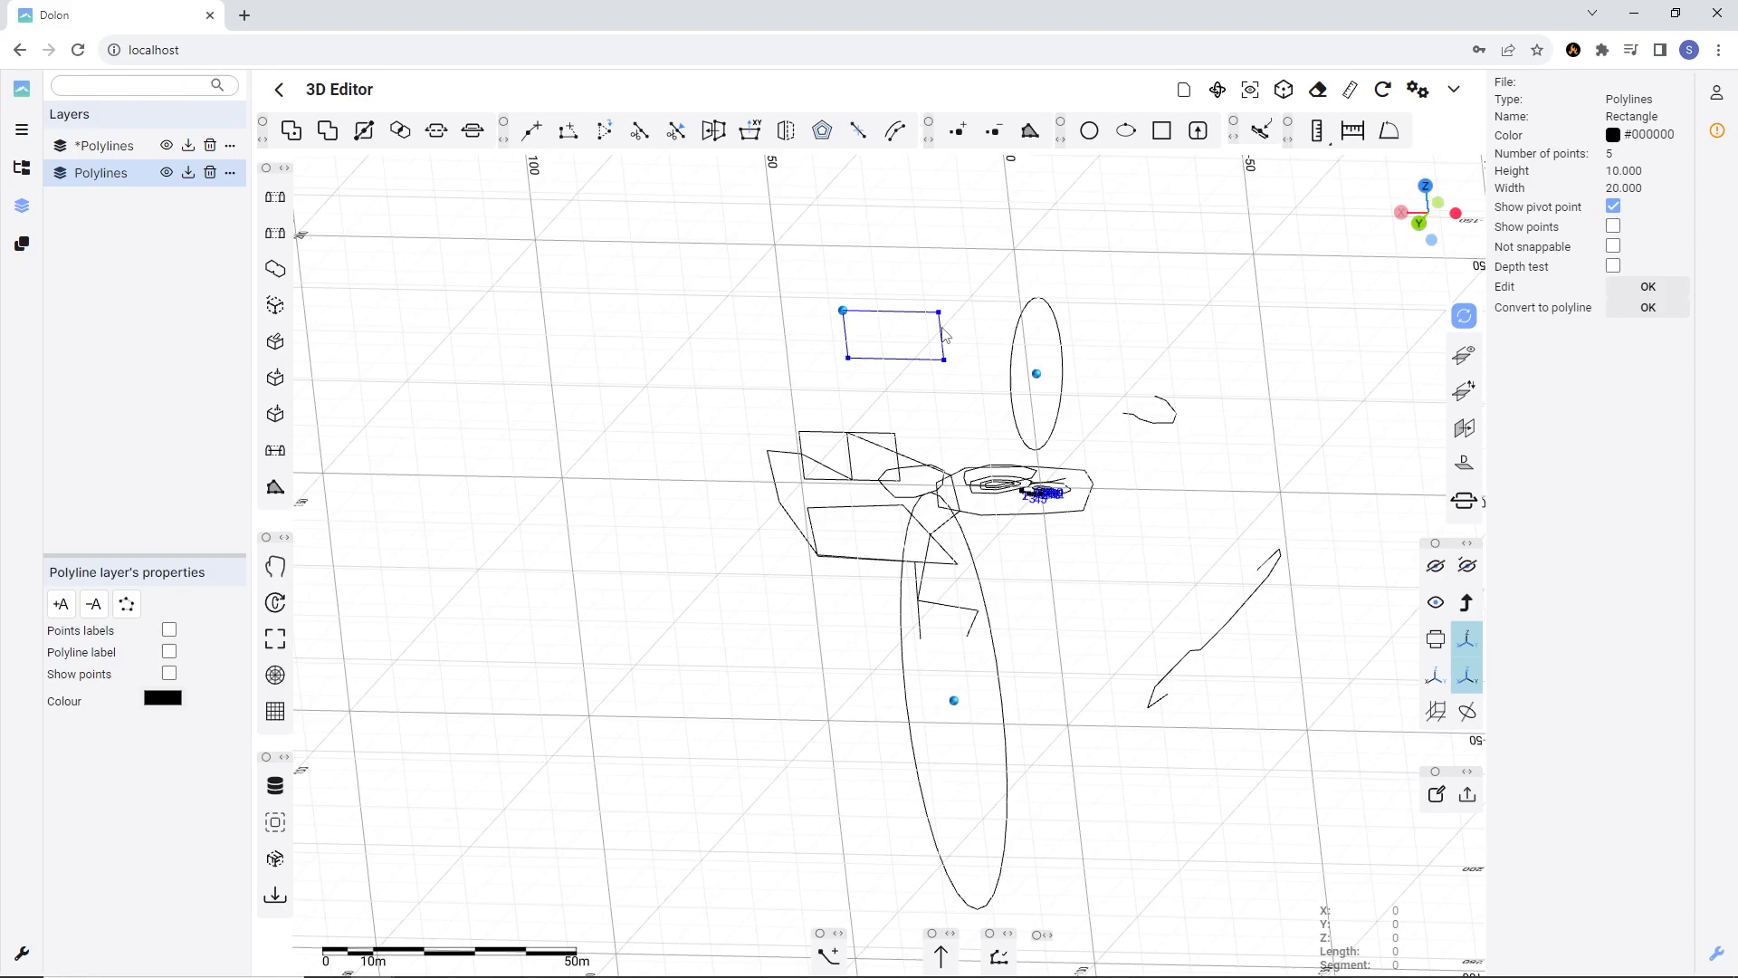
pyautogui.click(1137, 419)
pyautogui.scroll(4, 1154, 398)
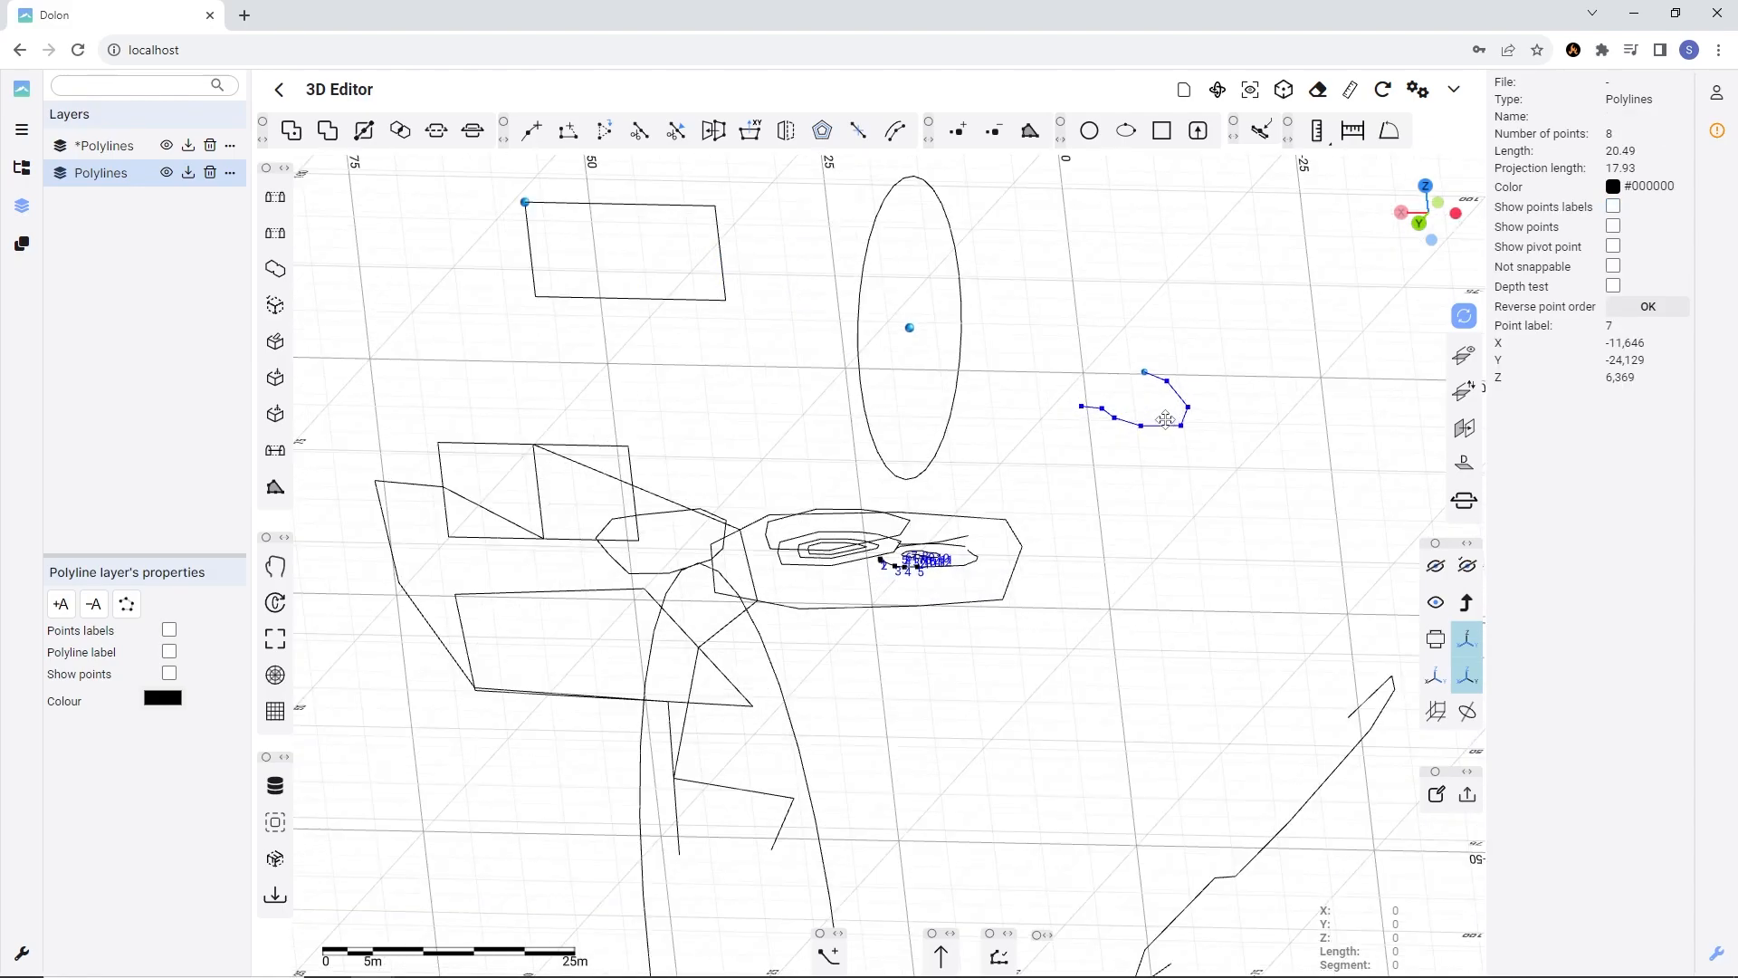
pyautogui.scroll(-4, 1152, 411)
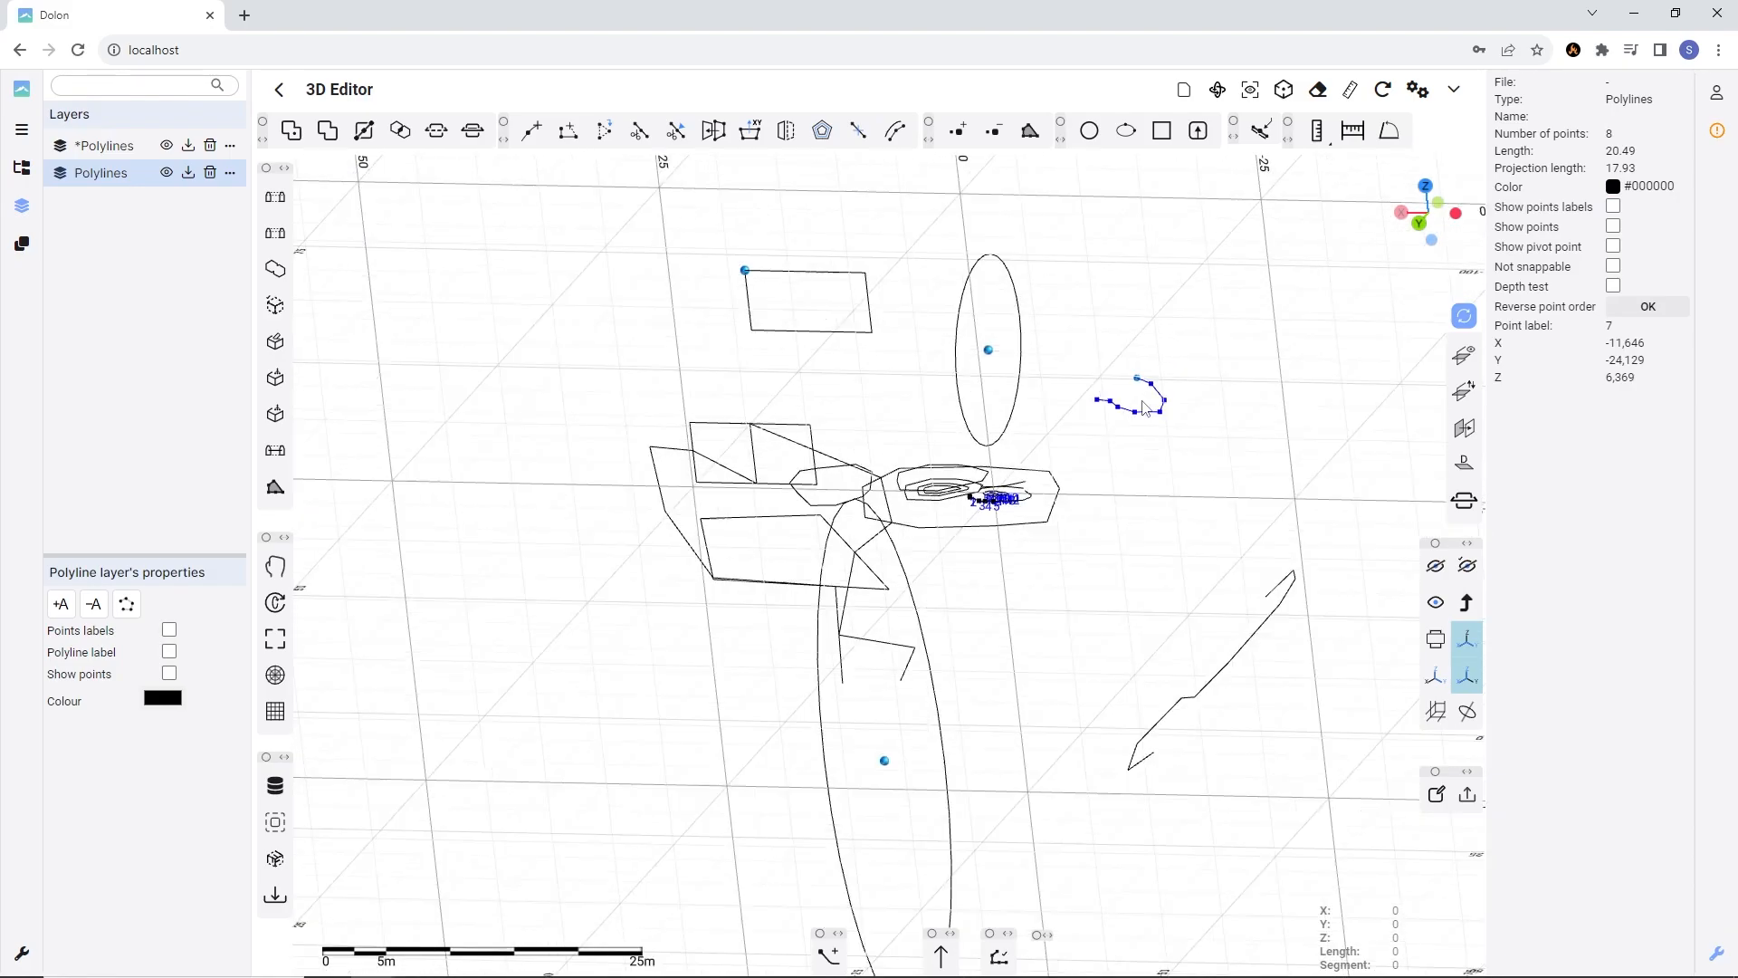
pyautogui.click(1021, 315)
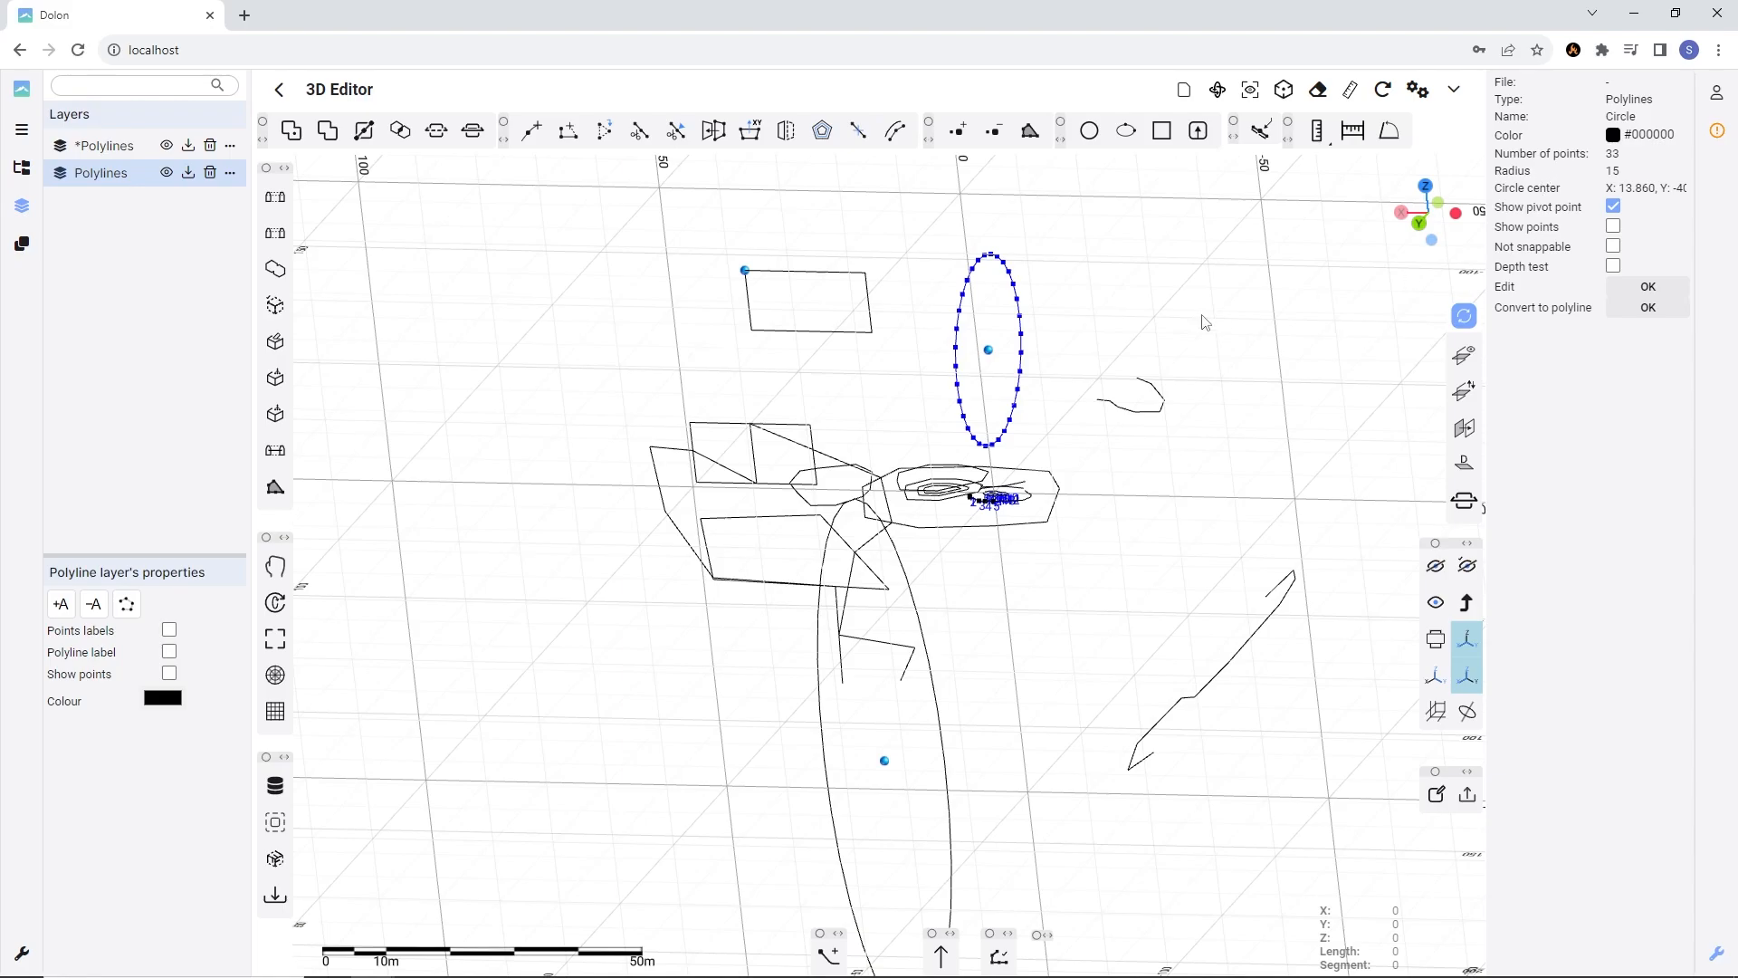
pyautogui.scroll(-3, 979, 355)
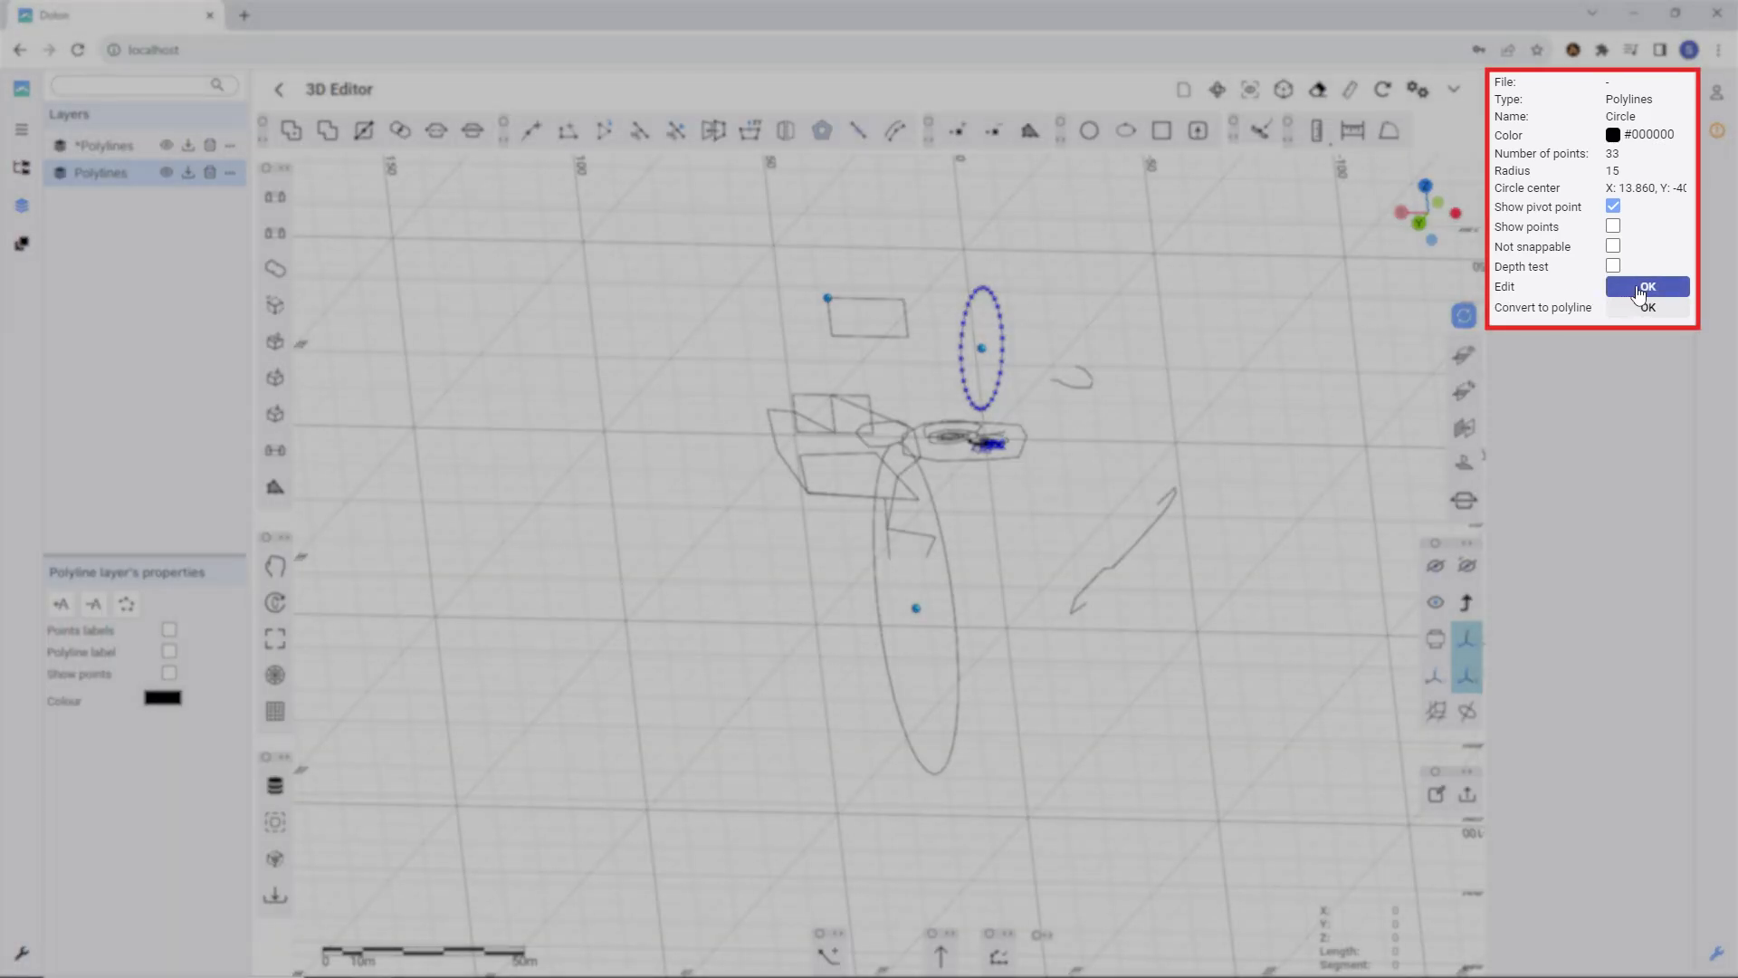
pyautogui.click(1641, 288)
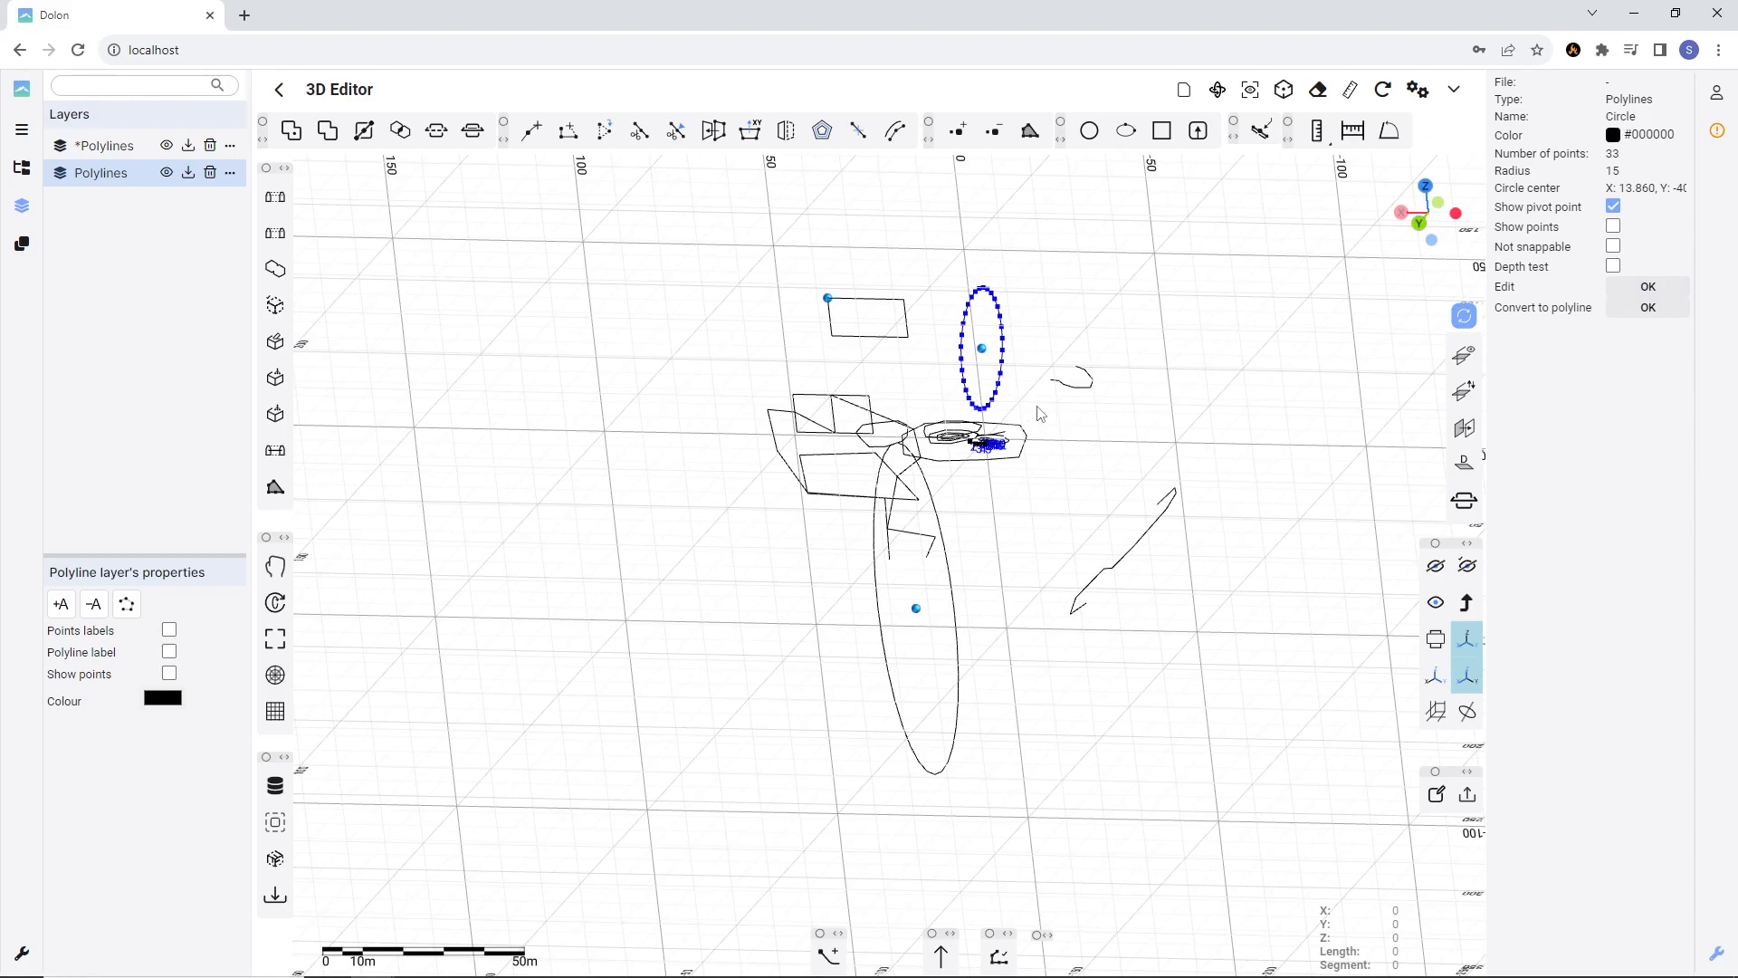
# - Edit the rectangle and enlarge it by placing its opposite corner at about X 26.9, Z 8.4
pyautogui.moveTo(1040, 414); pyautogui.dragTo(999, 410)
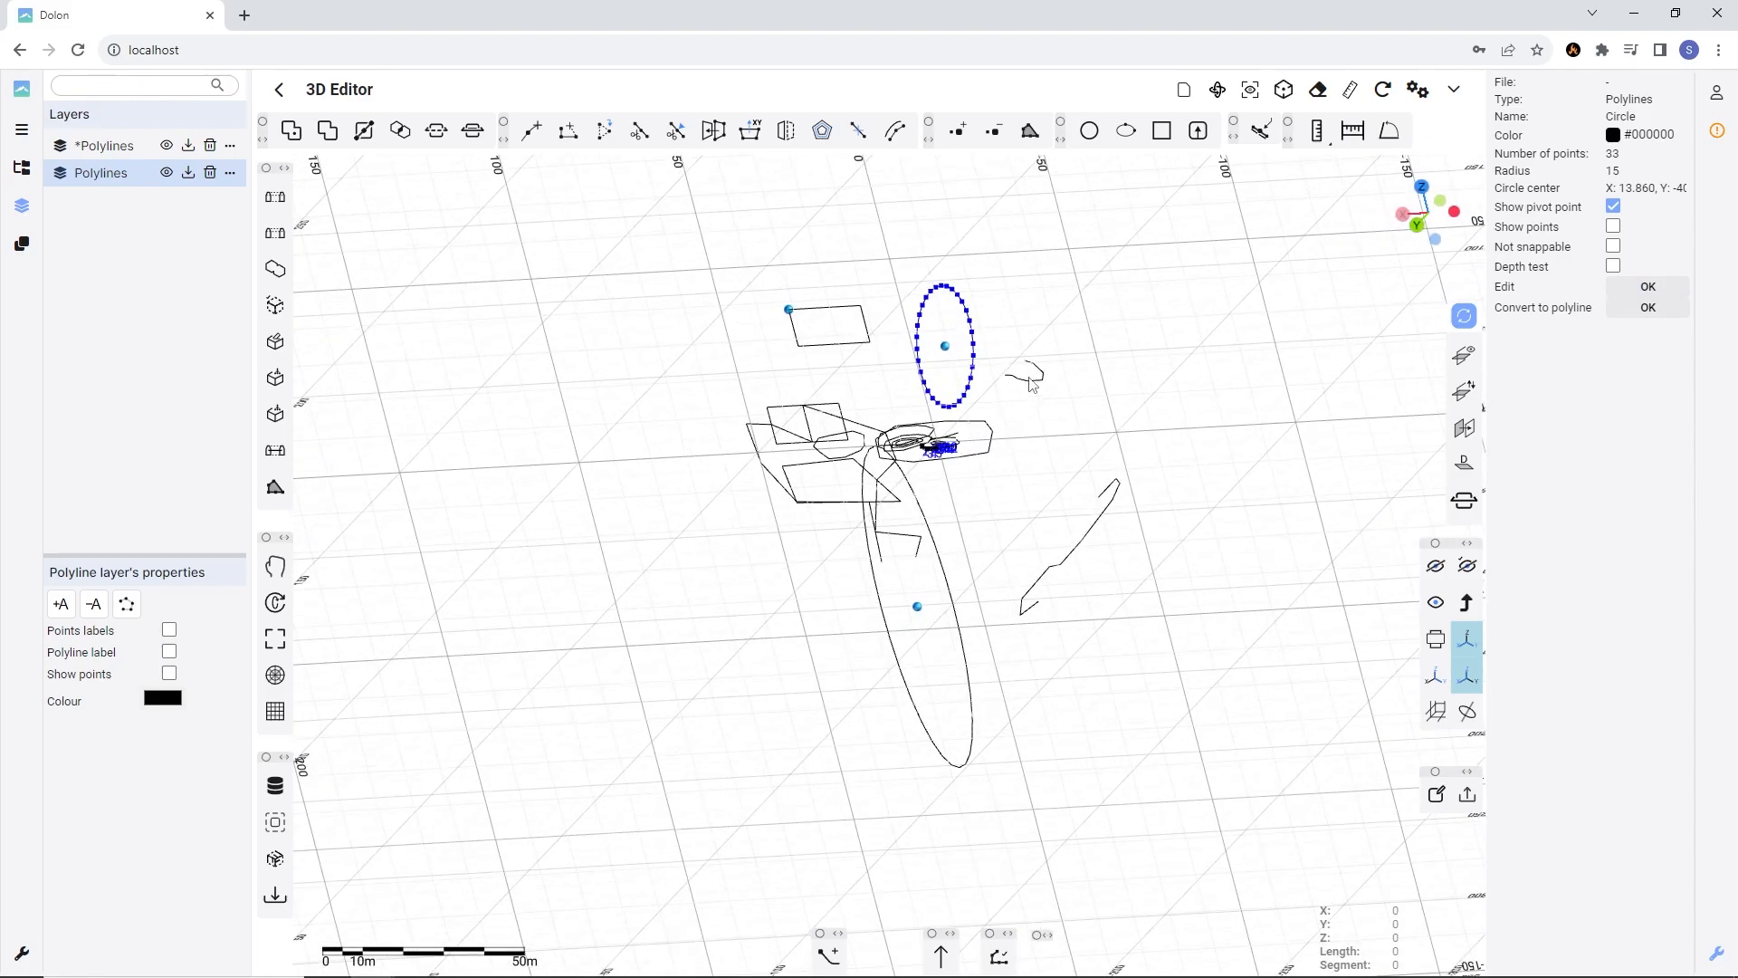
pyautogui.scroll(4, 959, 341)
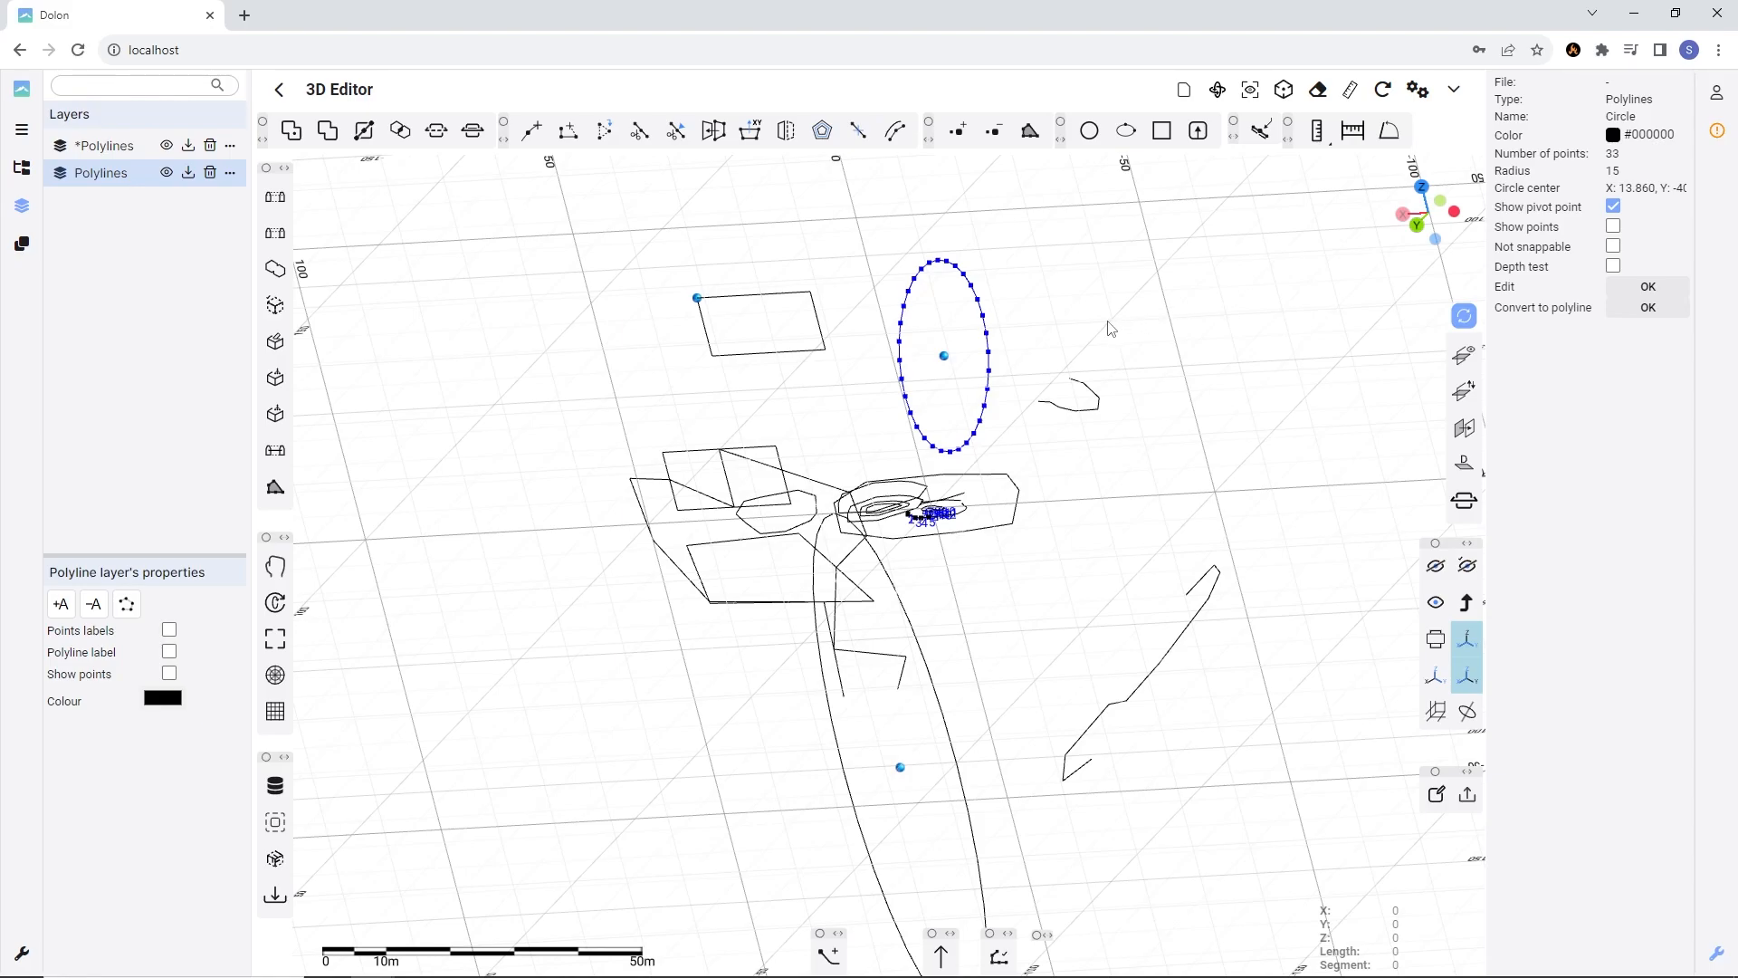
pyautogui.click(819, 316)
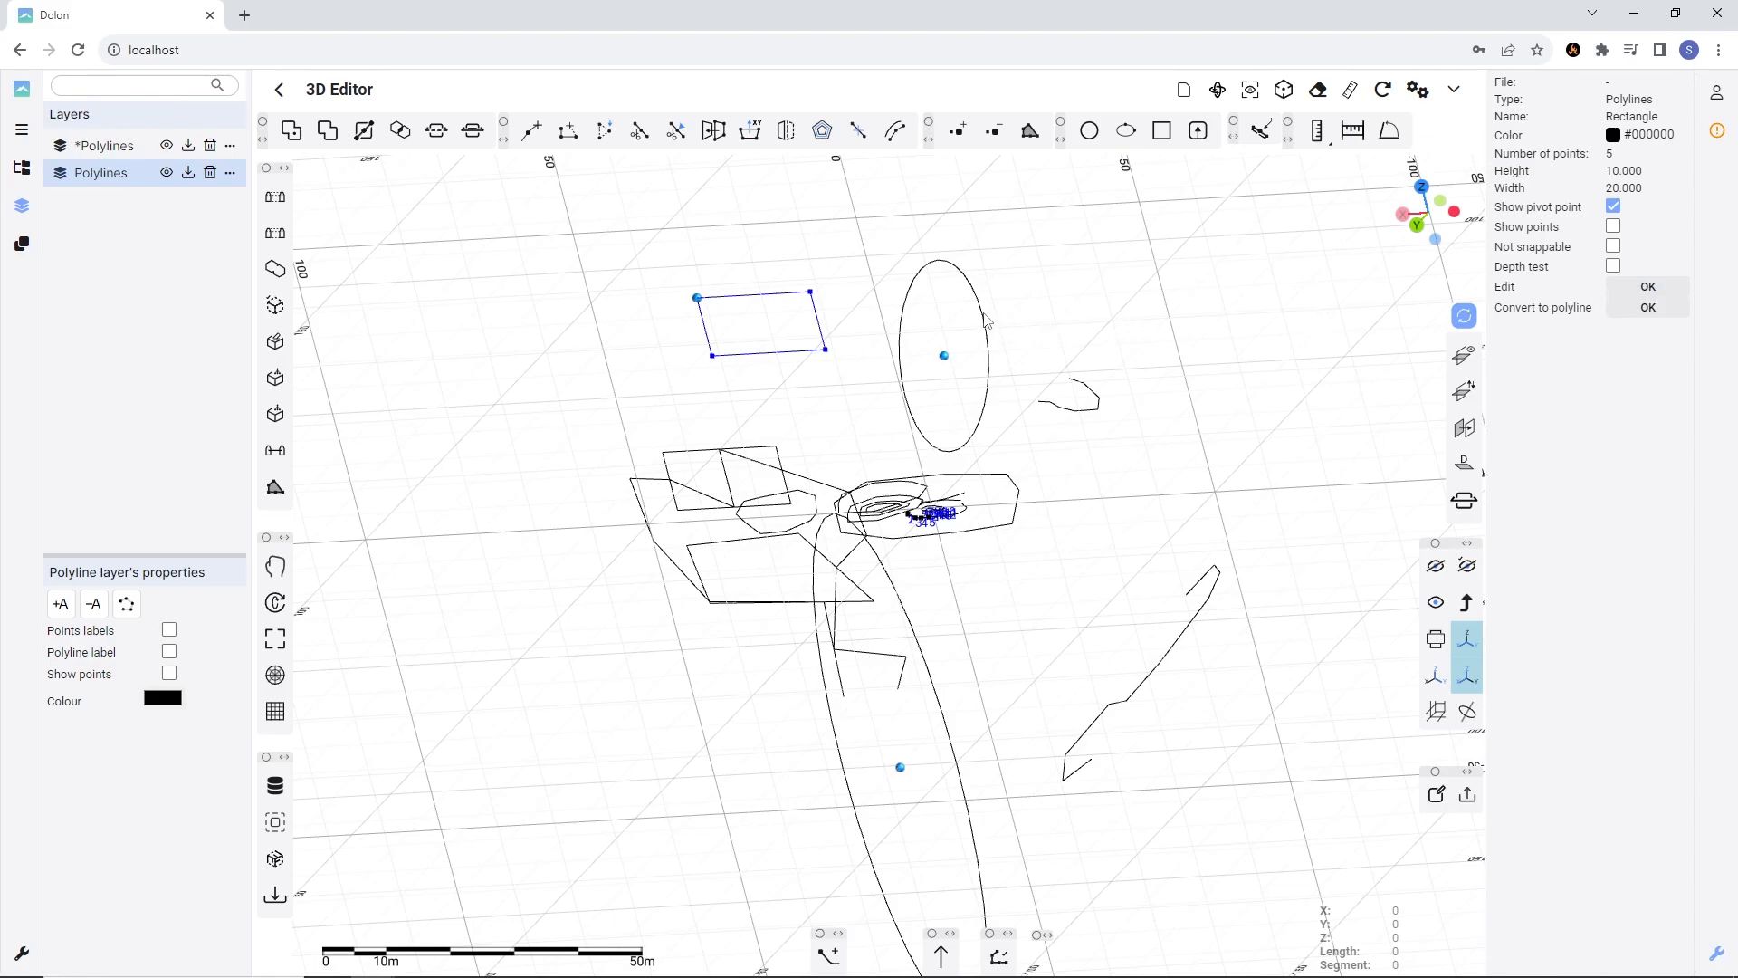
pyautogui.click(1631, 288)
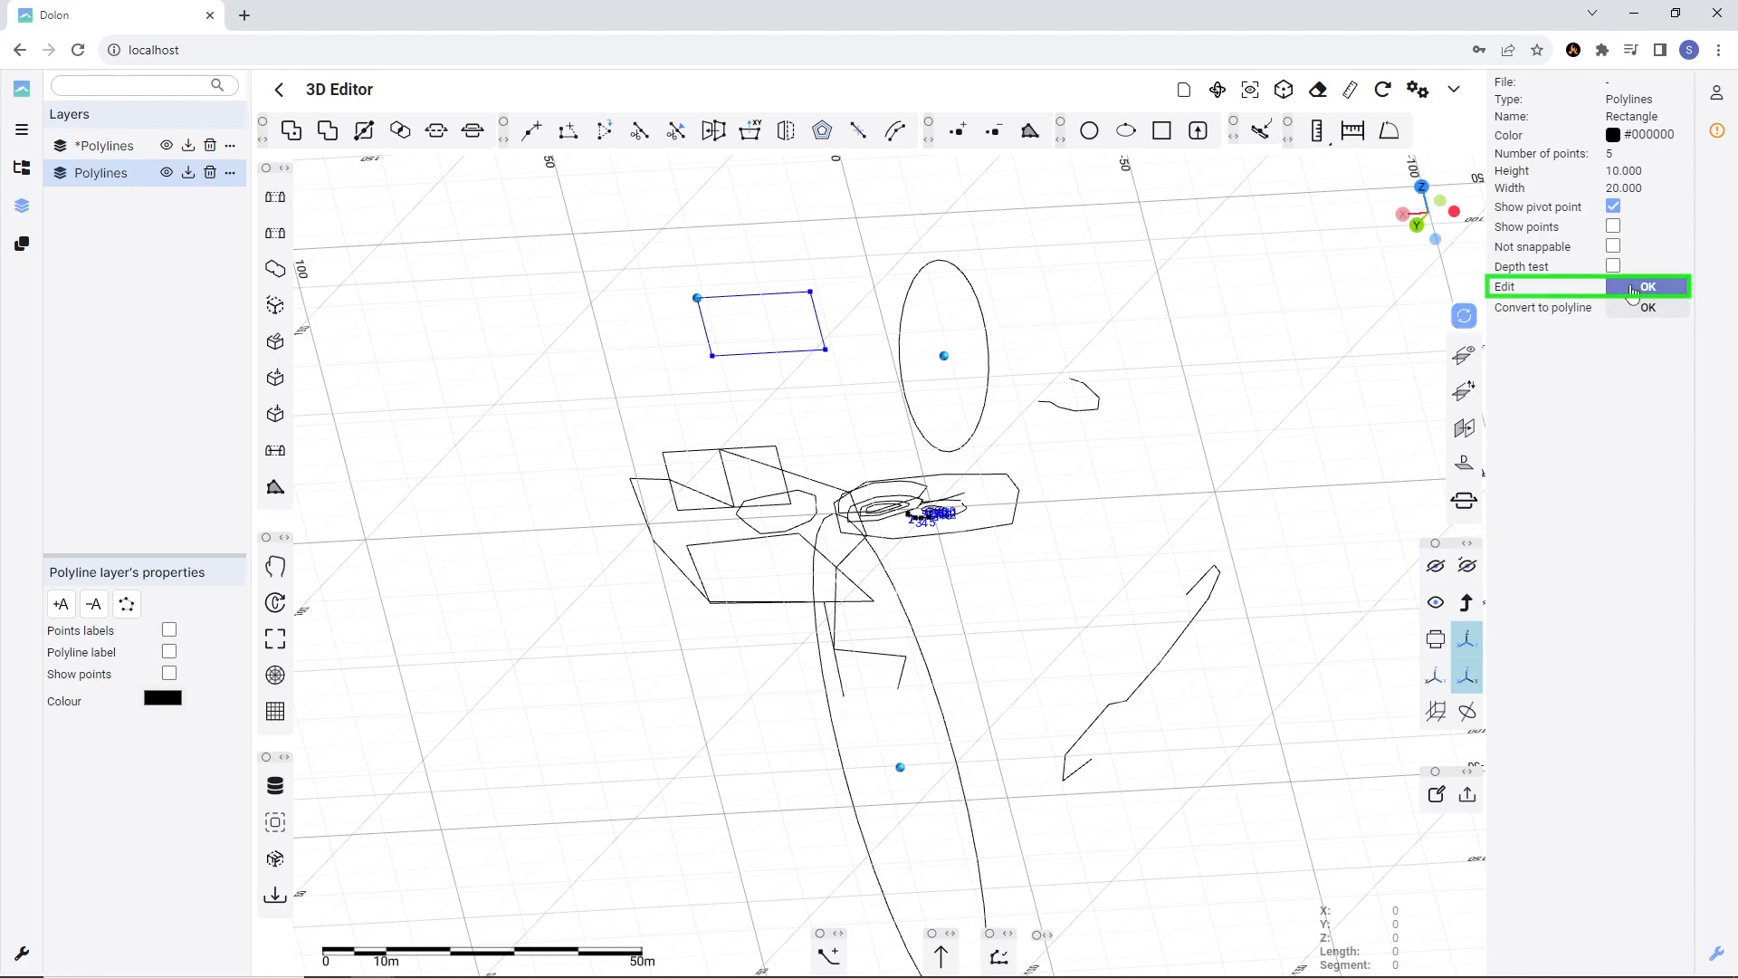
pyautogui.click(852, 378)
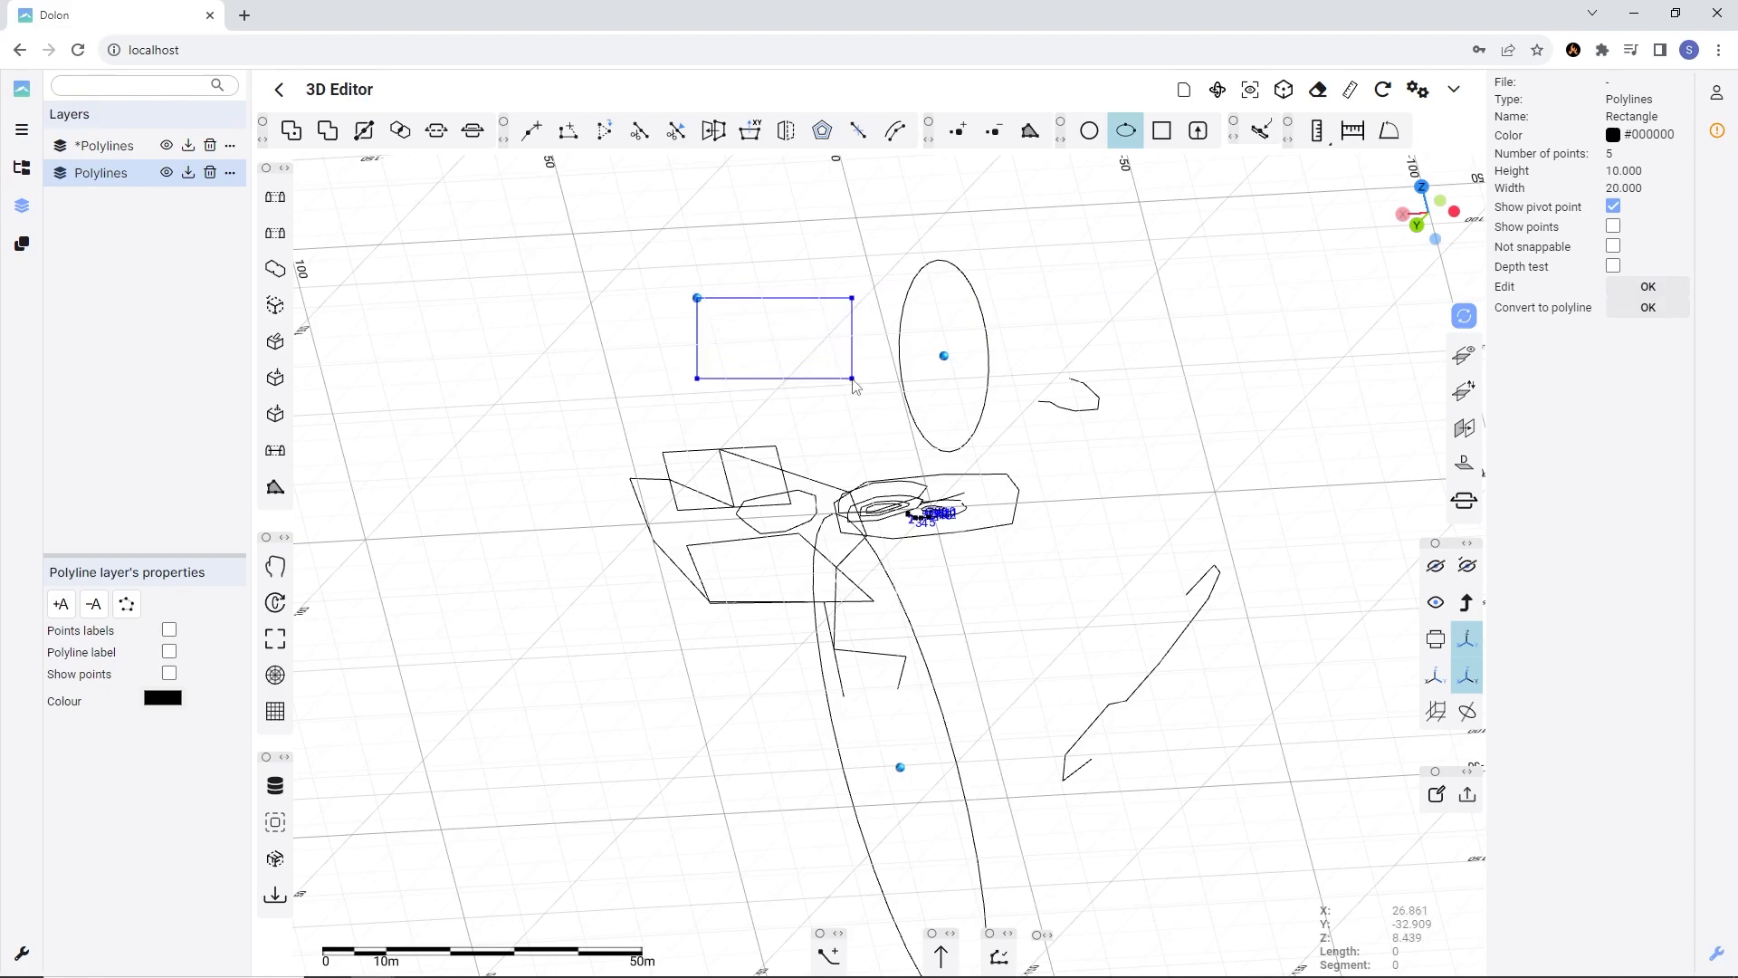
# - Edit the circle and enlarge it to a radius of about 22.8
pyautogui.click(983, 310)
pyautogui.click(1648, 286)
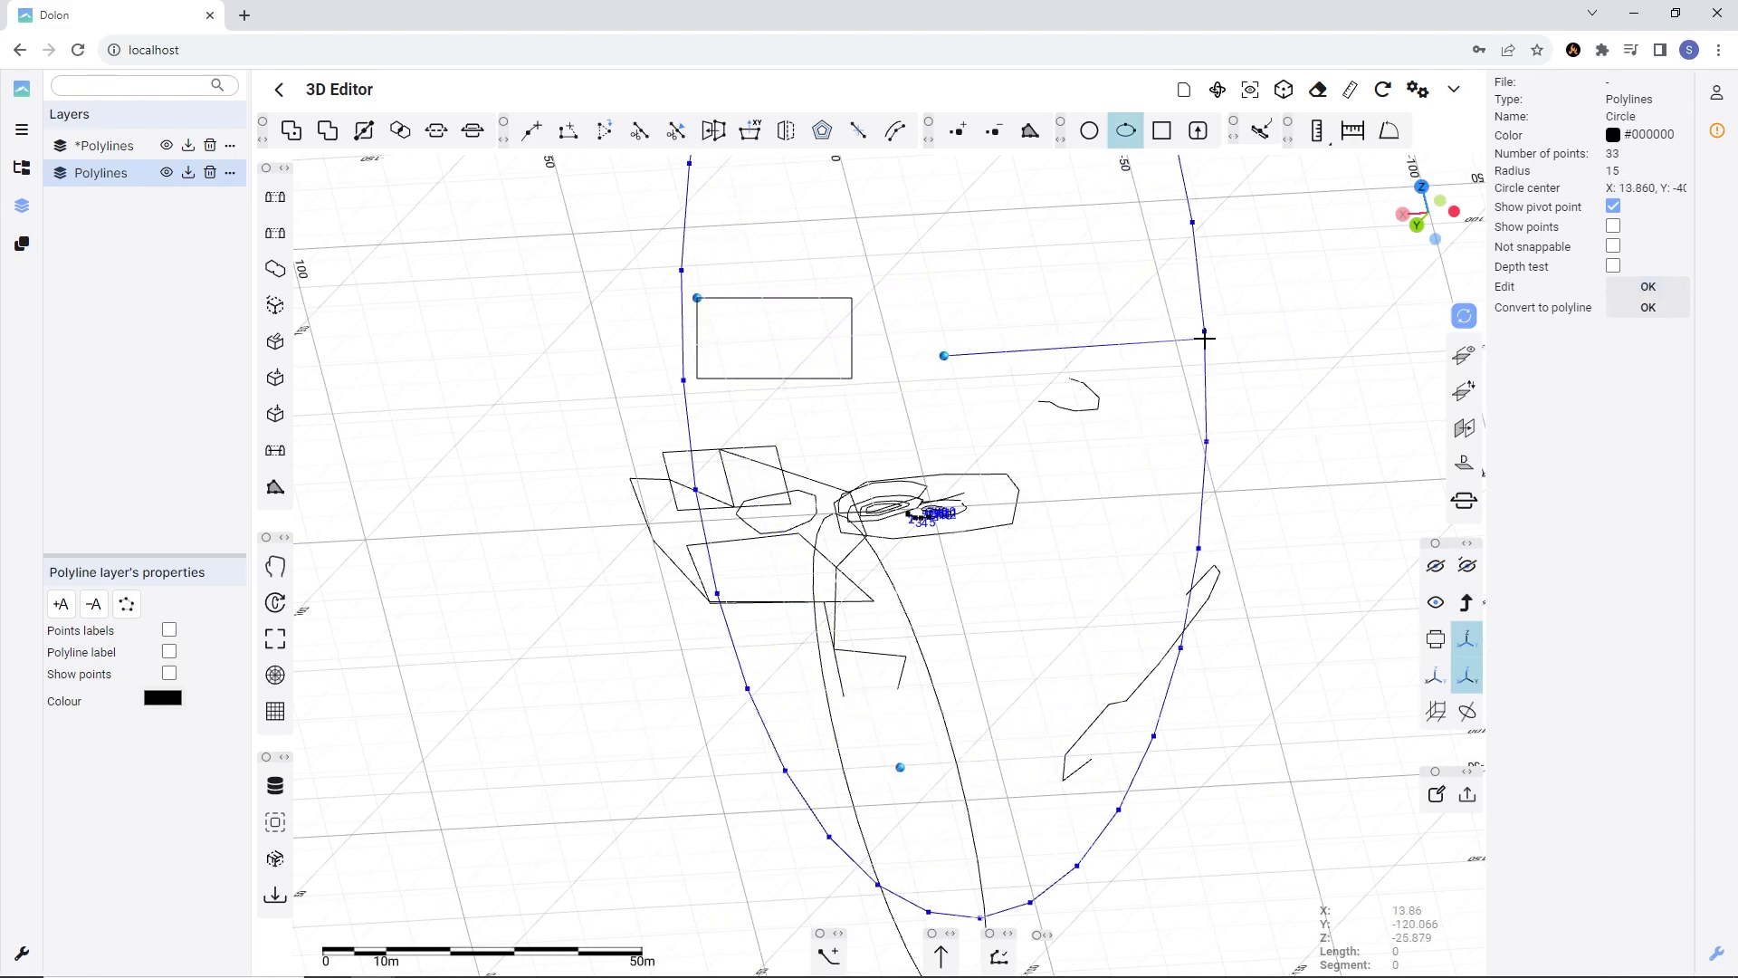
pyautogui.click(1007, 319)
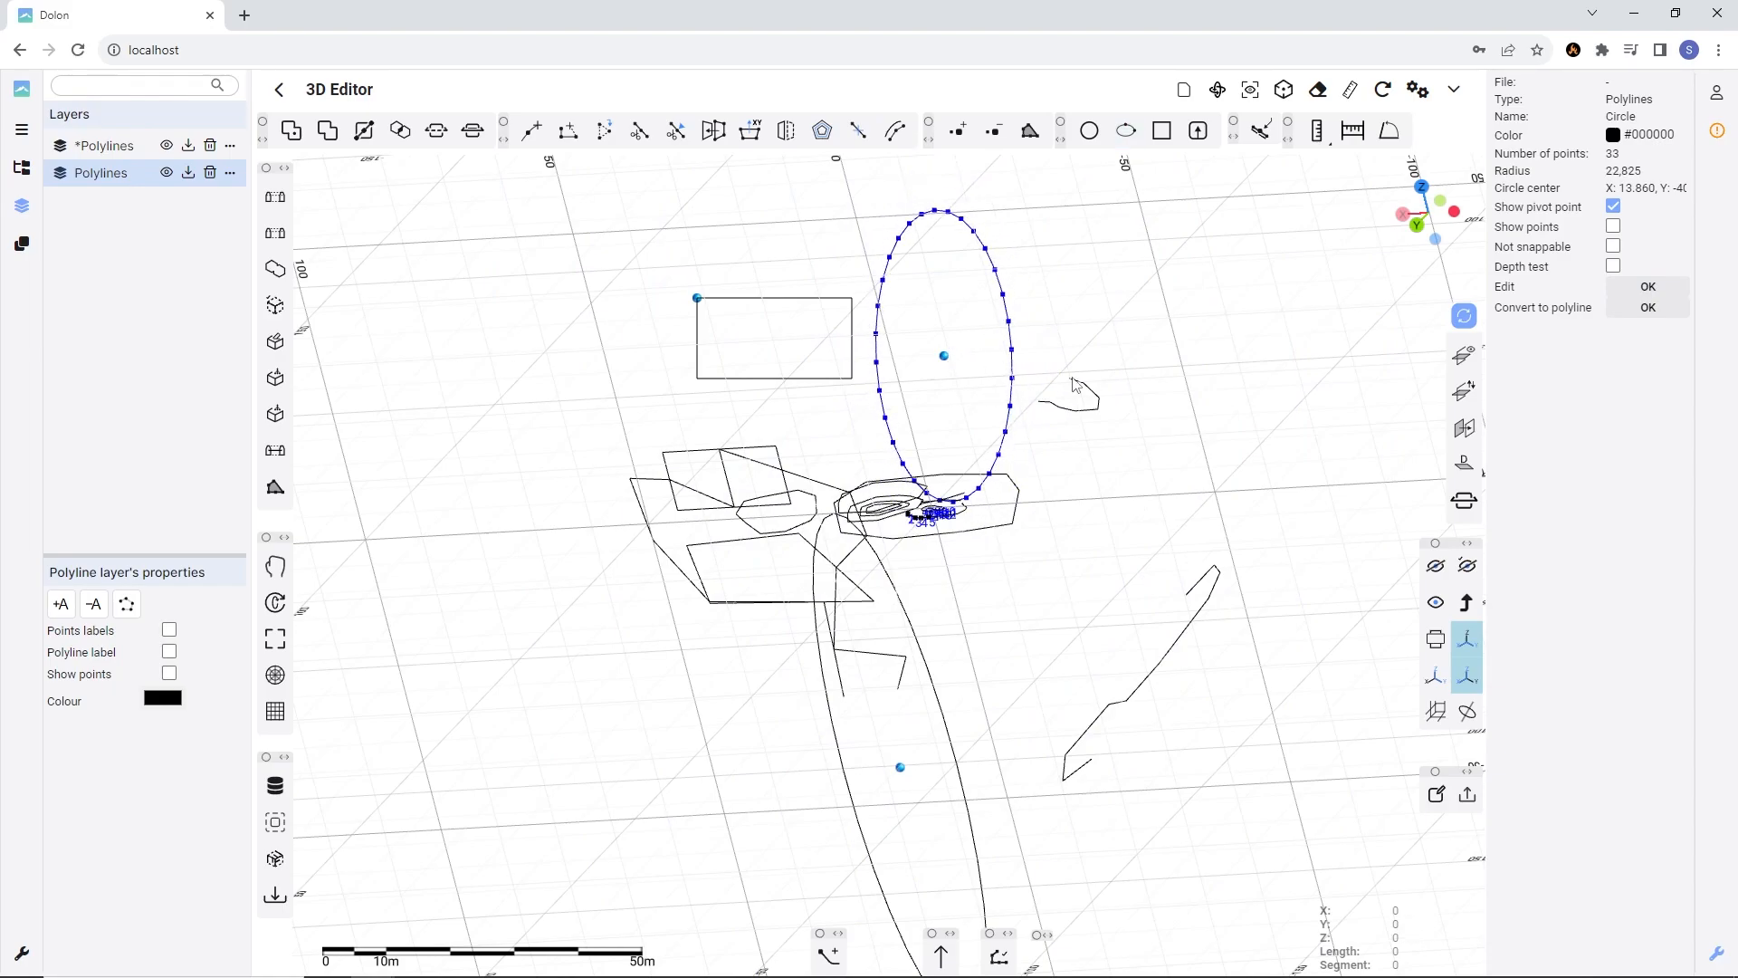
pyautogui.moveTo(1073, 385)
pyautogui.mouseDown()
pyautogui.moveTo(1219, 362)
pyautogui.moveTo(1089, 388)
pyautogui.mouseUp()
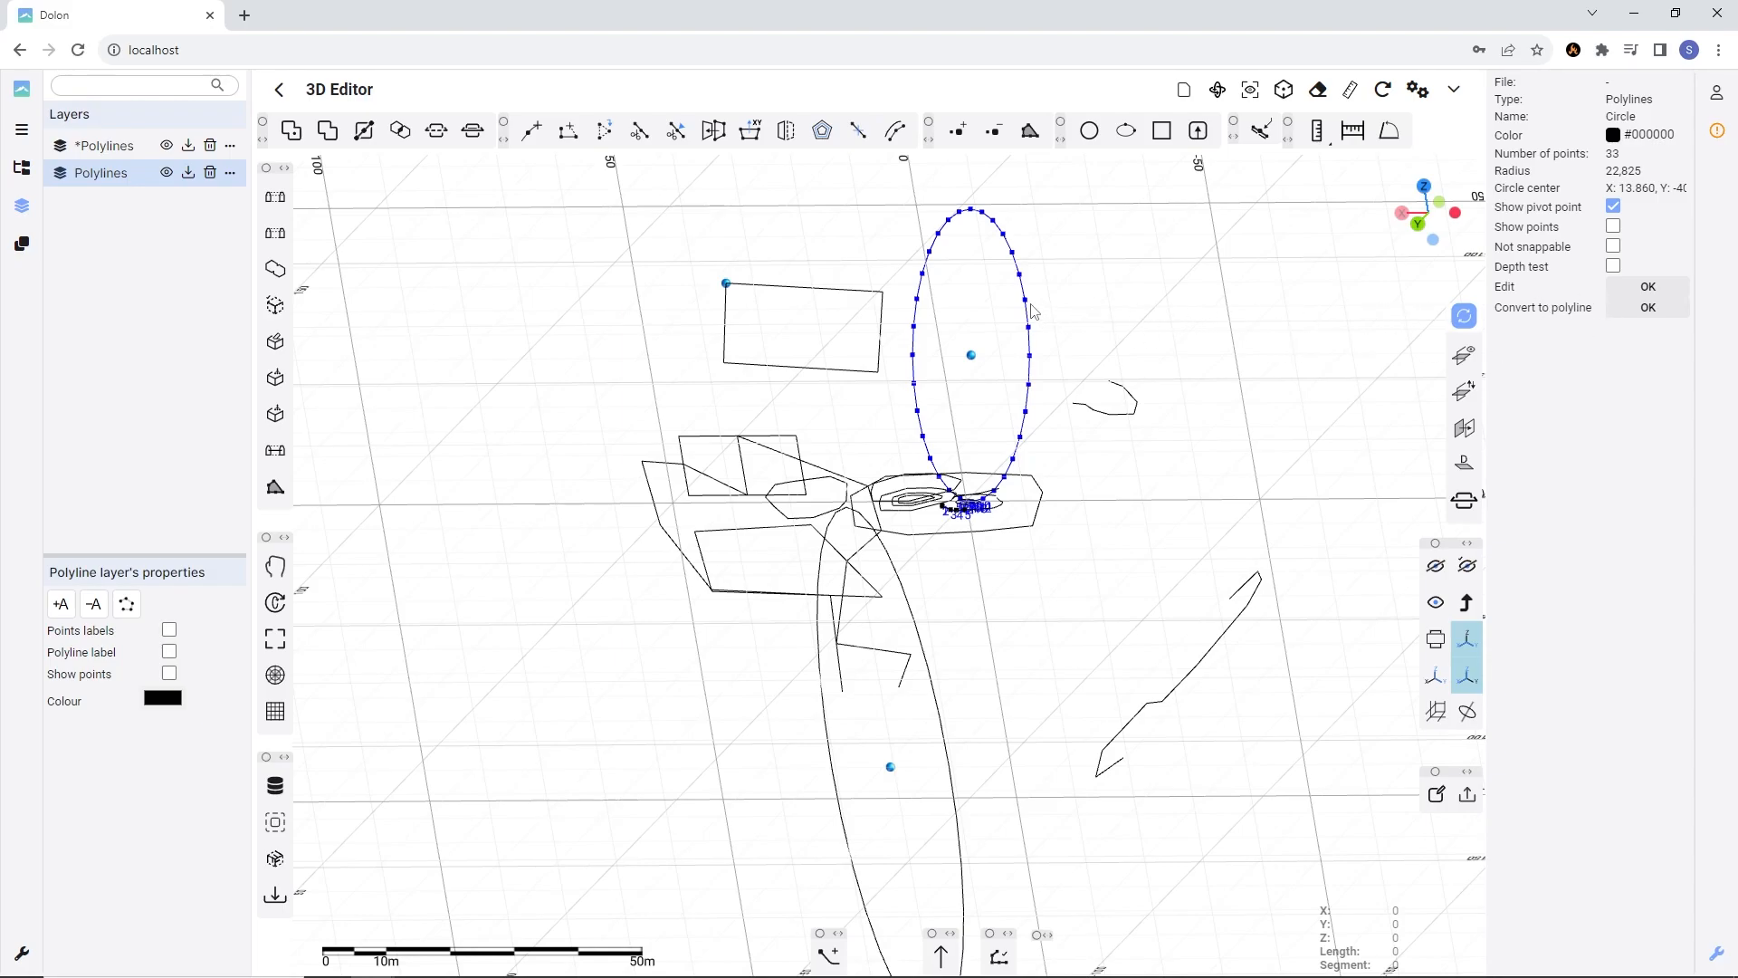
# - Reshape the rectangle by moving three corners individually, placing the last two at about X 25.8, Z 21.0 and X 25.5, Z 7.4
pyautogui.click(876, 296)
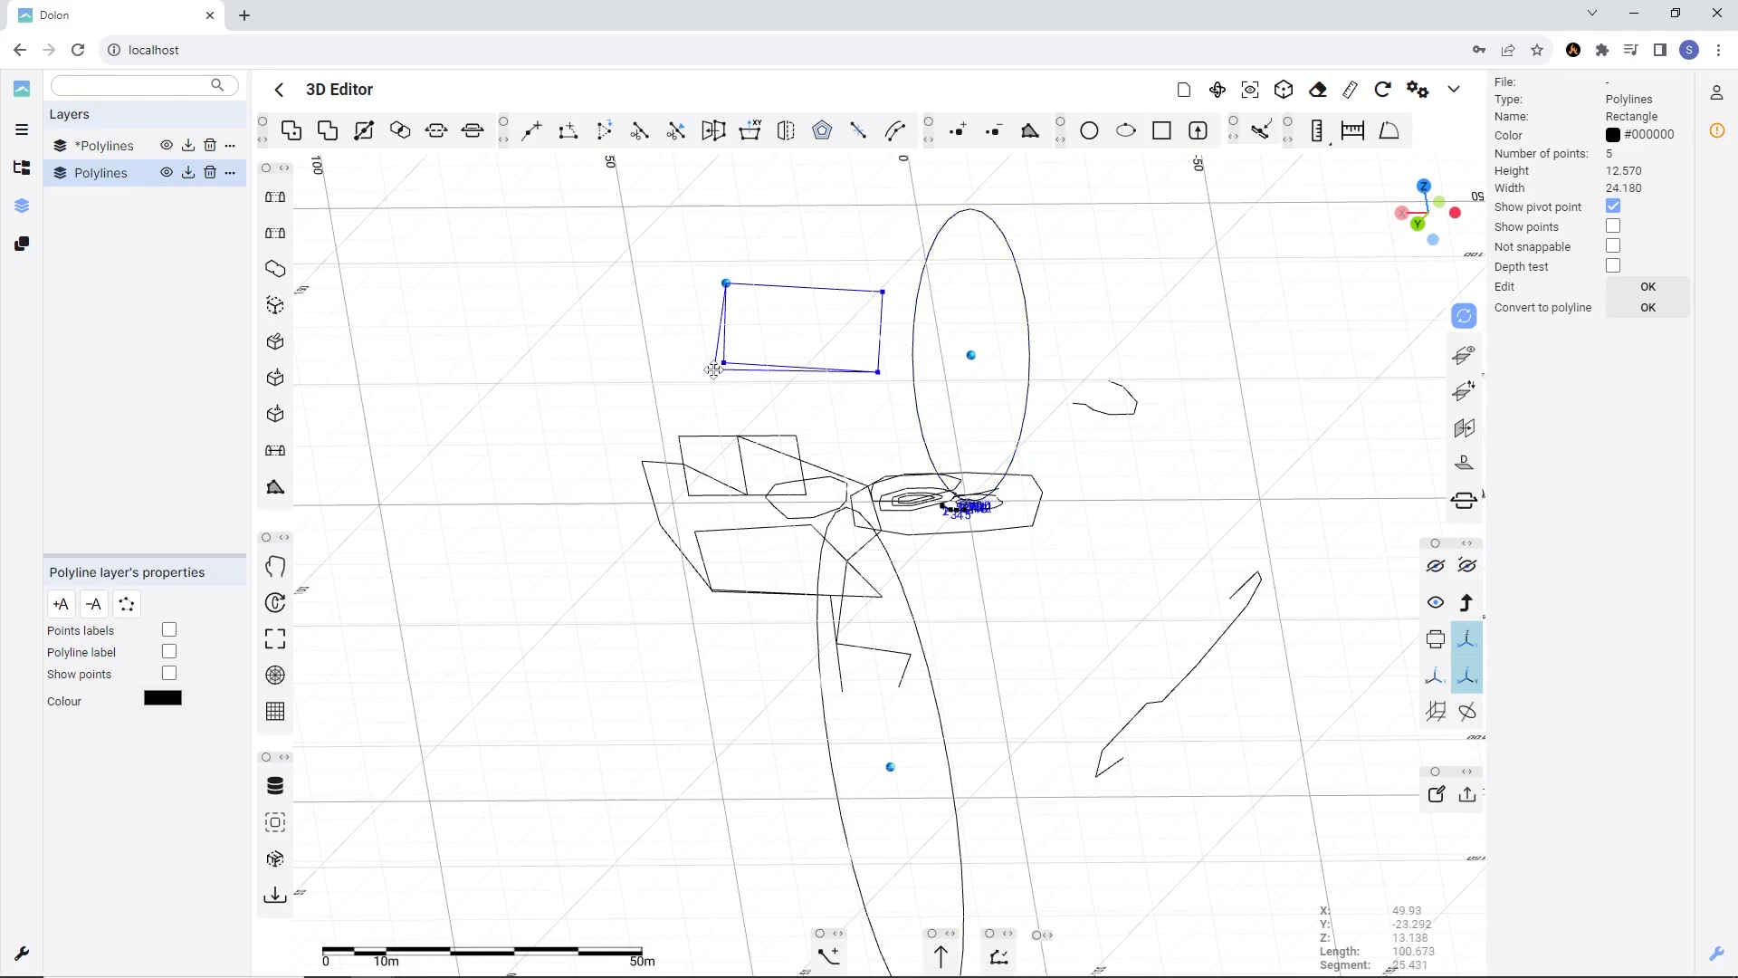
pyautogui.moveTo(883, 292); pyautogui.dragTo(890, 279)
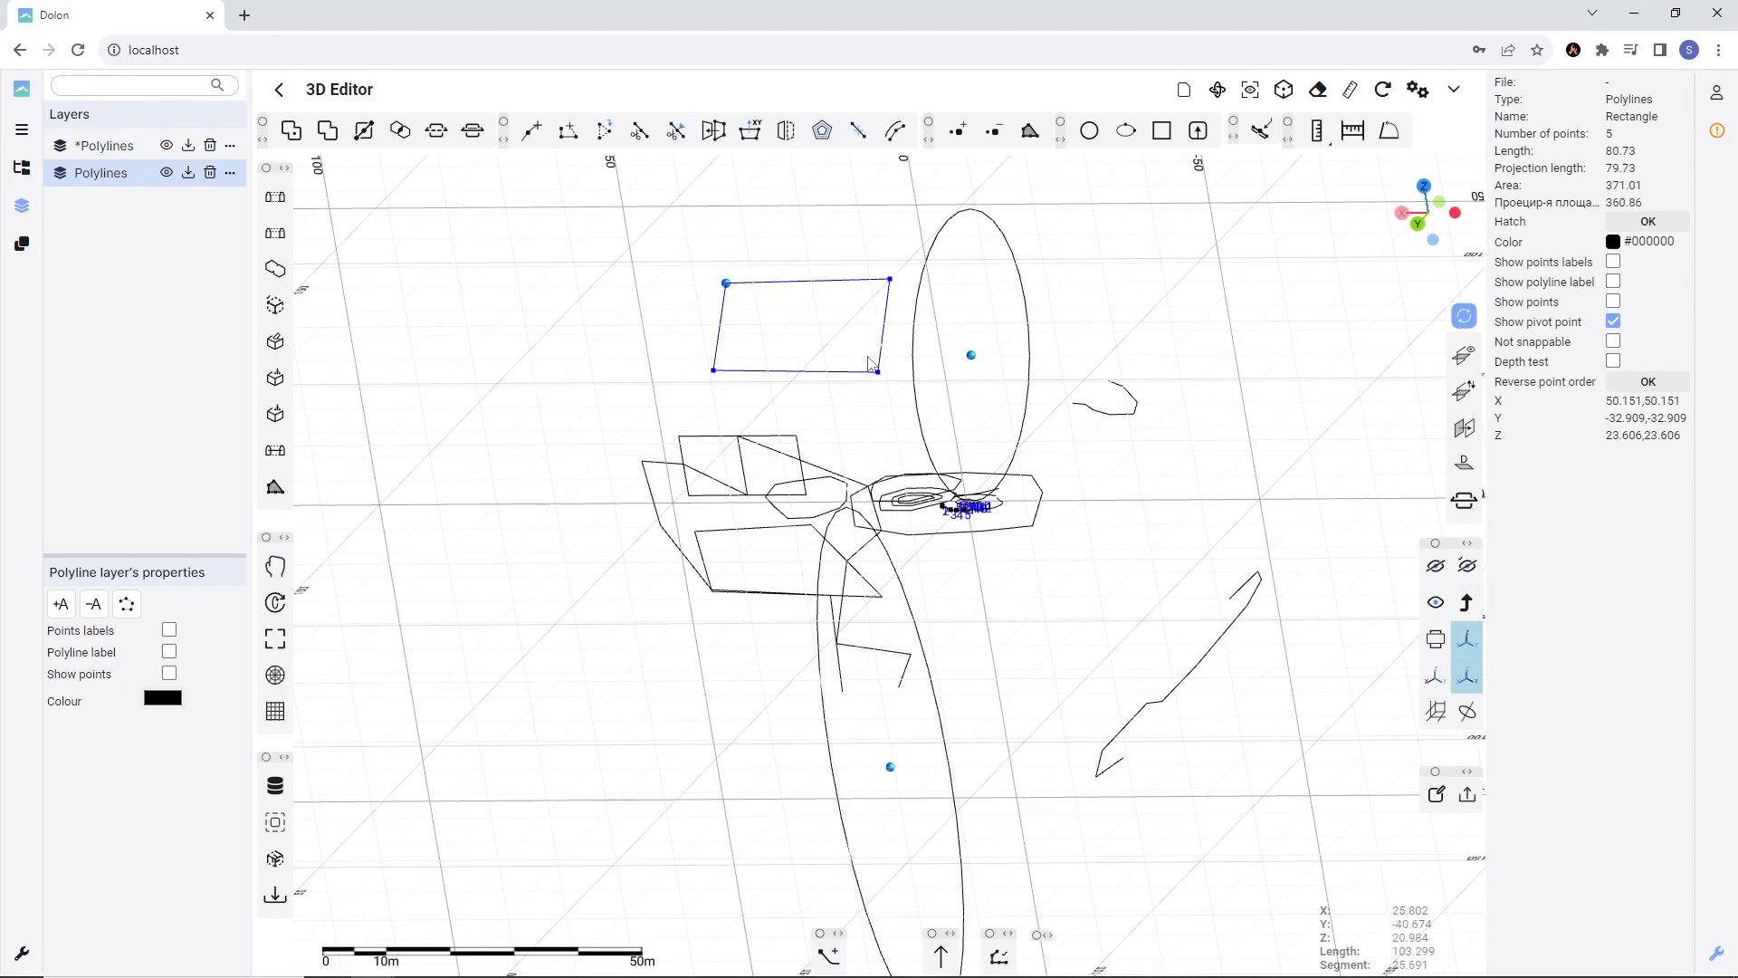
pyautogui.moveTo(878, 371); pyautogui.dragTo(883, 381)
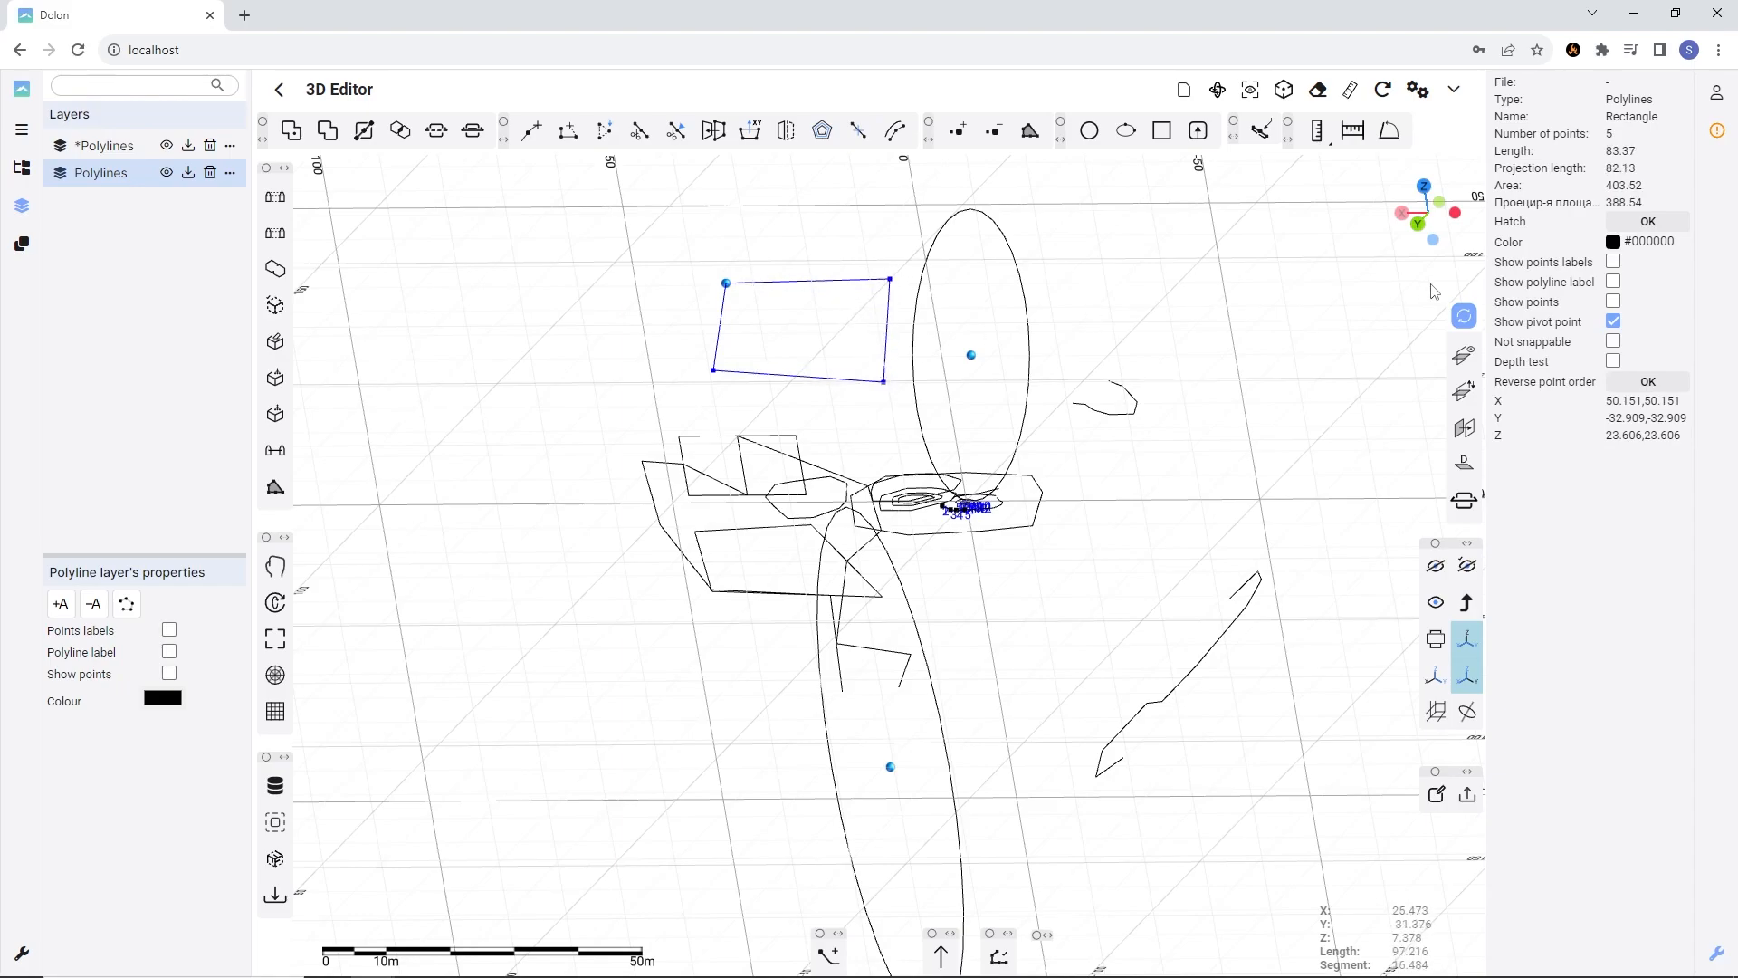
# - Compare the properties of the reshaped rectangle with those of the circle, including the circle's Edit option
pyautogui.click(880, 304)
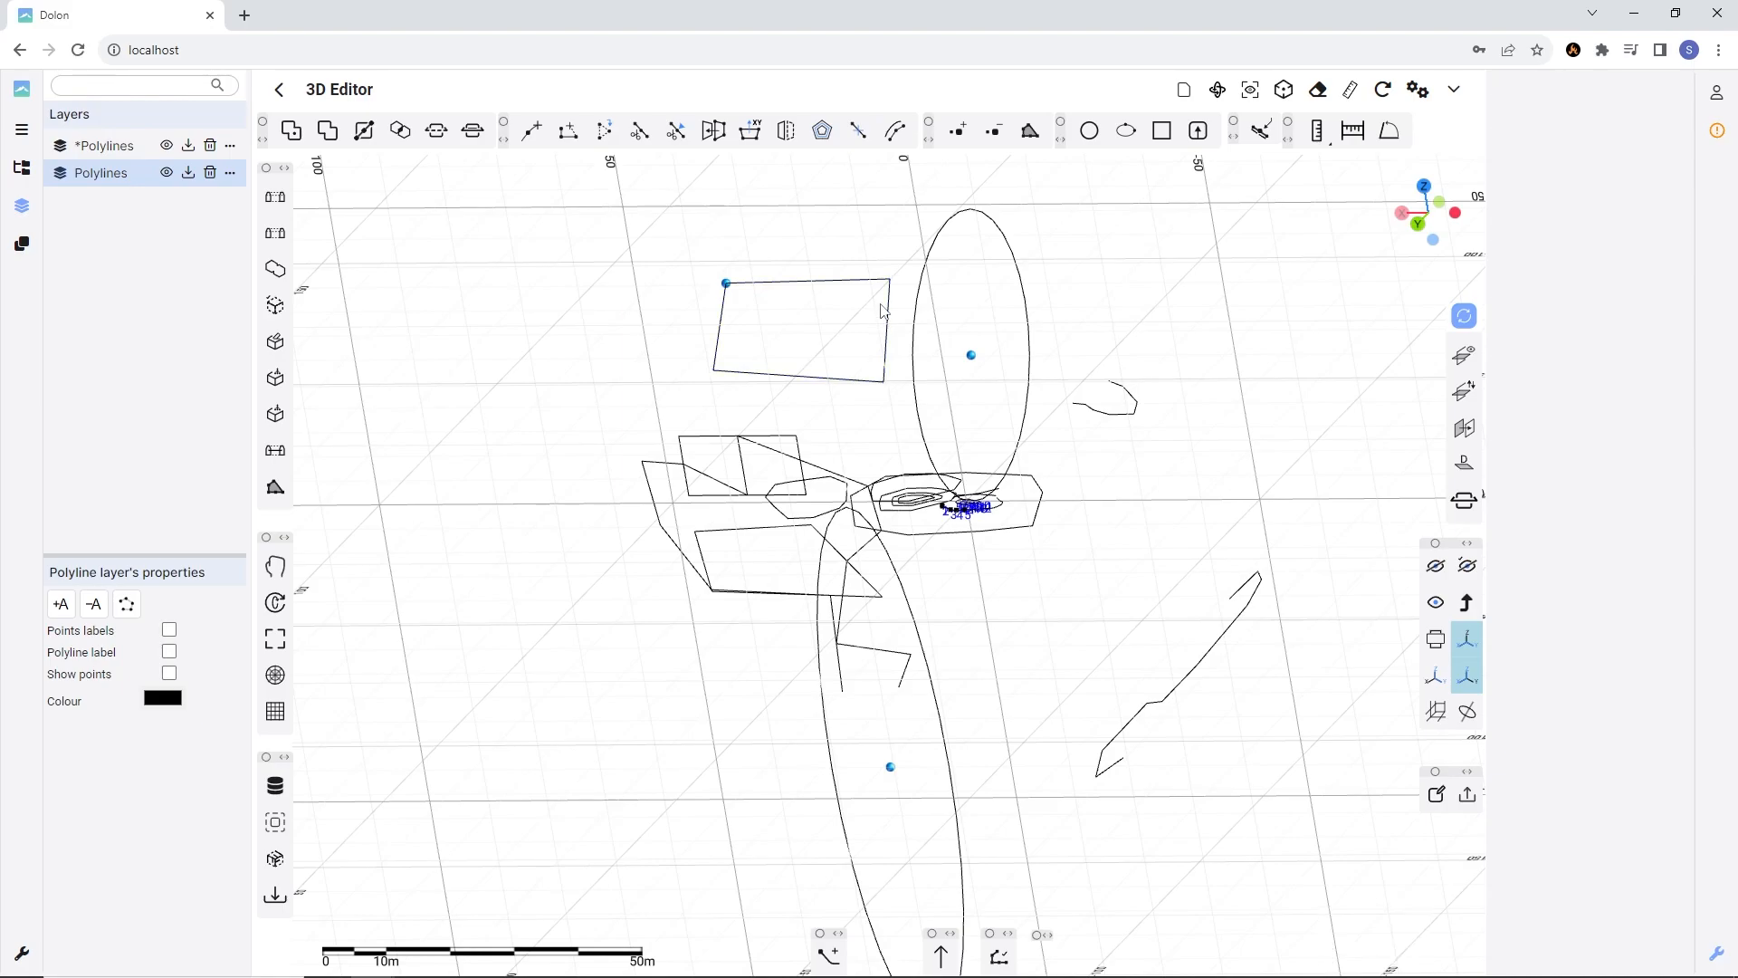
pyautogui.click(866, 283)
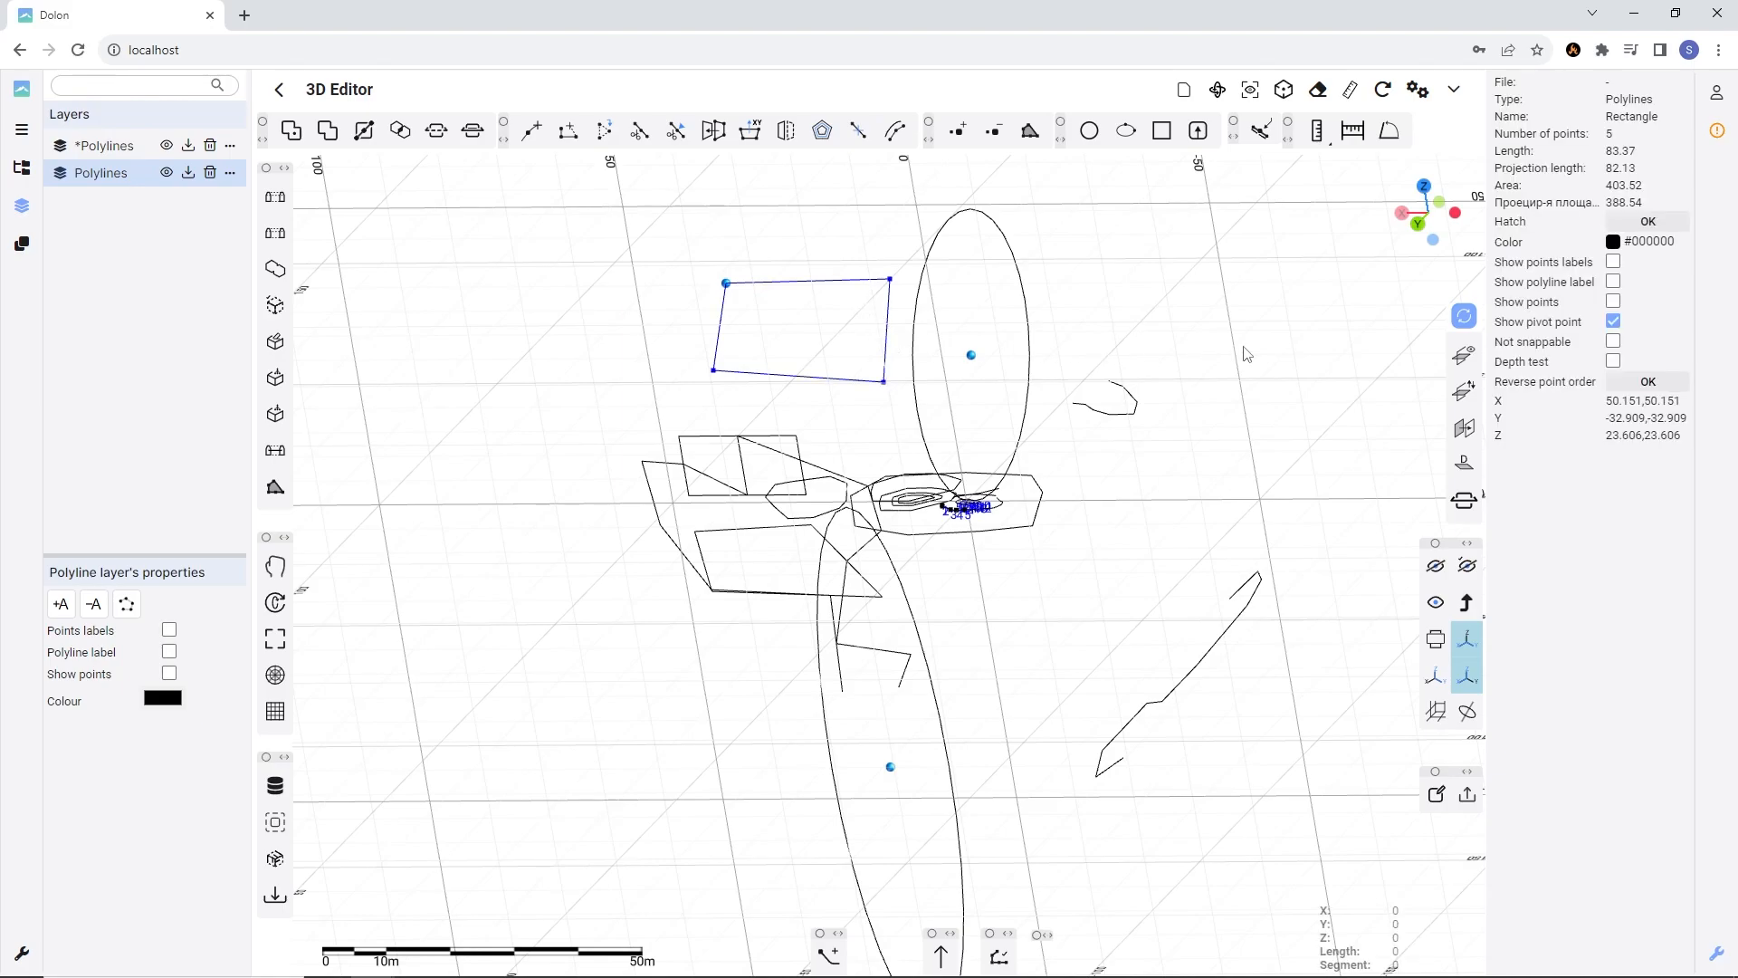
pyautogui.click(1029, 309)
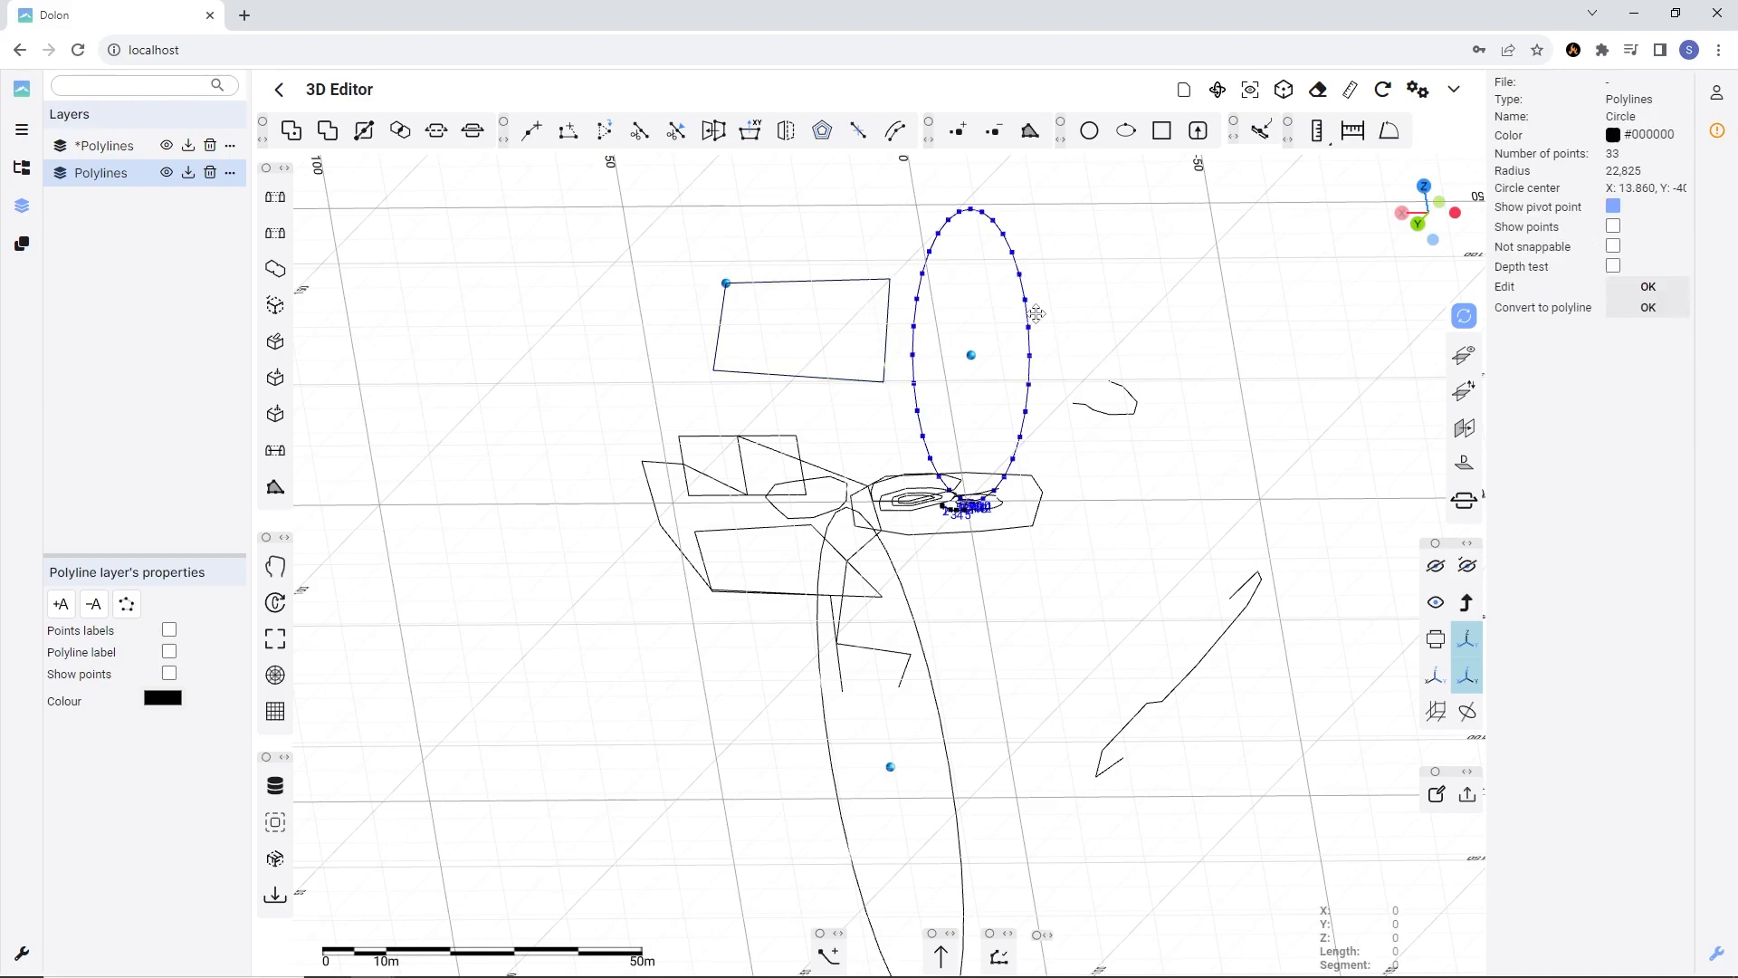
pyautogui.click(827, 283)
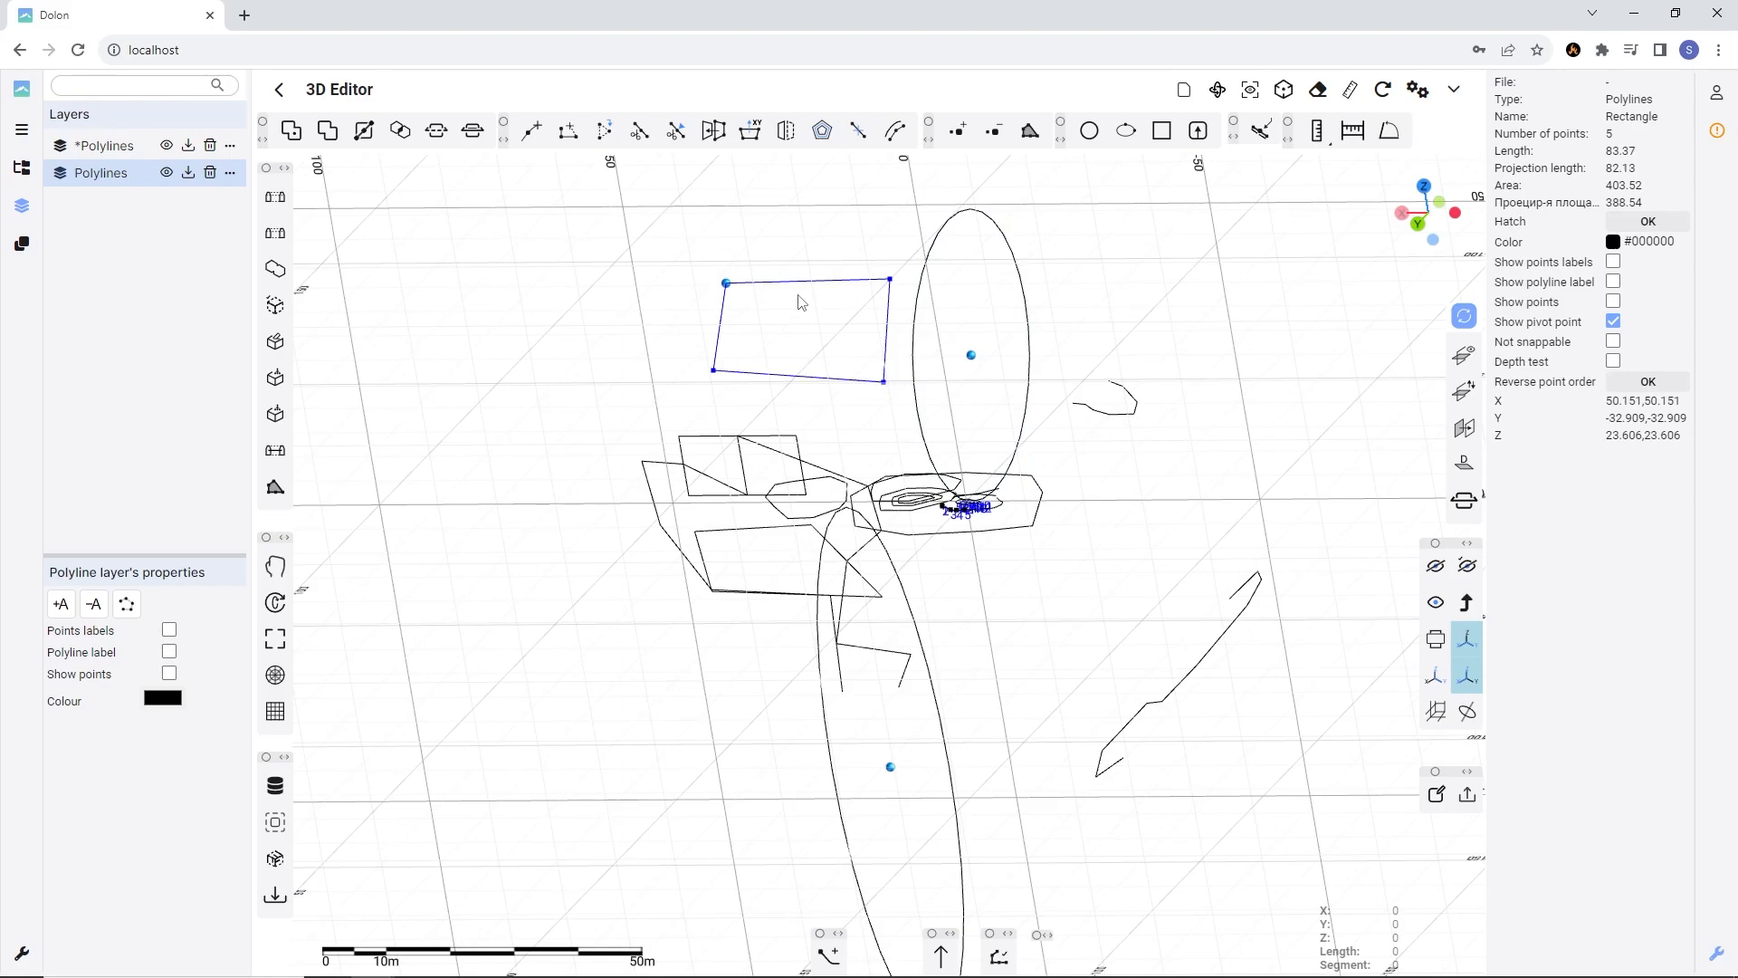
pyautogui.click(1026, 311)
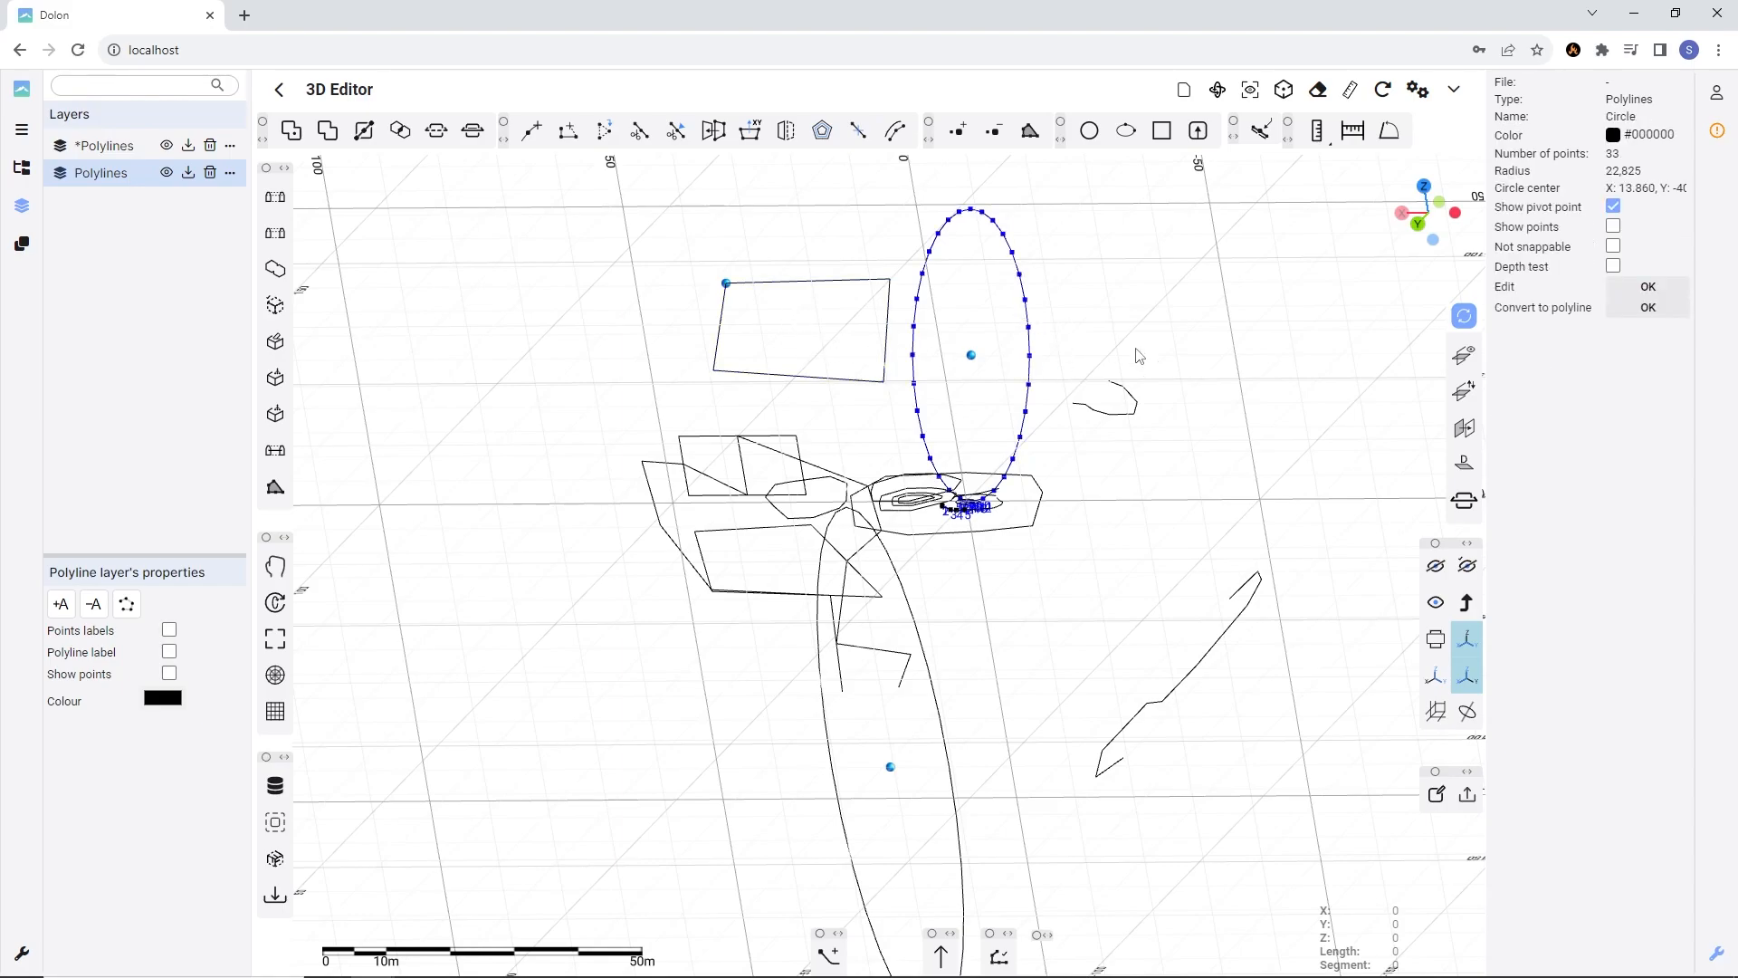
pyautogui.click(1646, 288)
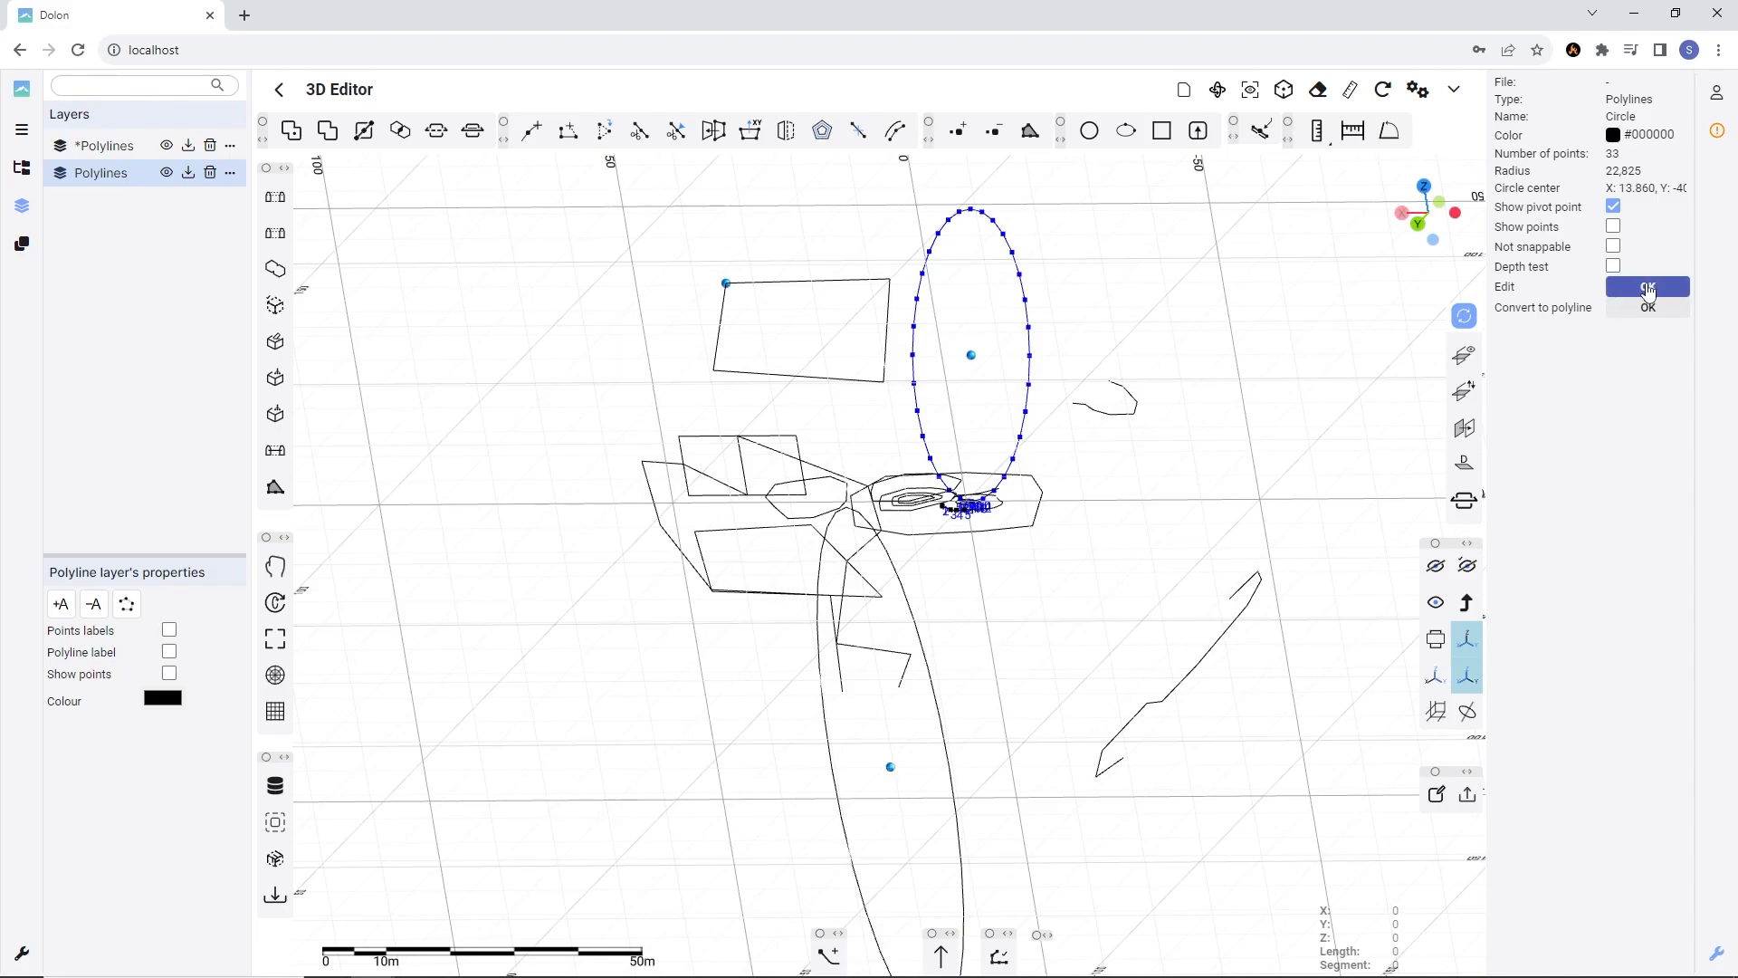
# - Adjust all four corners of the reshaped rectangle, placing the upper ones at about X 51.7, Z 25.4 and X 26.8, Z 20.3
pyautogui.click(869, 289)
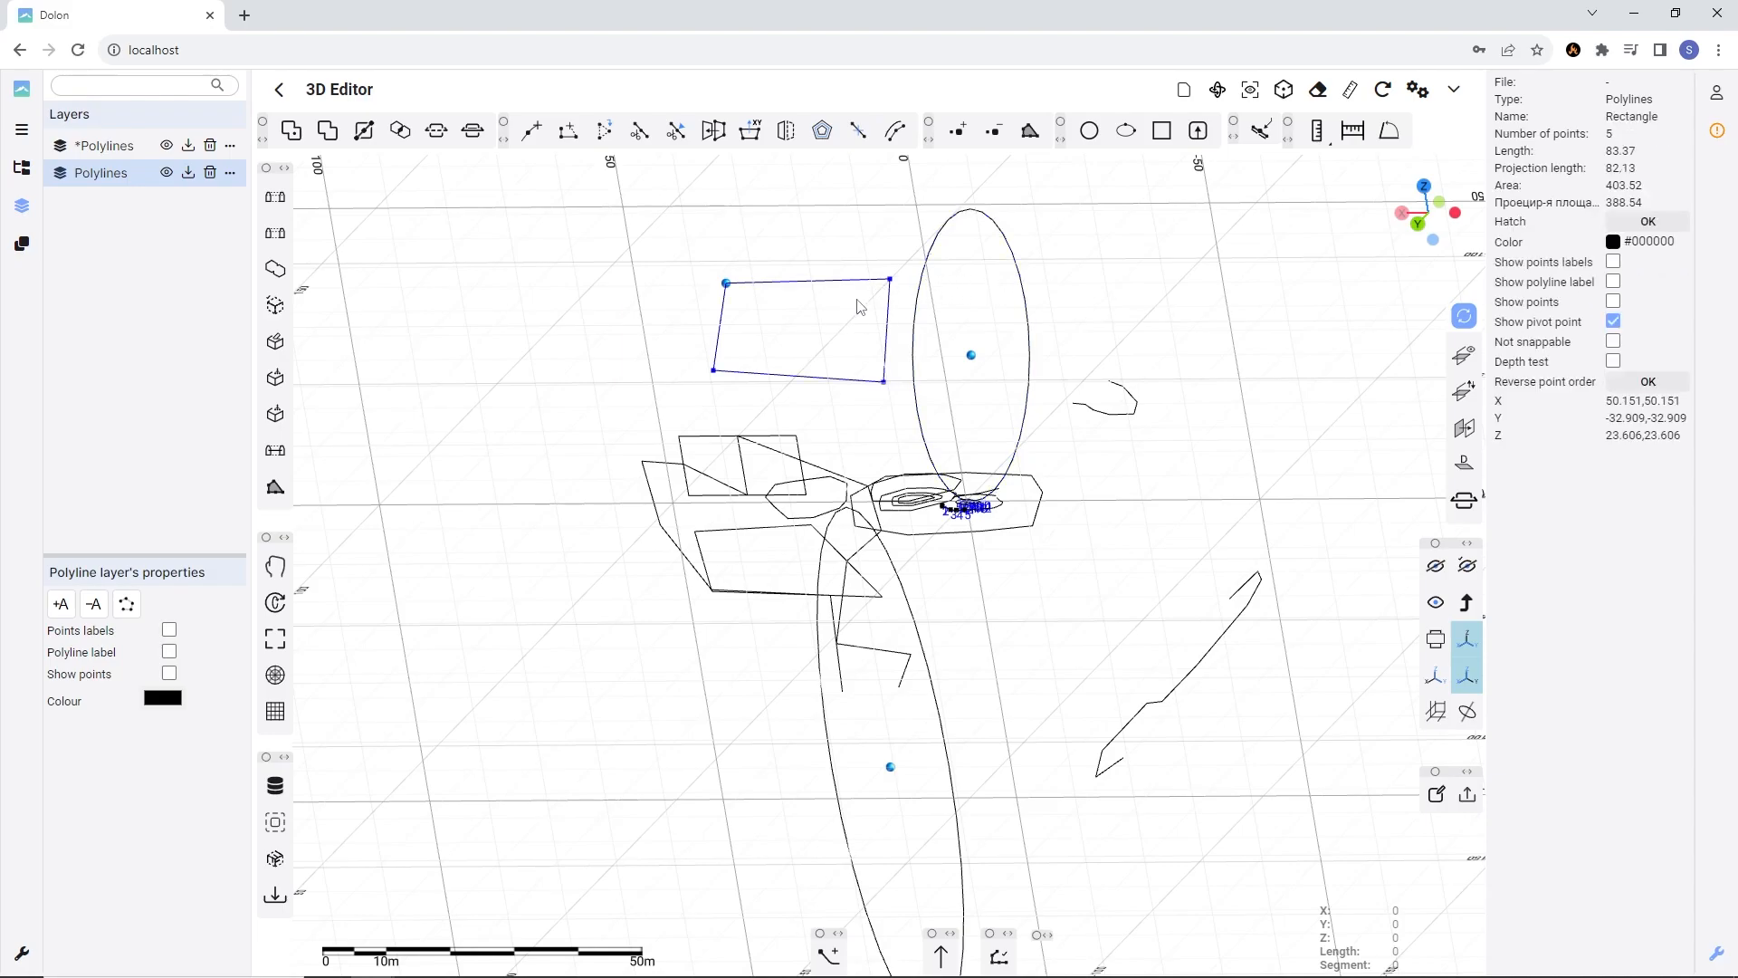
pyautogui.moveTo(891, 281); pyautogui.dragTo(882, 287)
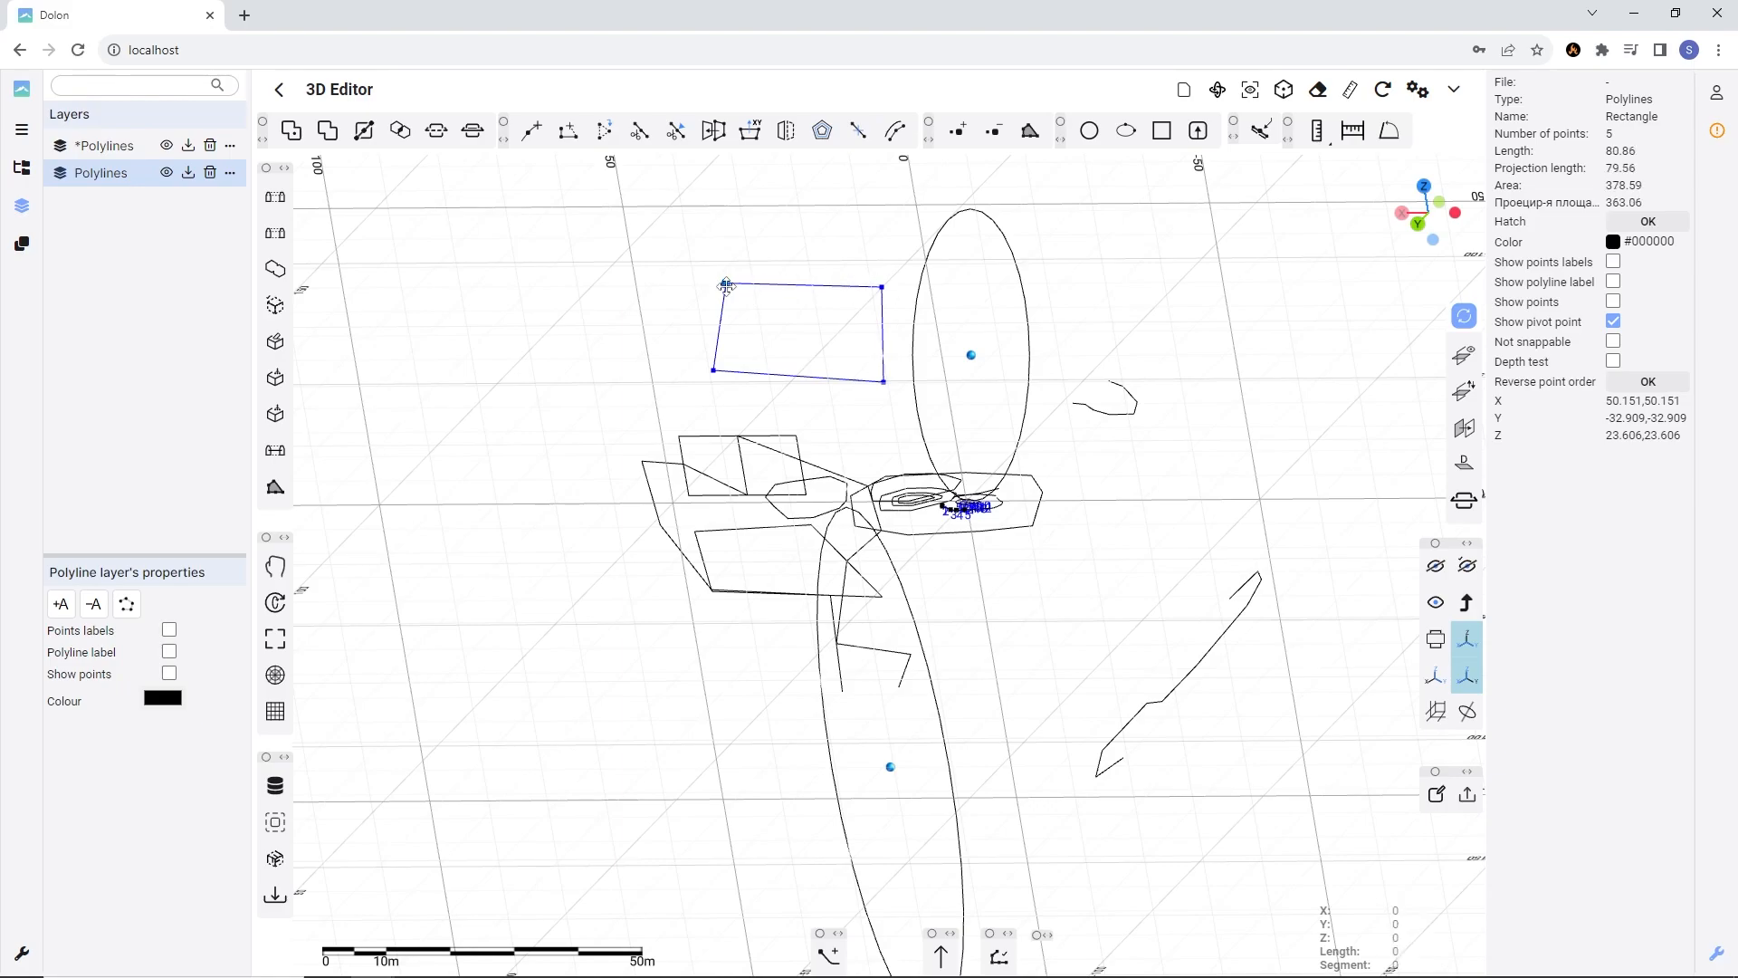
pyautogui.moveTo(726, 283); pyautogui.dragTo(715, 291)
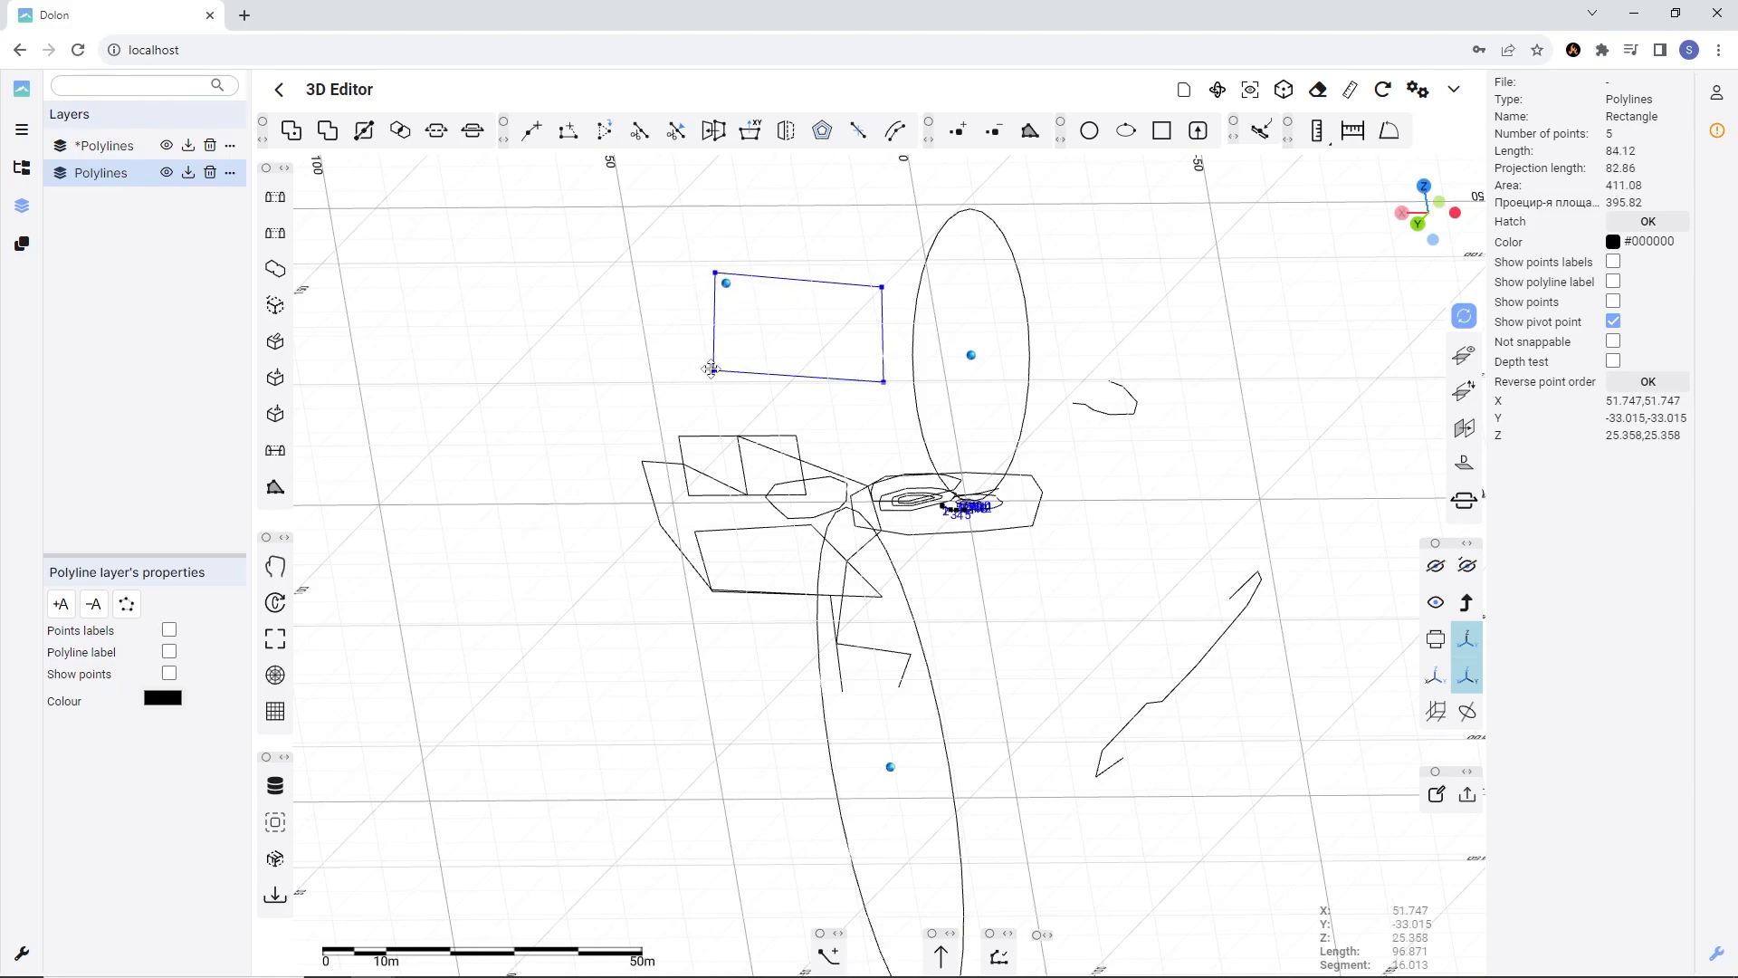
pyautogui.moveTo(713, 370); pyautogui.dragTo(707, 370)
pyautogui.moveTo(884, 381); pyautogui.dragTo(883, 386)
pyautogui.moveTo(883, 288); pyautogui.dragTo(885, 283)
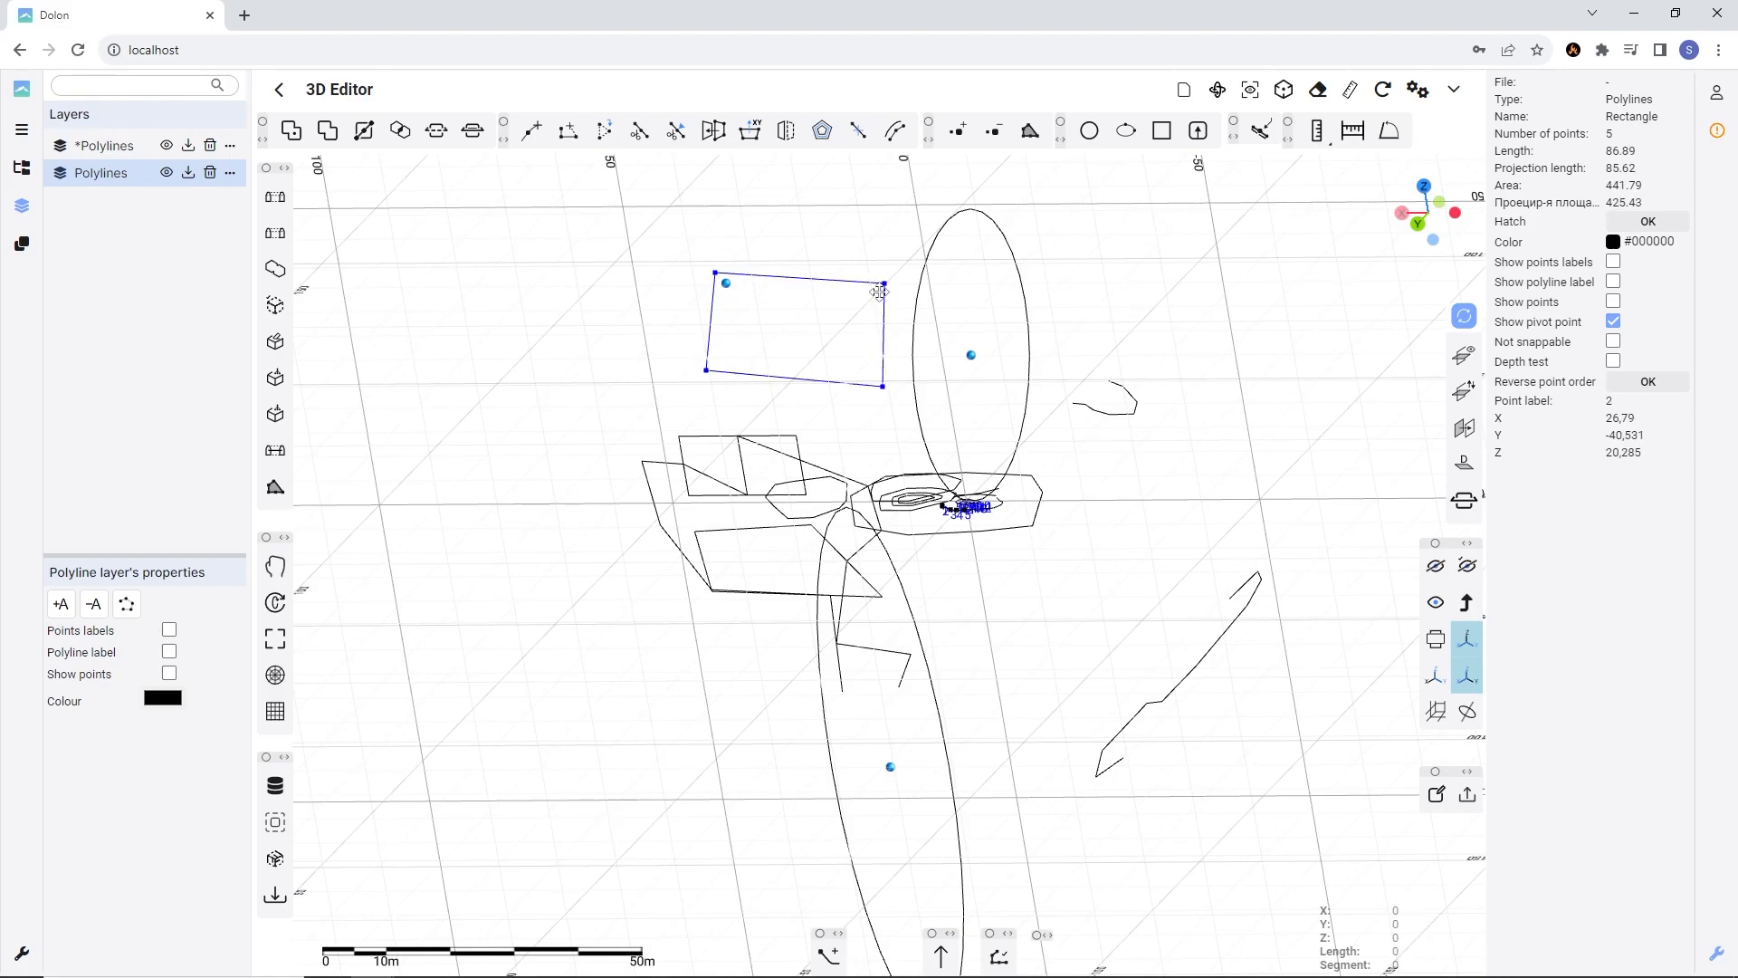
# - Deselect the rectangle, examine all the shapes from a distance and another angle, and fit them to the view
pyautogui.click(1139, 286)
pyautogui.scroll(-6, 1136, 279)
pyautogui.moveTo(1158, 277); pyautogui.dragTo(931, 373)
pyautogui.moveTo(958, 355); pyautogui.dragTo(1009, 338)
pyautogui.scroll(-3, 906, 399)
pyautogui.scroll(-2, 919, 380)
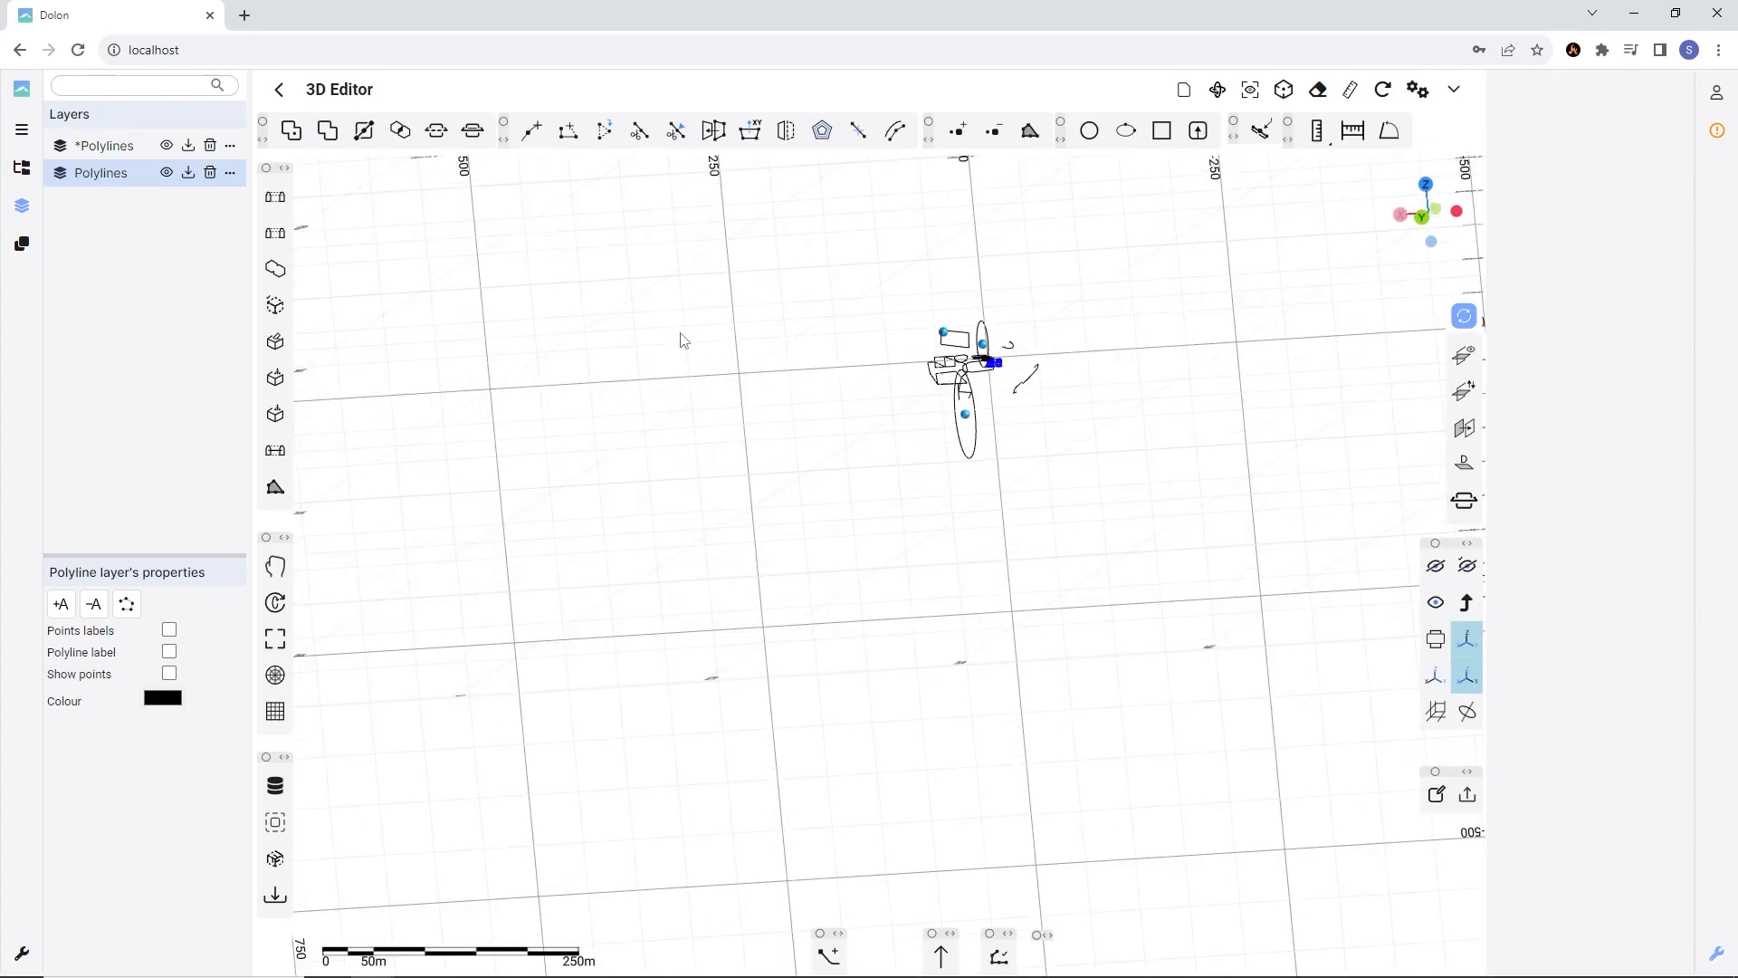
pyautogui.scroll(5, 973, 379)
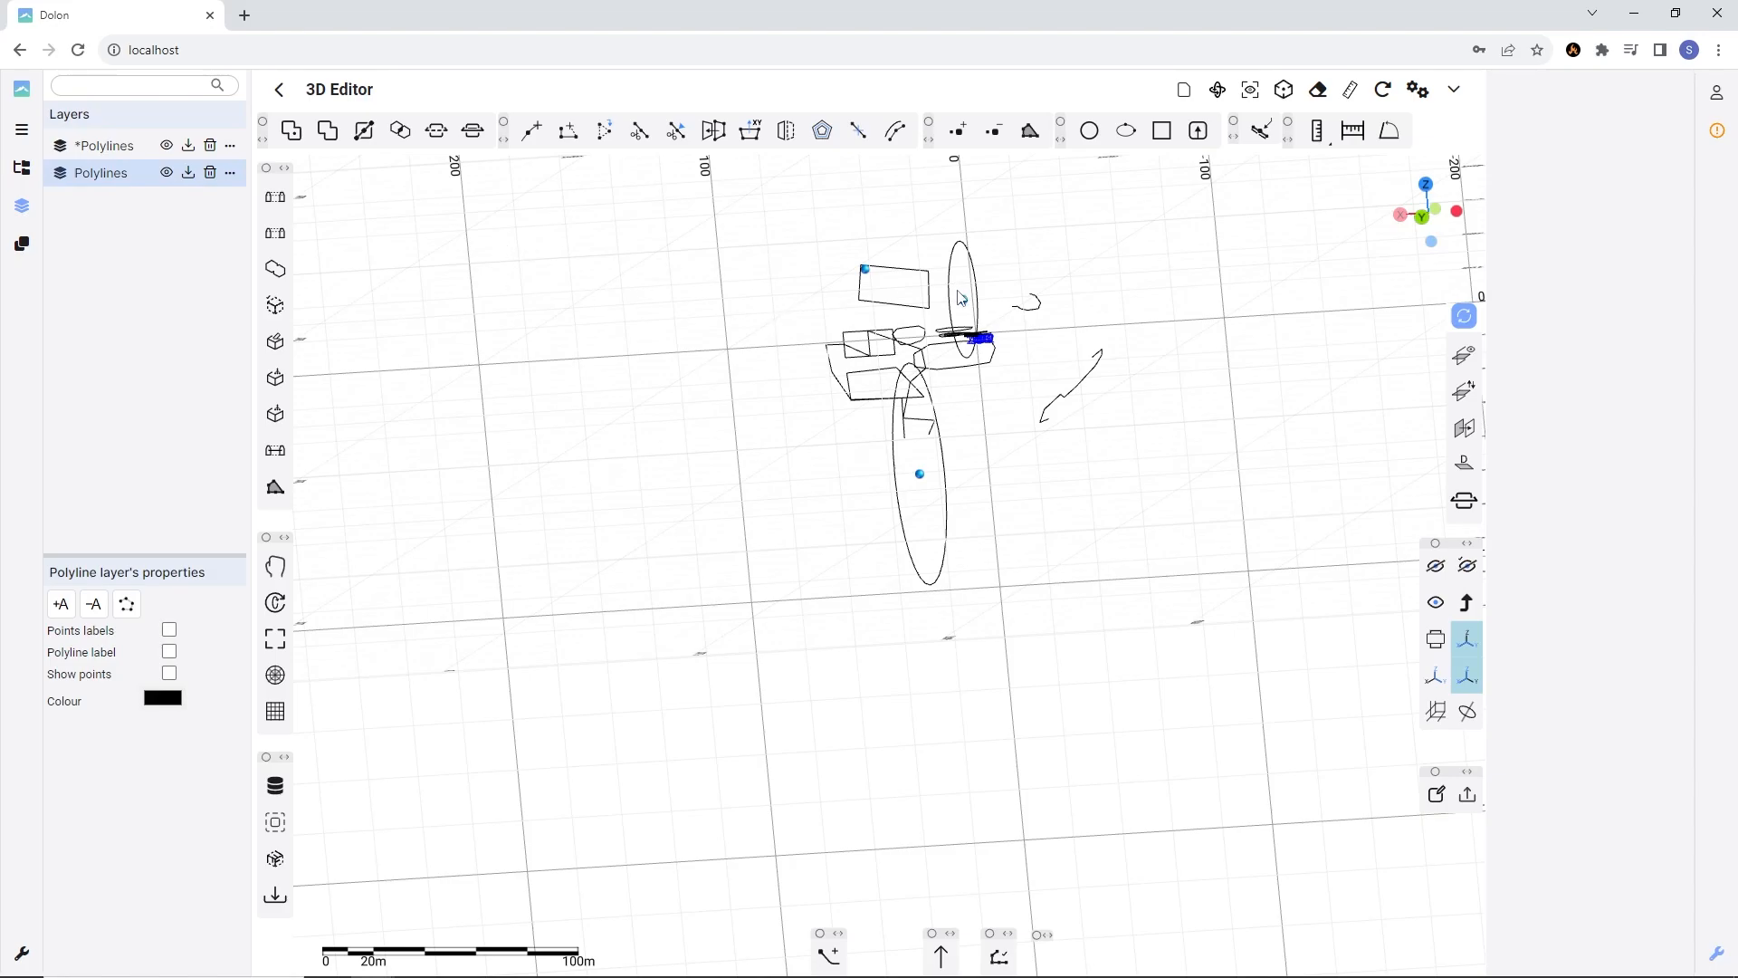
pyautogui.click(1251, 89)
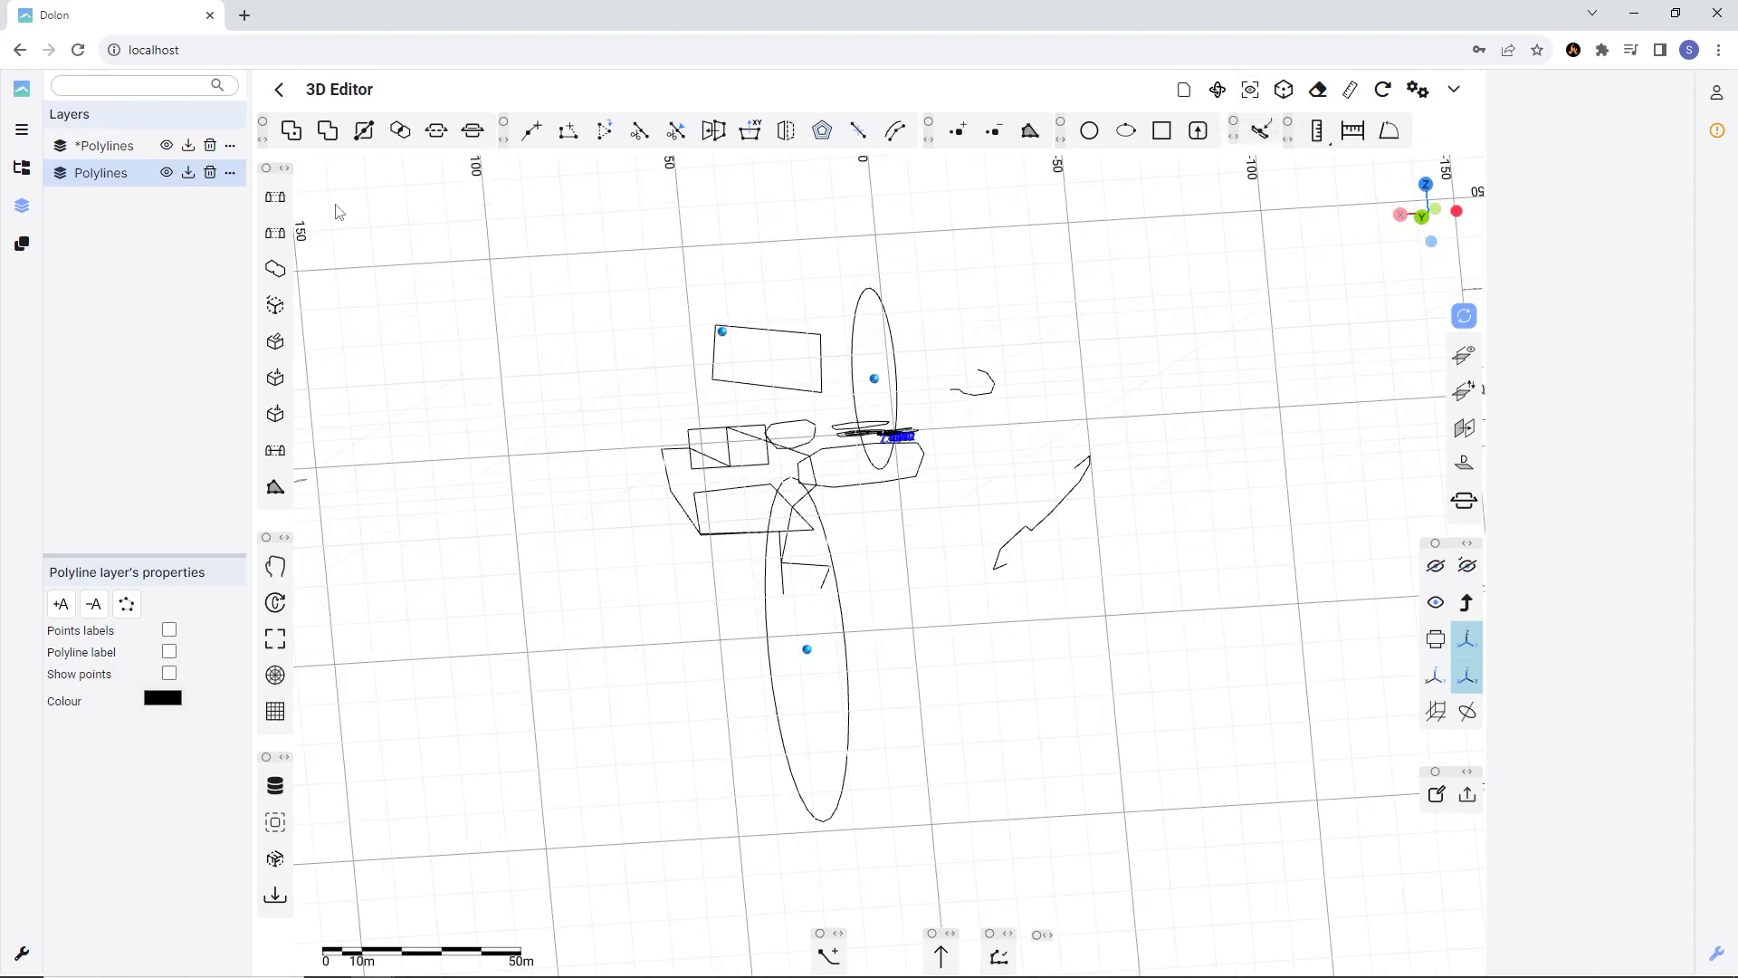
# - Hide the second Polylines layer, which holds the circle, rectangle and ellipse, and view the remaining shapes from above
pyautogui.click(1422, 220)
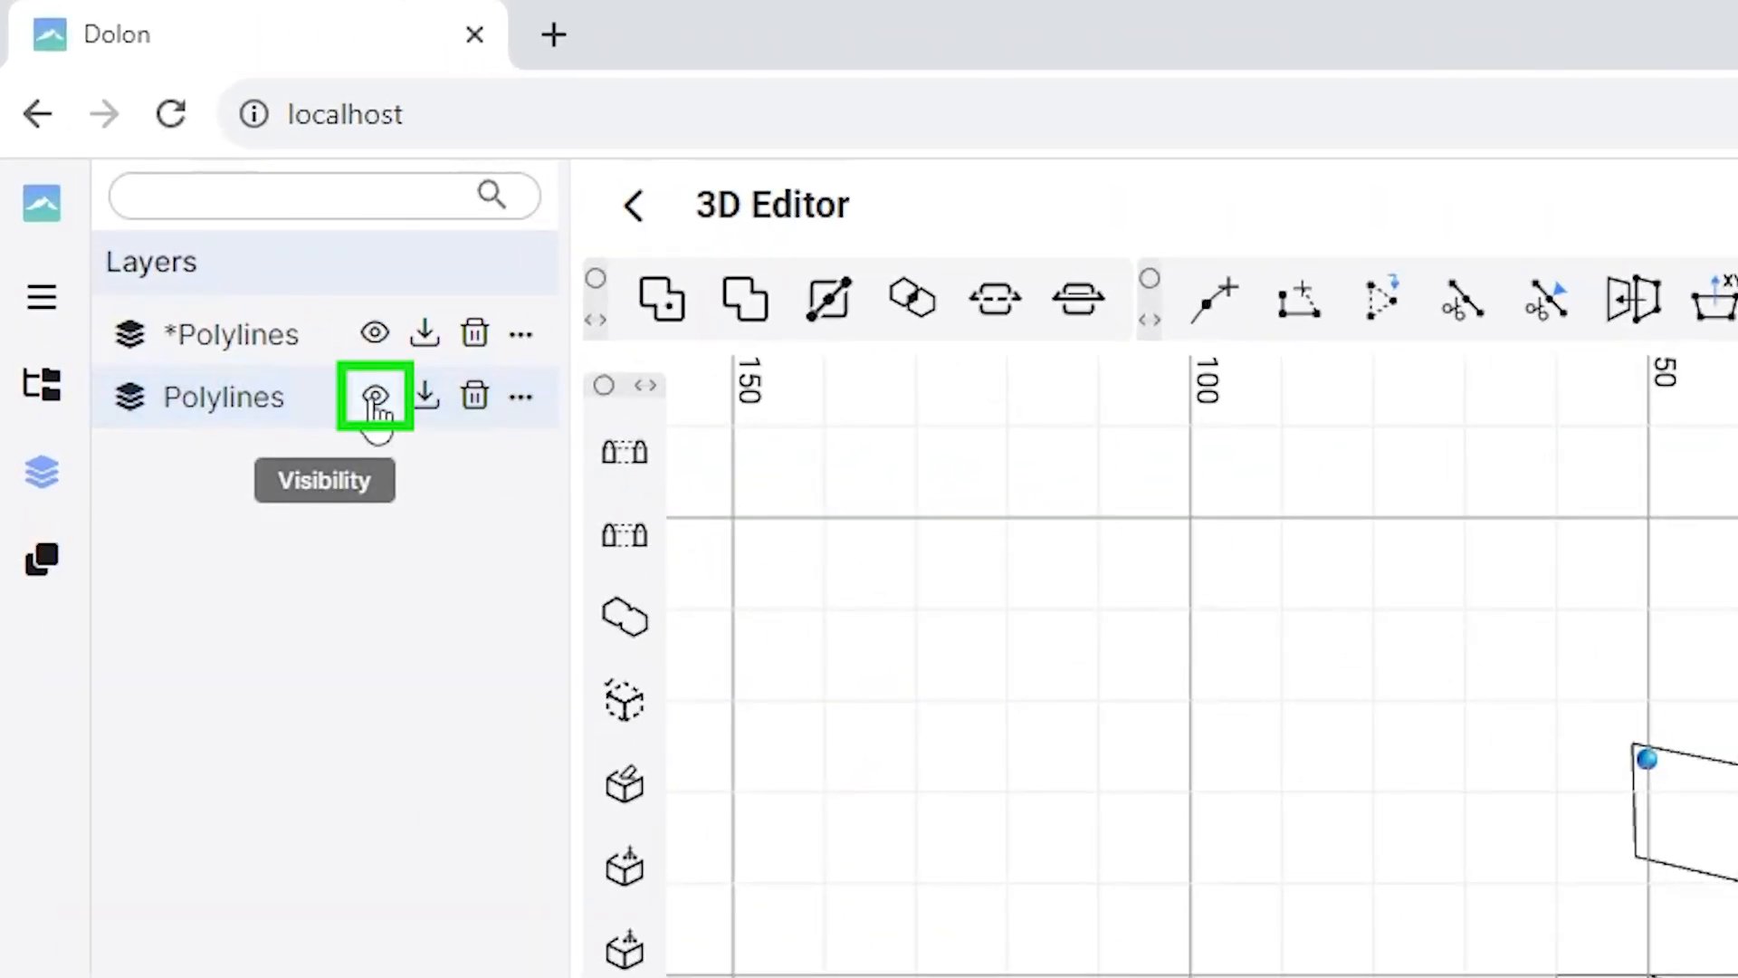
pyautogui.click(374, 400)
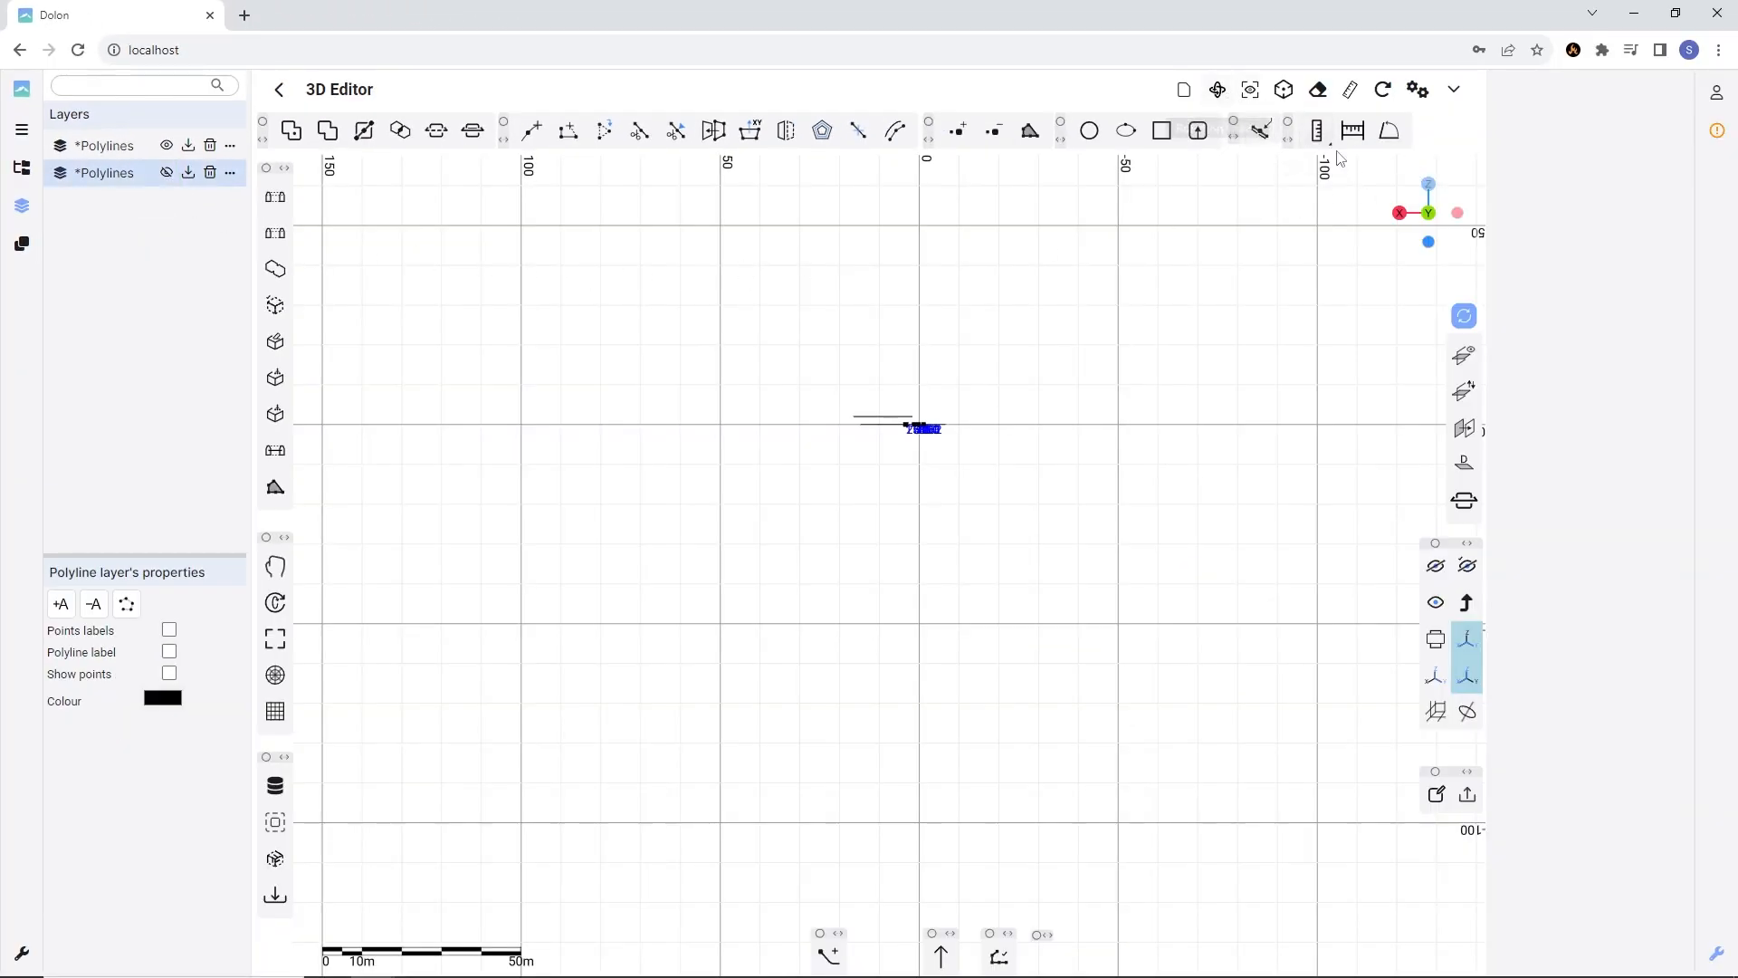
pyautogui.click(1429, 186)
pyautogui.scroll(6, 861, 559)
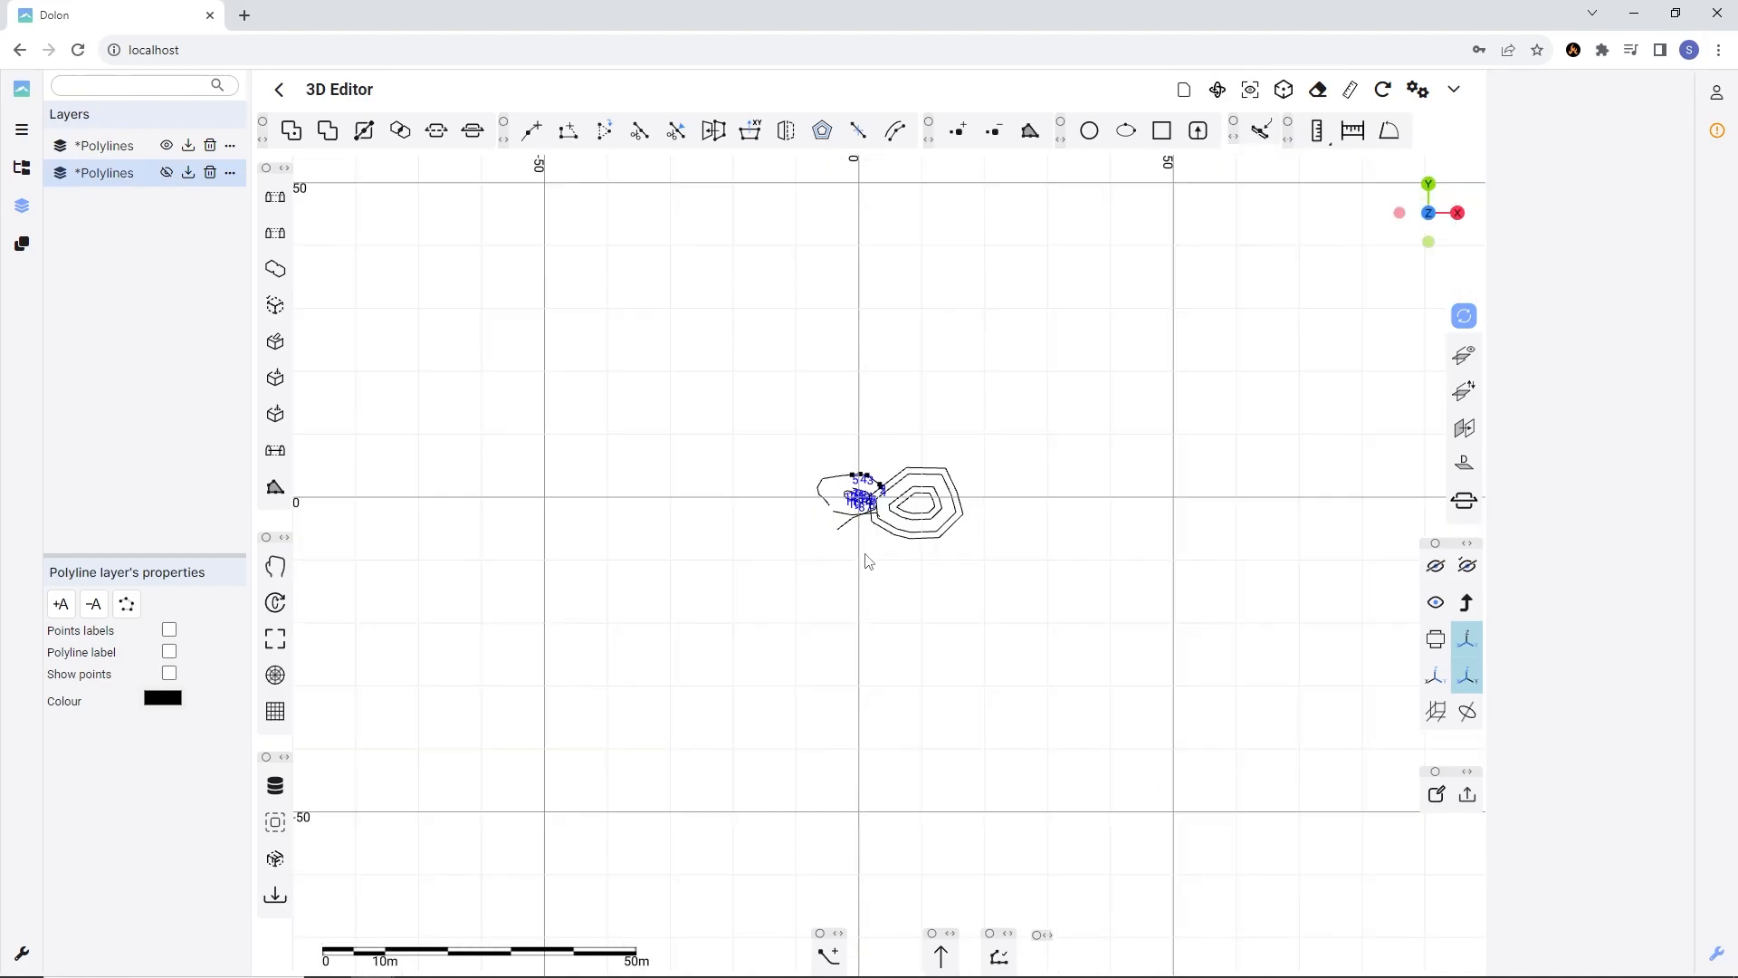
# - Hide the first Polylines layer, show the second one again, and fit its shapes to the view
pyautogui.click(167, 146)
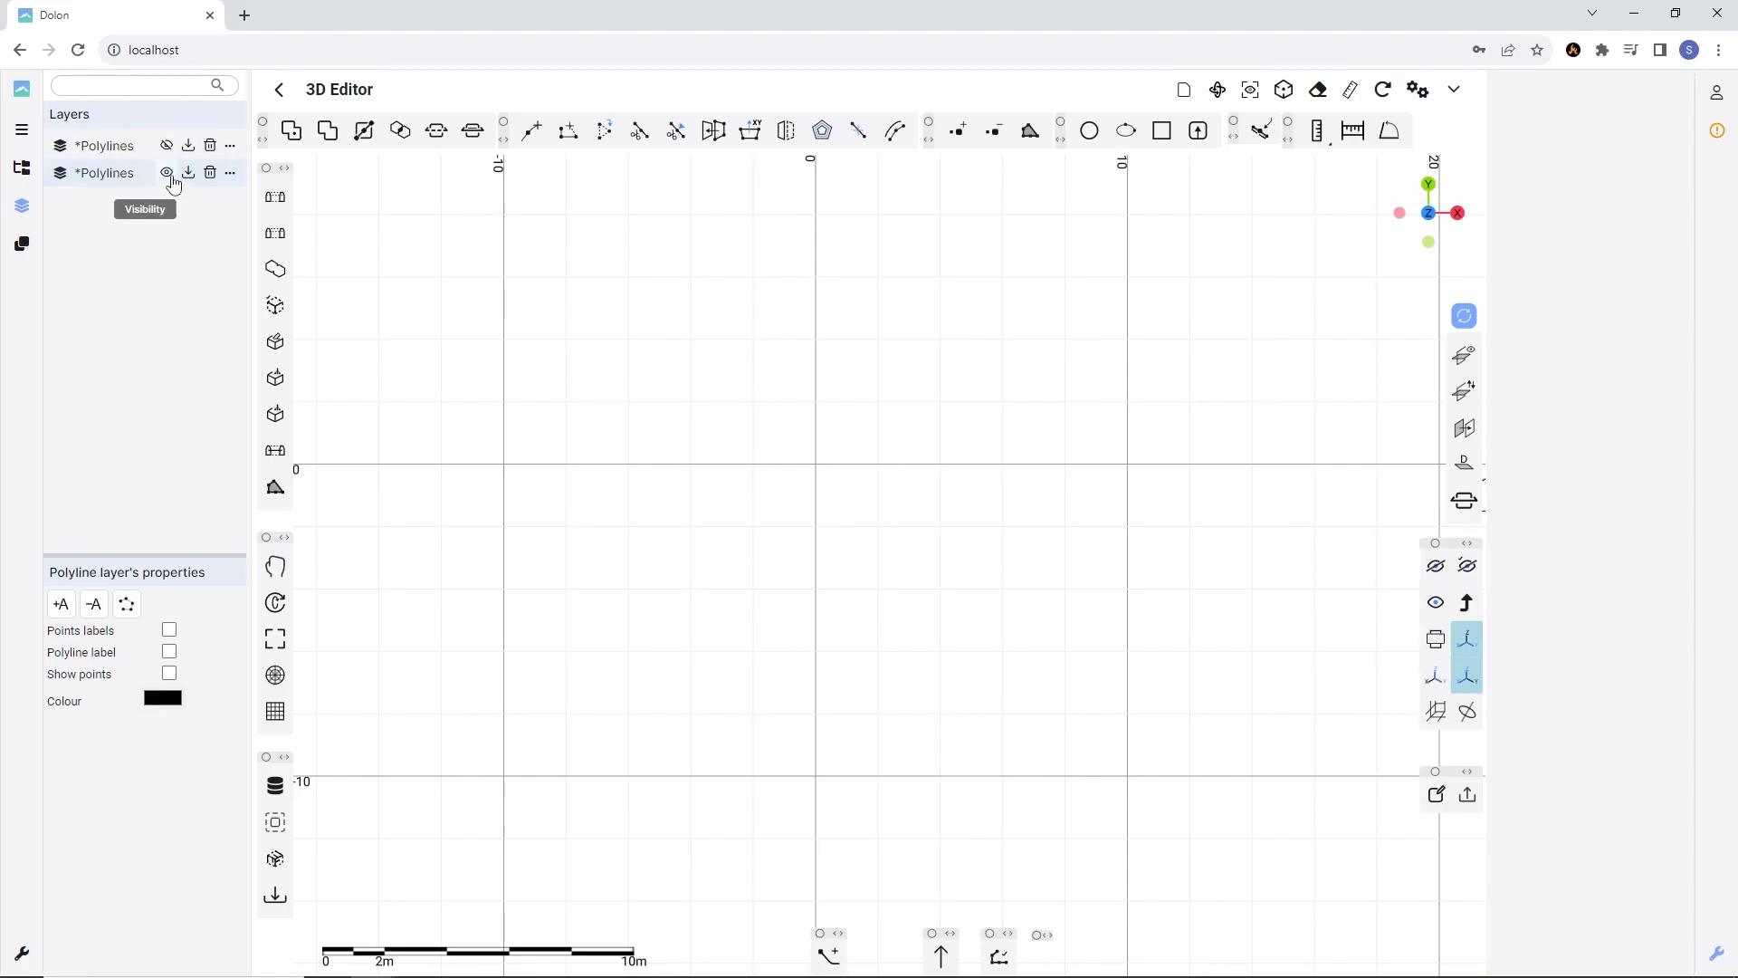
pyautogui.click(1251, 91)
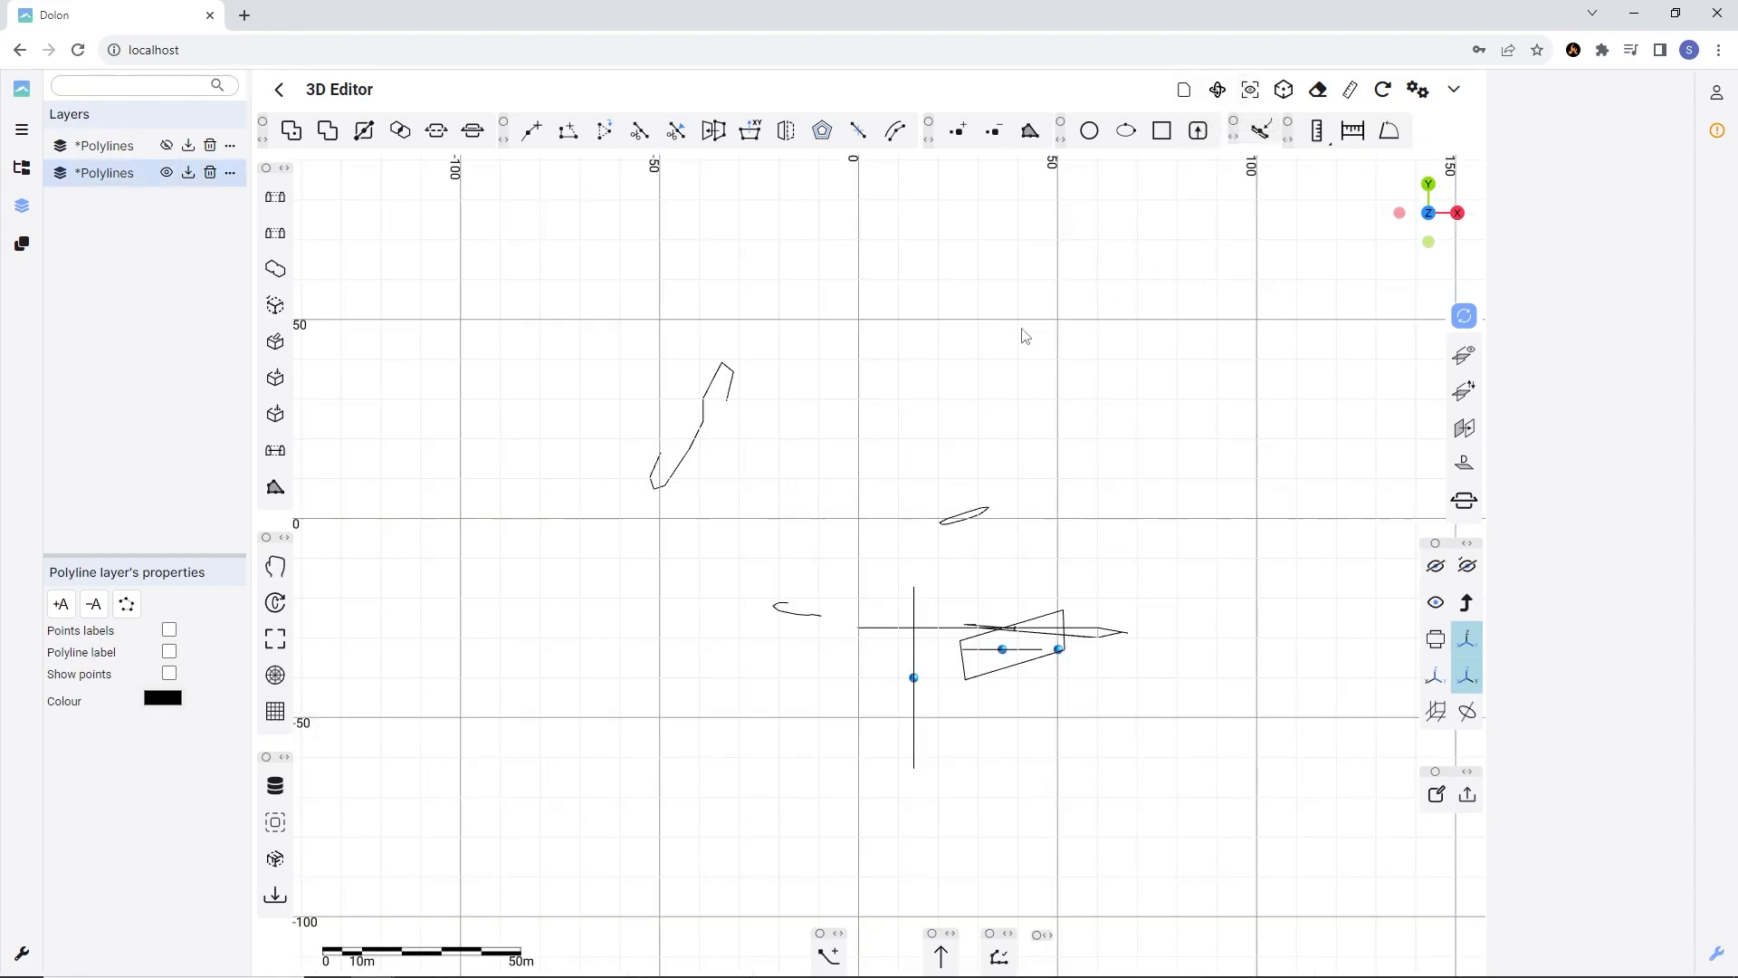
pyautogui.scroll(3, 940, 349)
pyautogui.scroll(-7, 945, 324)
pyautogui.scroll(2, 937, 311)
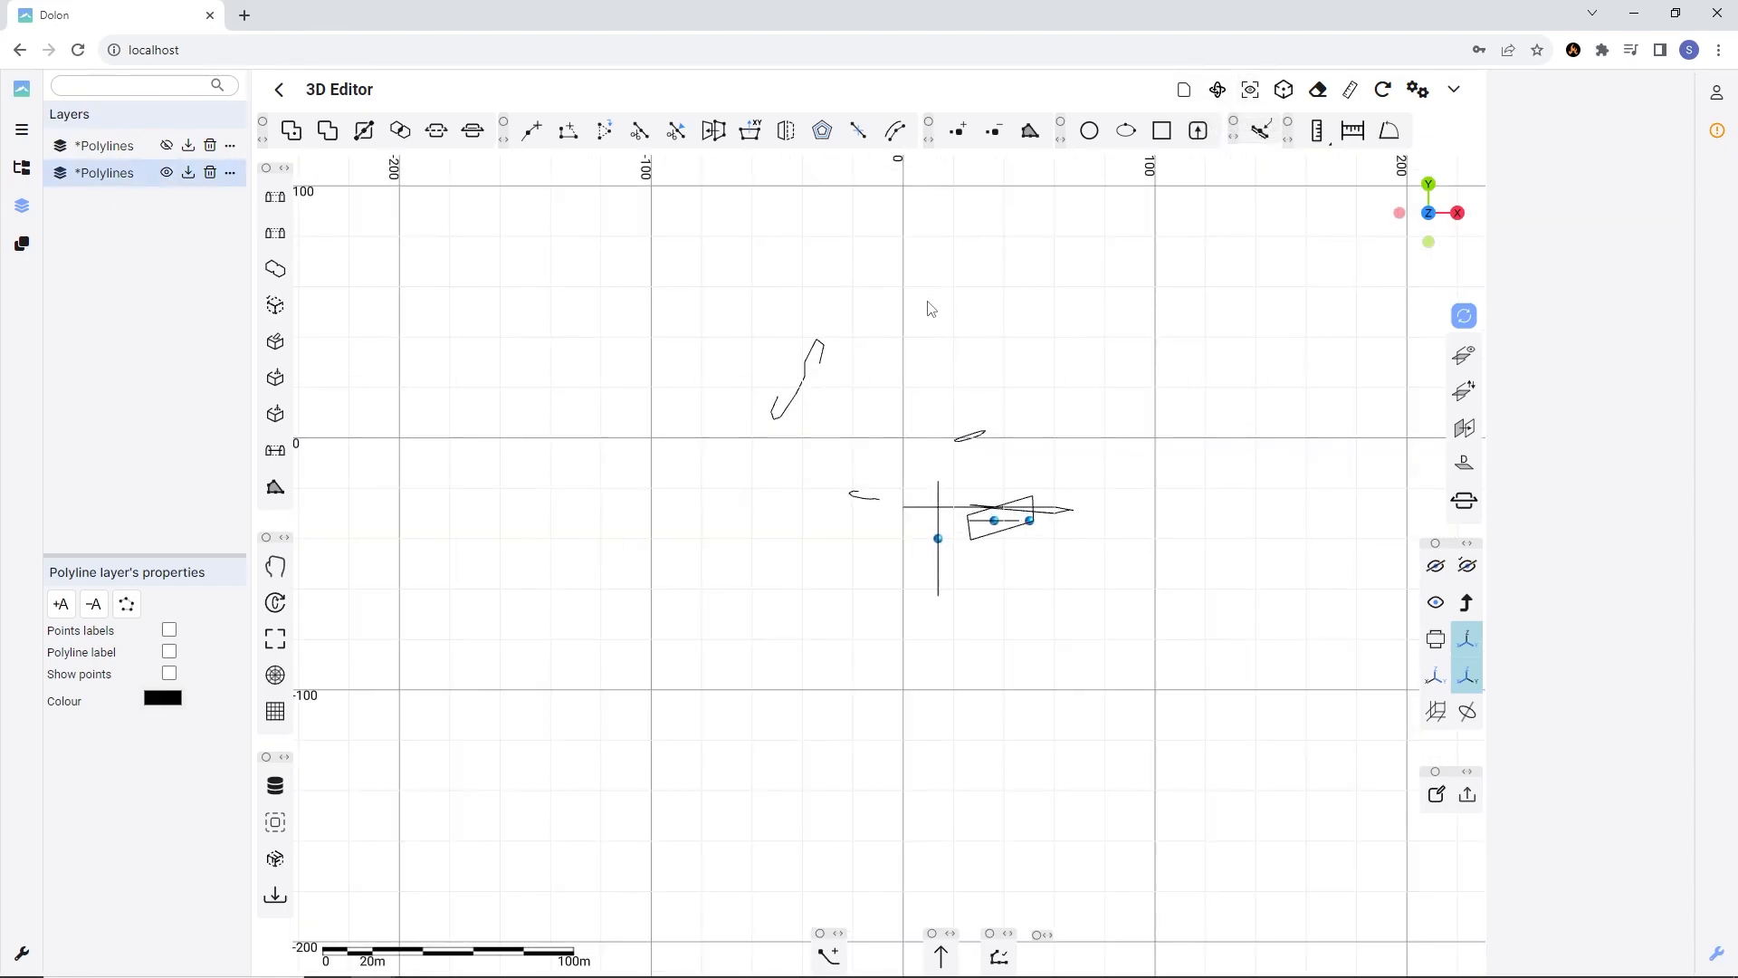
# - Toggle the visibility of the second and first Polylines layers off and on to compare their contents
pyautogui.click(167, 172)
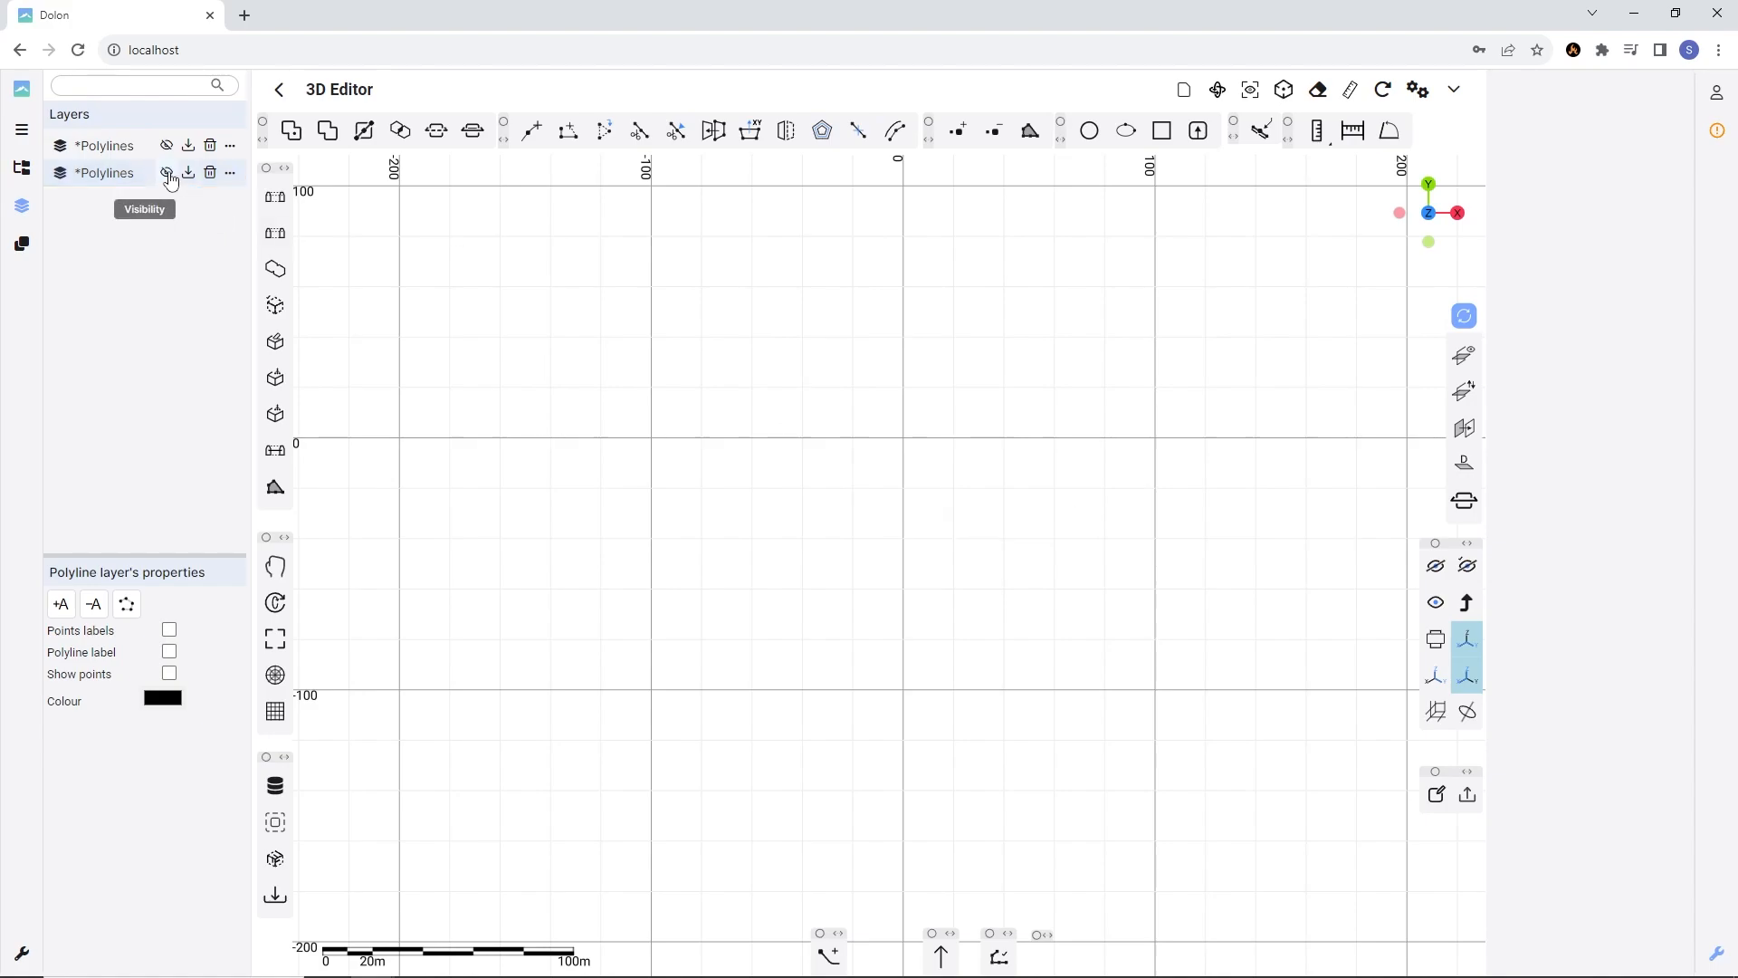
pyautogui.click(167, 172)
pyautogui.click(166, 146)
pyautogui.click(166, 146)
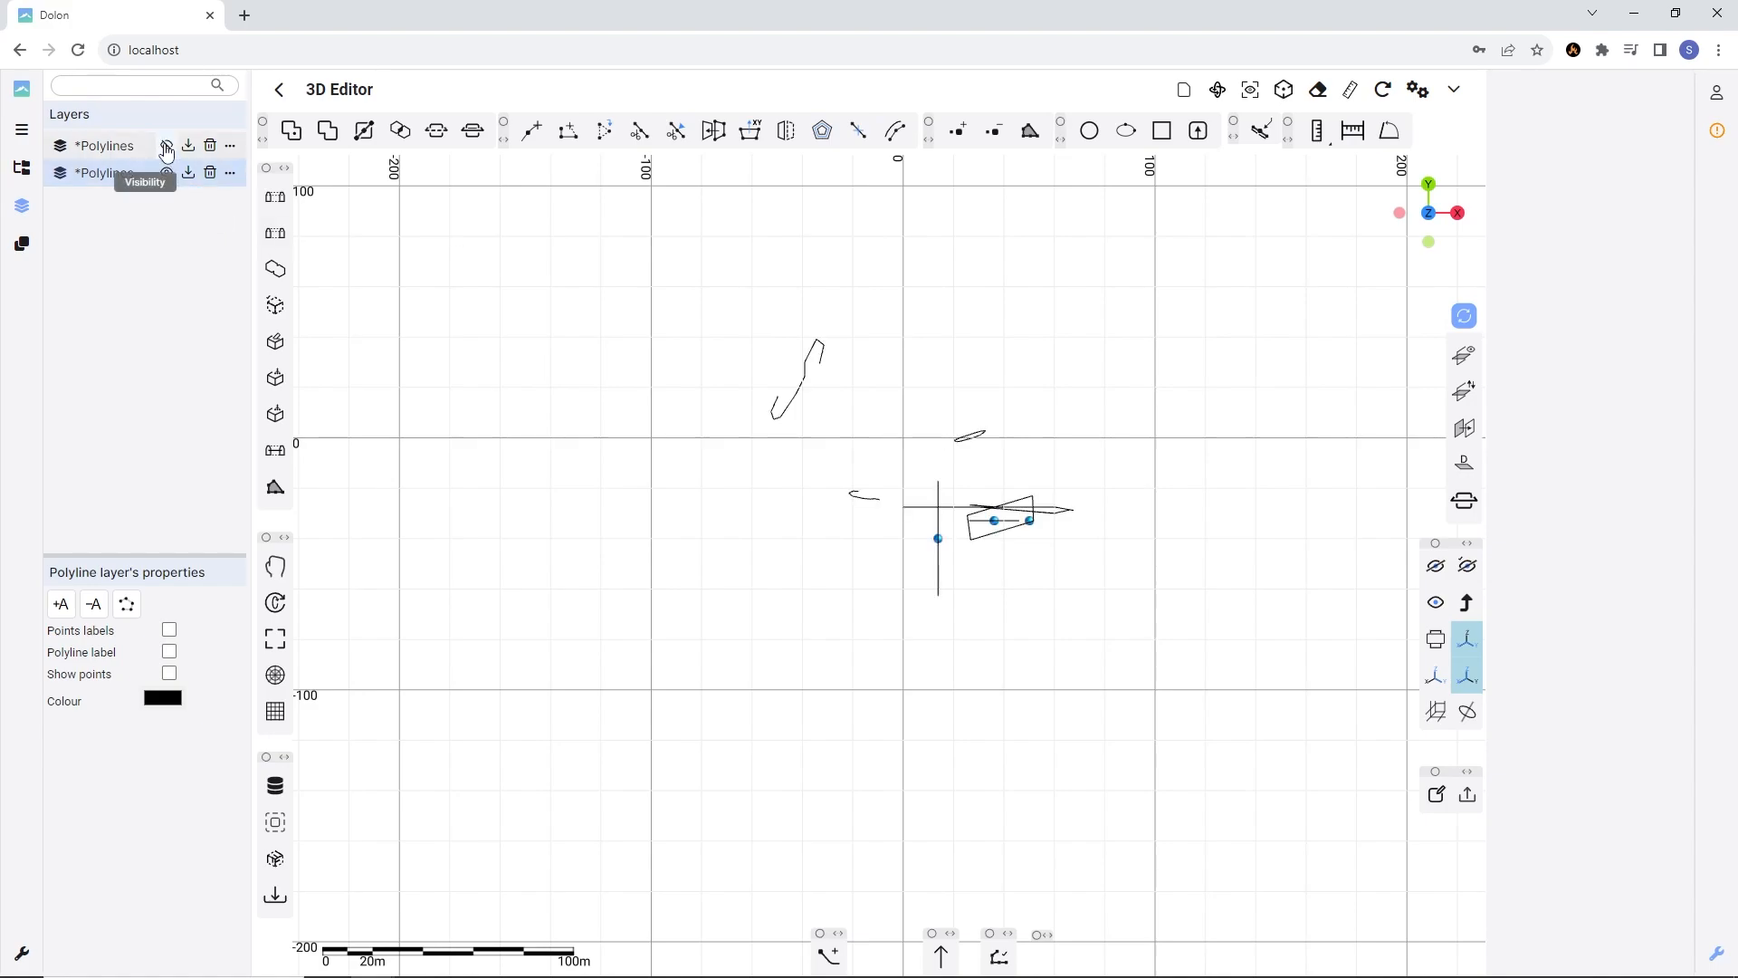